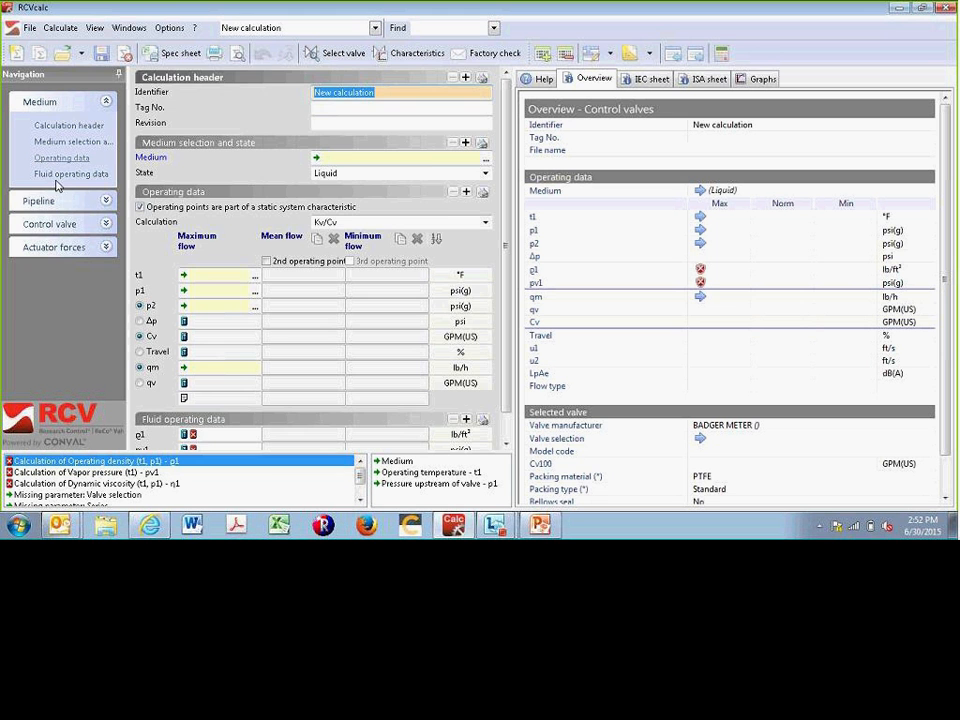
Review the pipeline, control valve and actuator forces input sections of the new calculation.
{"action": "left_click", "coordinate": [48, 200]}
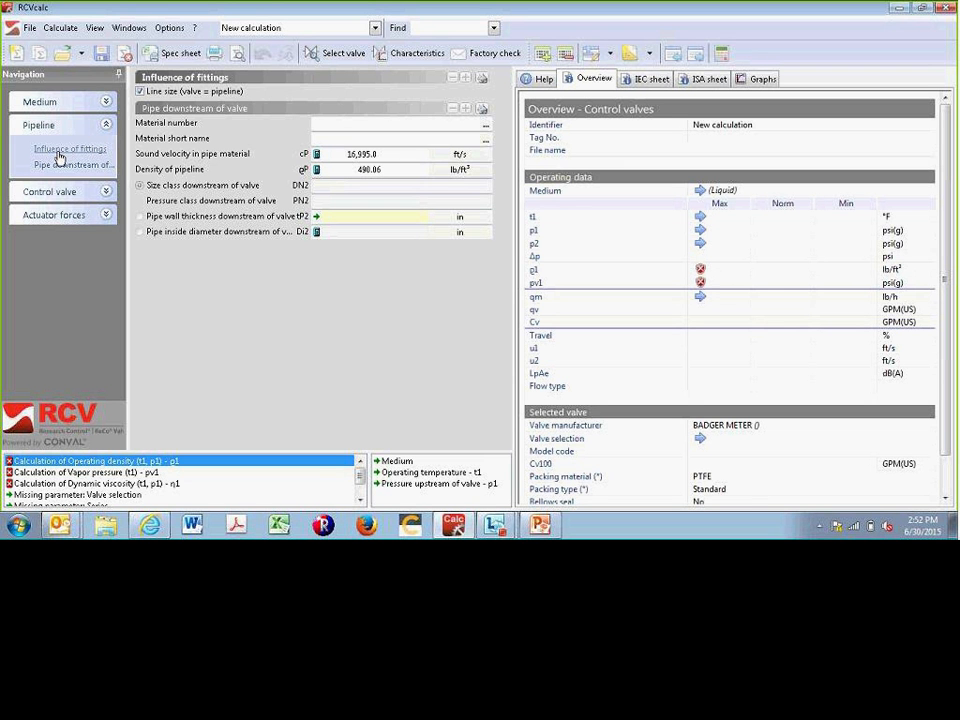
{"action": "left_click", "coordinate": [58, 191]}
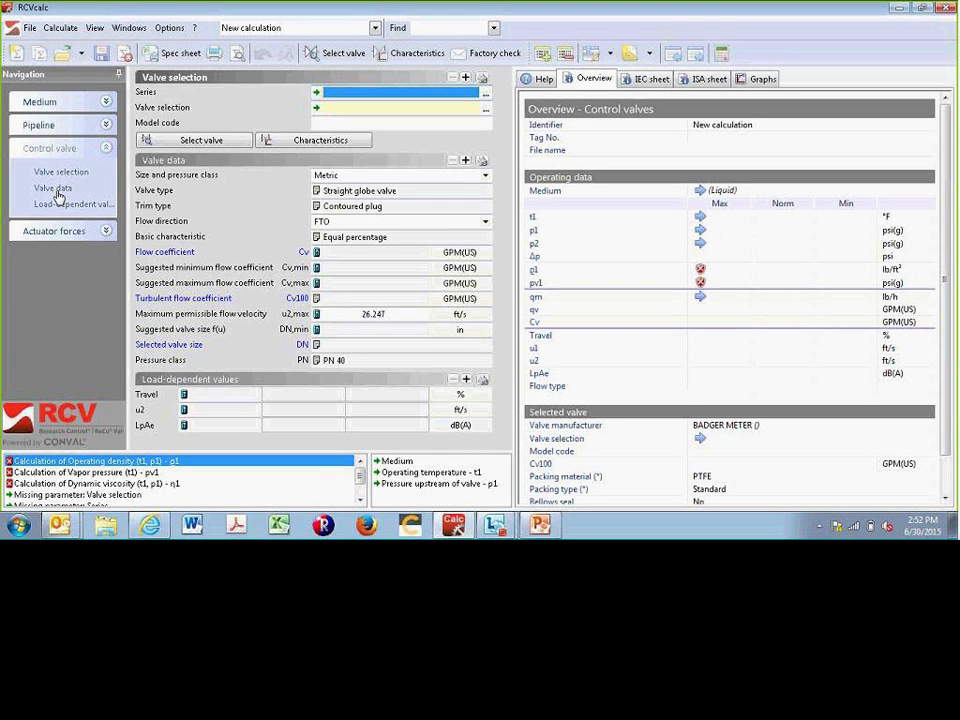
{"action": "left_click", "coordinate": [55, 189]}
{"action": "left_click", "coordinate": [58, 231]}
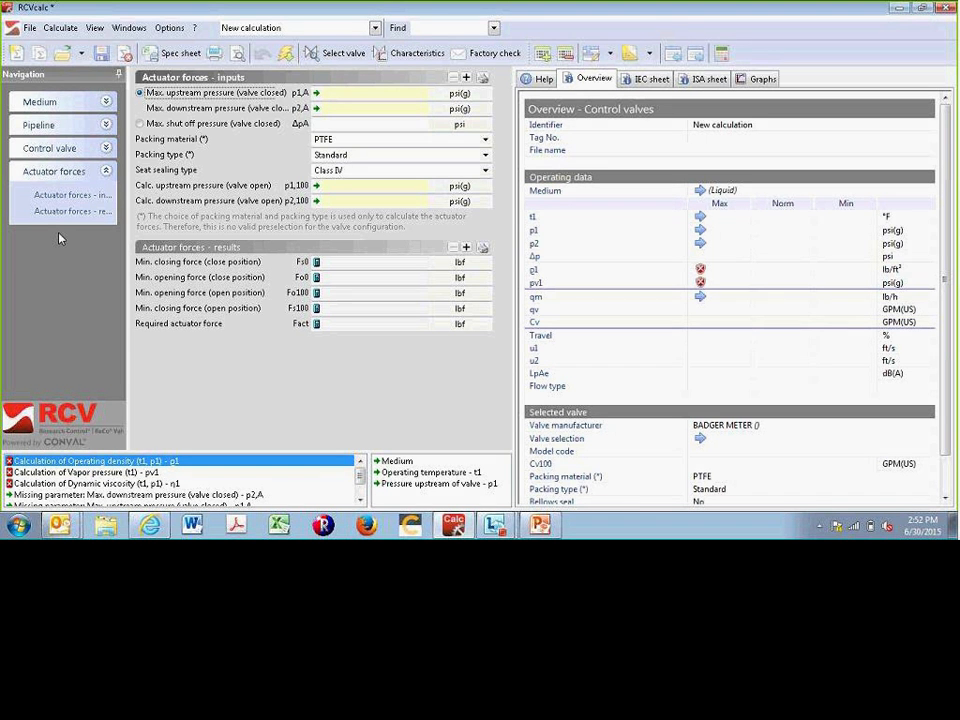
Fill in the calculation header with identifier Test Valve One, tag number Pvc-01 and revision 2.
{"action": "left_click", "coordinate": [53, 106]}
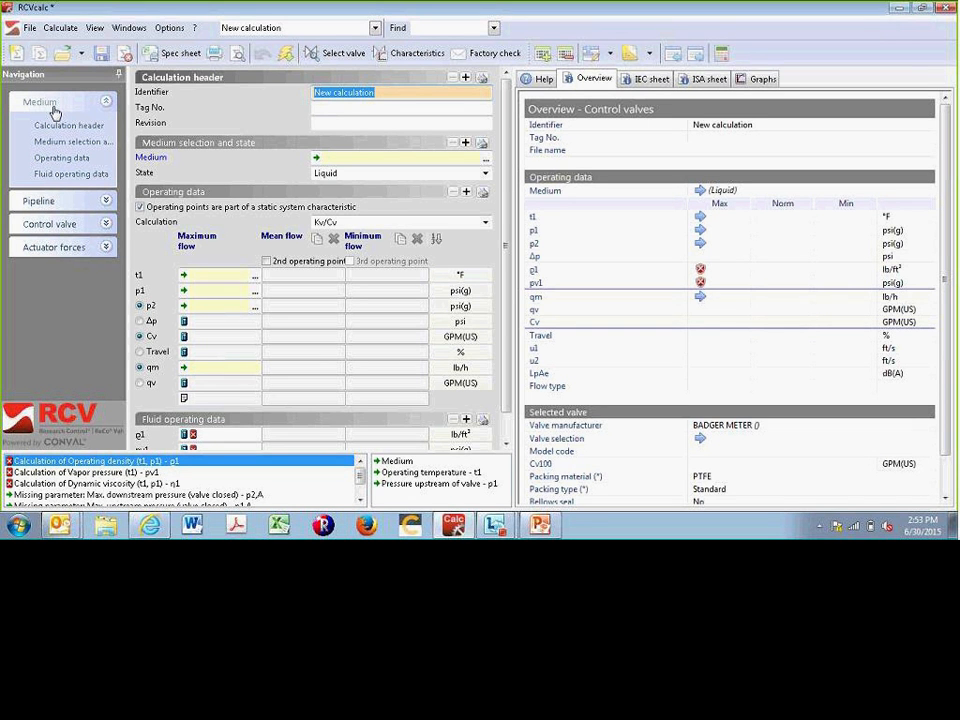
{"action": "type", "text": "Test Val"}
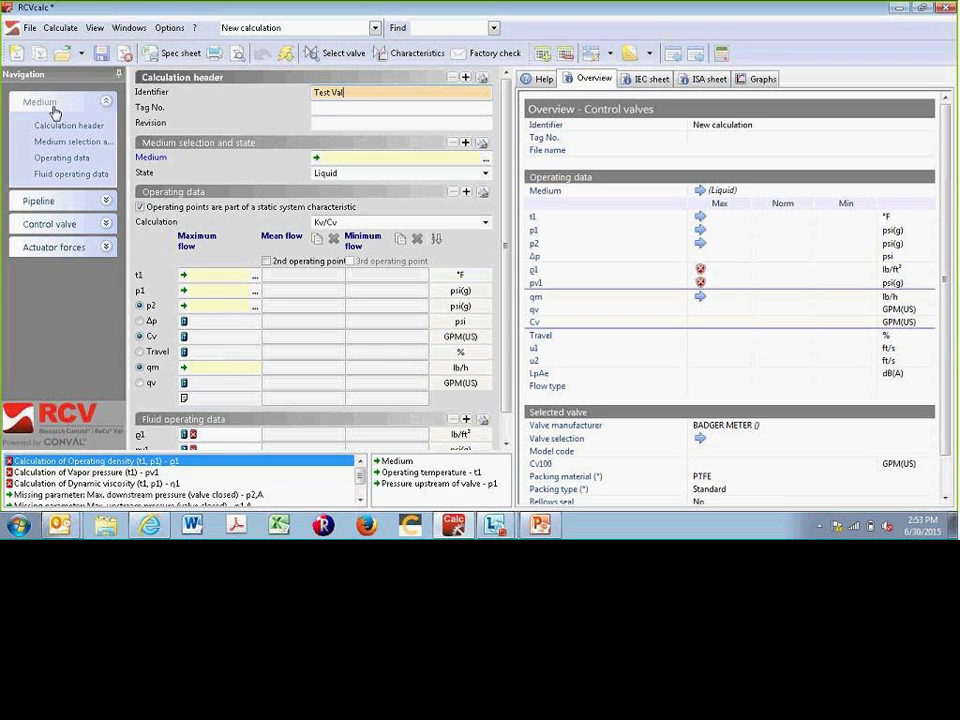
{"action": "type", "text": "ve One"}
{"action": "key", "text": "Tab"}
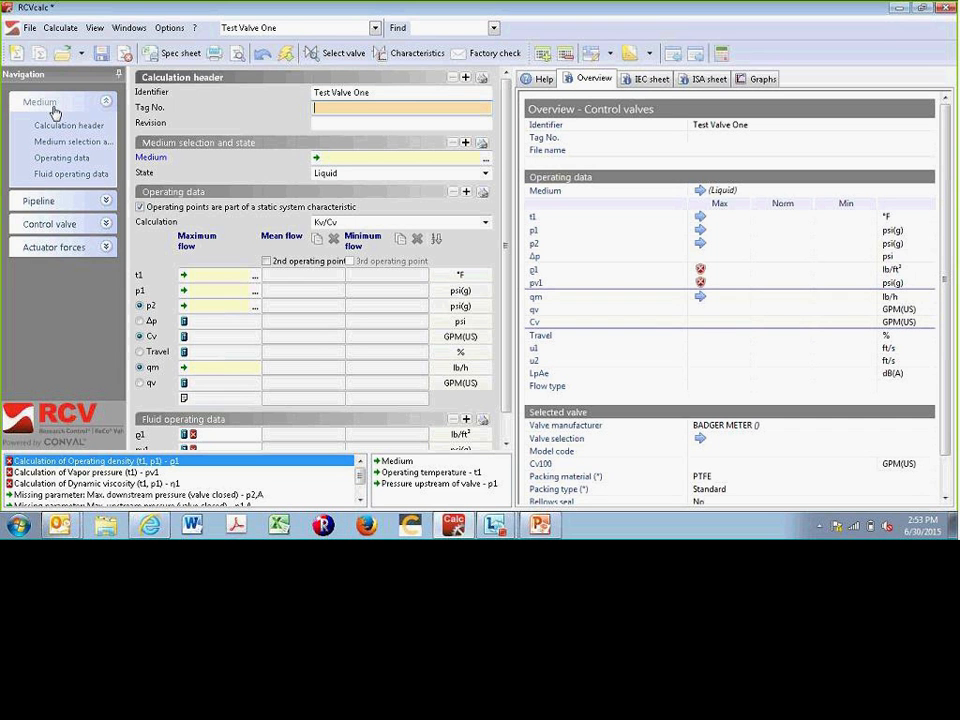
{"action": "type", "text": "Pvc-01"}
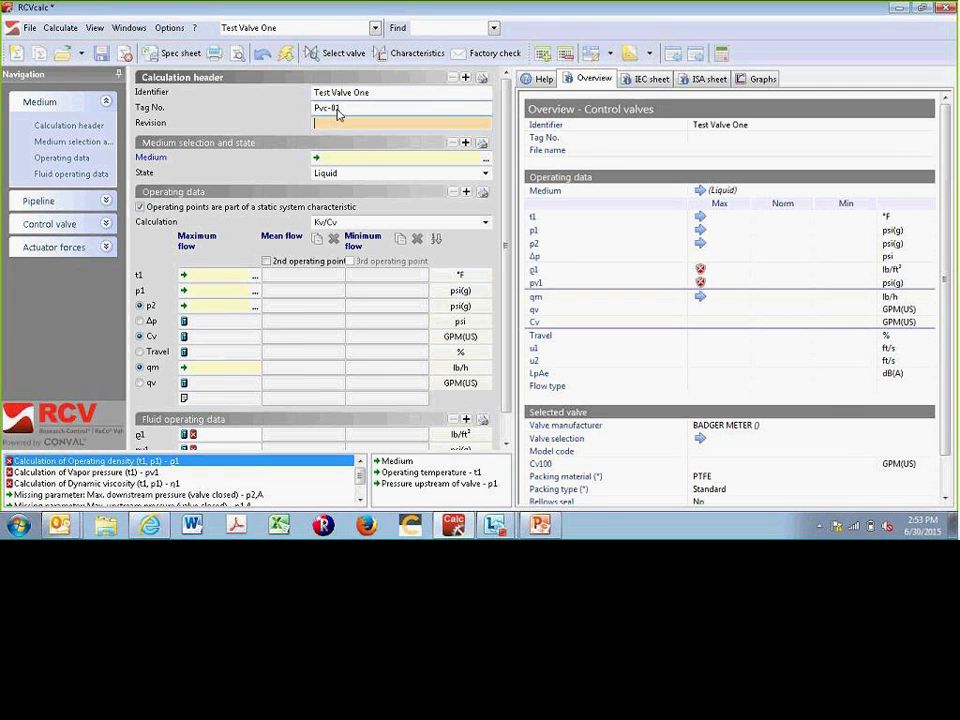
{"action": "key", "text": "Tab"}
{"action": "type", "text": "2"}
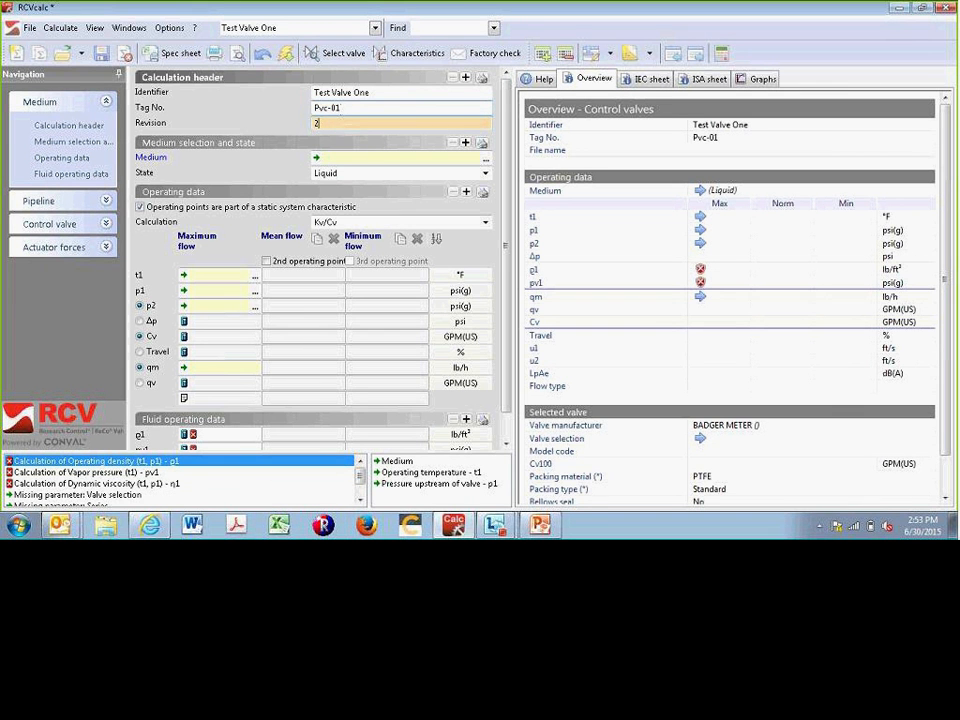
Set the medium to Water.
{"action": "left_click", "coordinate": [354, 158]}
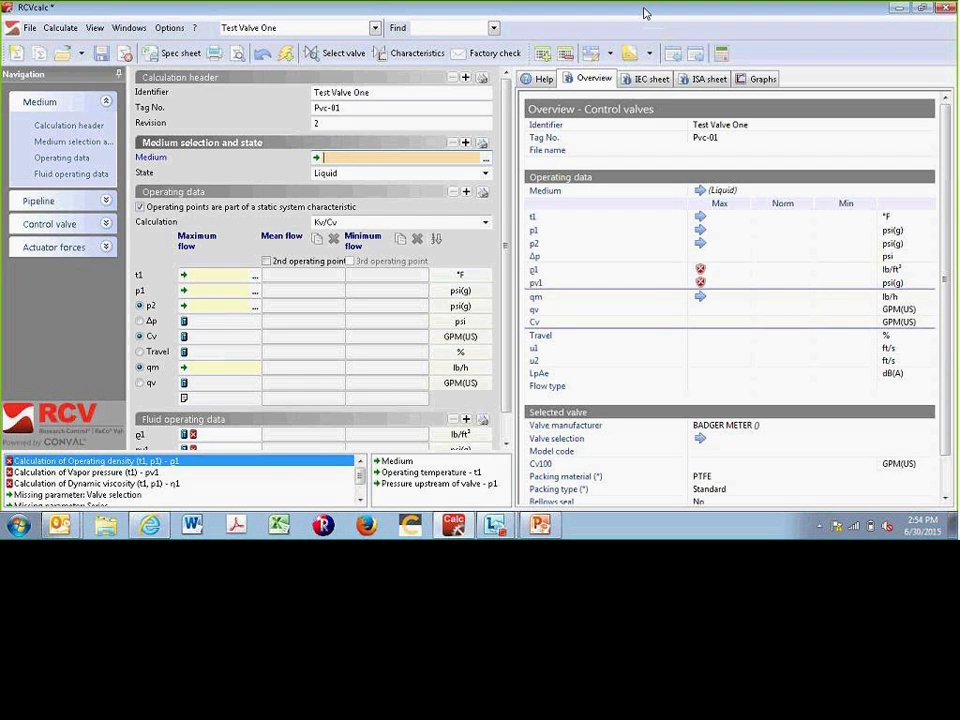
{"action": "type", "text": "Water"}
{"action": "key", "text": "Return"}
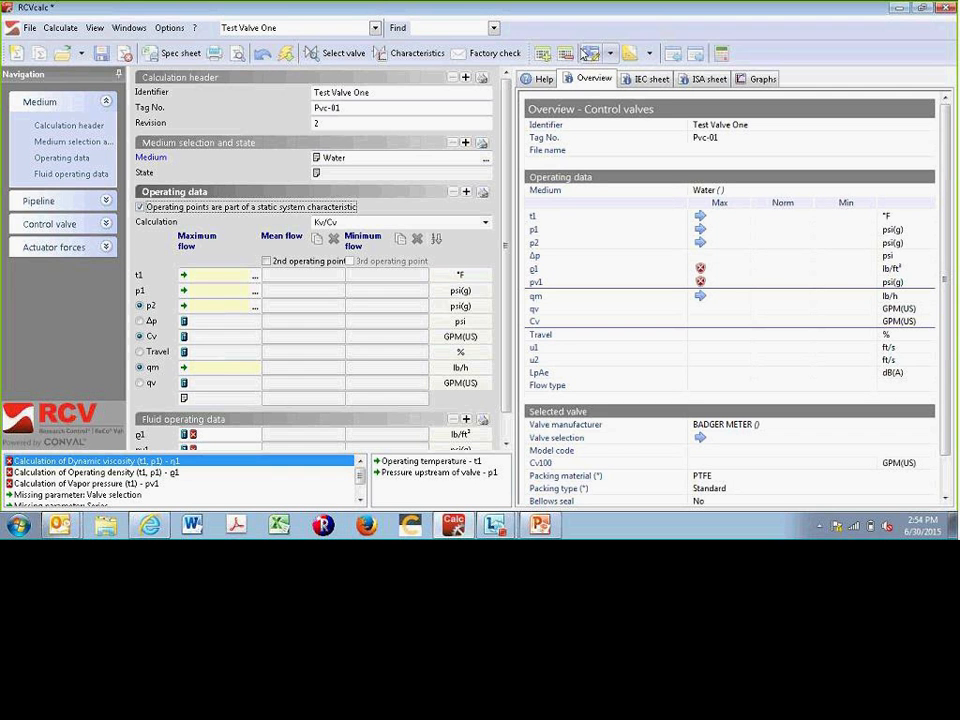
Explore the media database by searching the pure substances for "water" and viewing the fluid mixture calculation methods.
{"action": "left_click", "coordinate": [485, 161]}
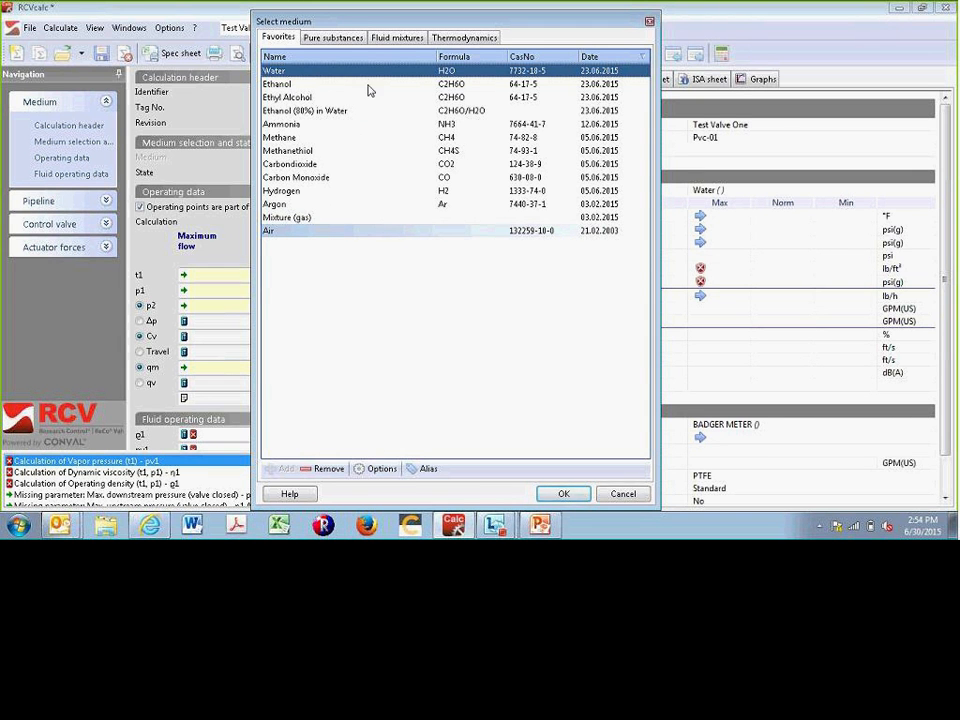
{"action": "left_click", "coordinate": [334, 39]}
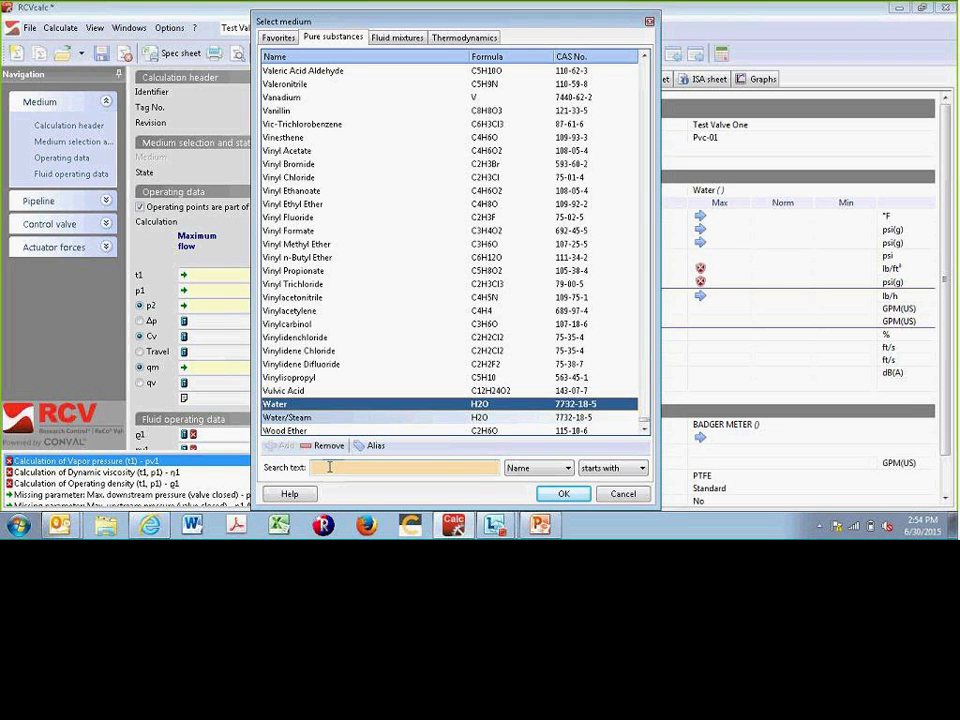
{"action": "type", "text": "wat"}
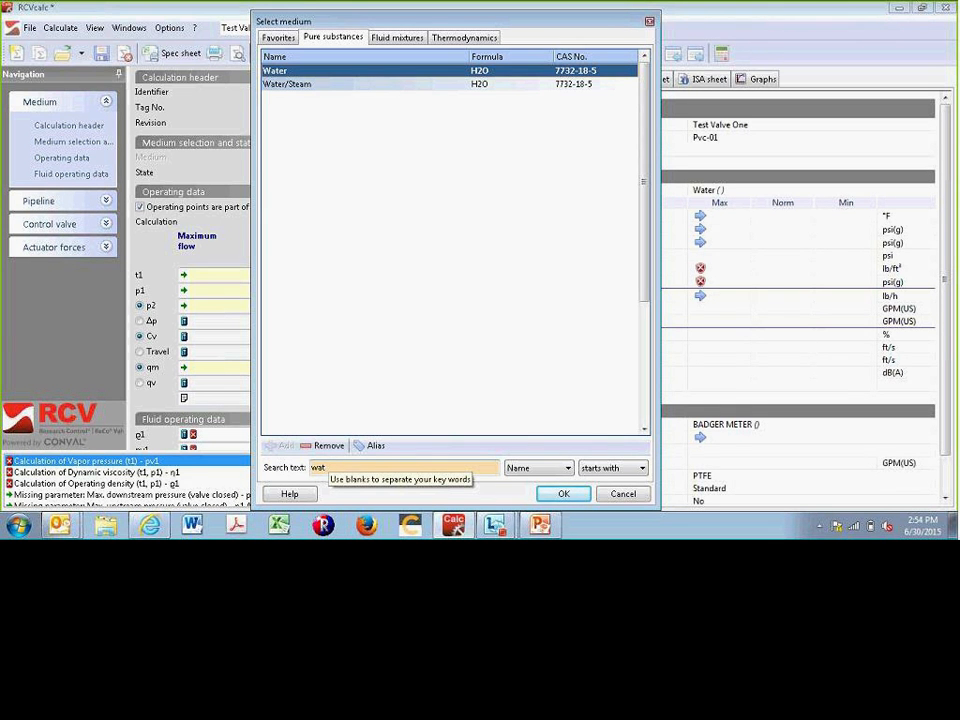
{"action": "type", "text": "er"}
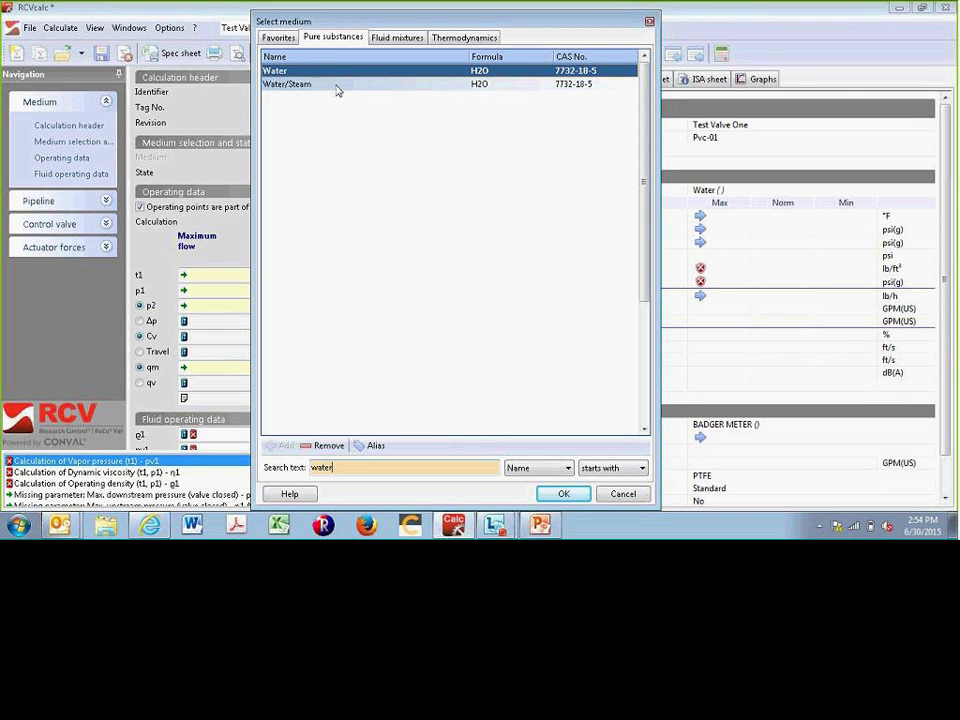
{"action": "left_click", "coordinate": [401, 40]}
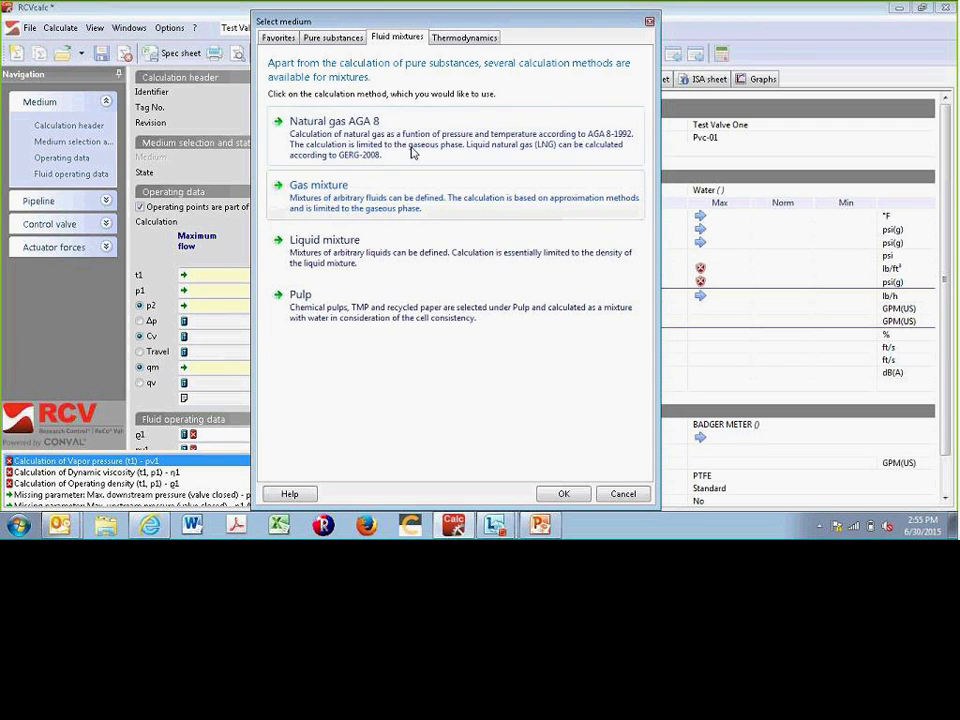
Try CAS No. as the search criterion for pure substances and return it to Name.
{"action": "left_click", "coordinate": [334, 38]}
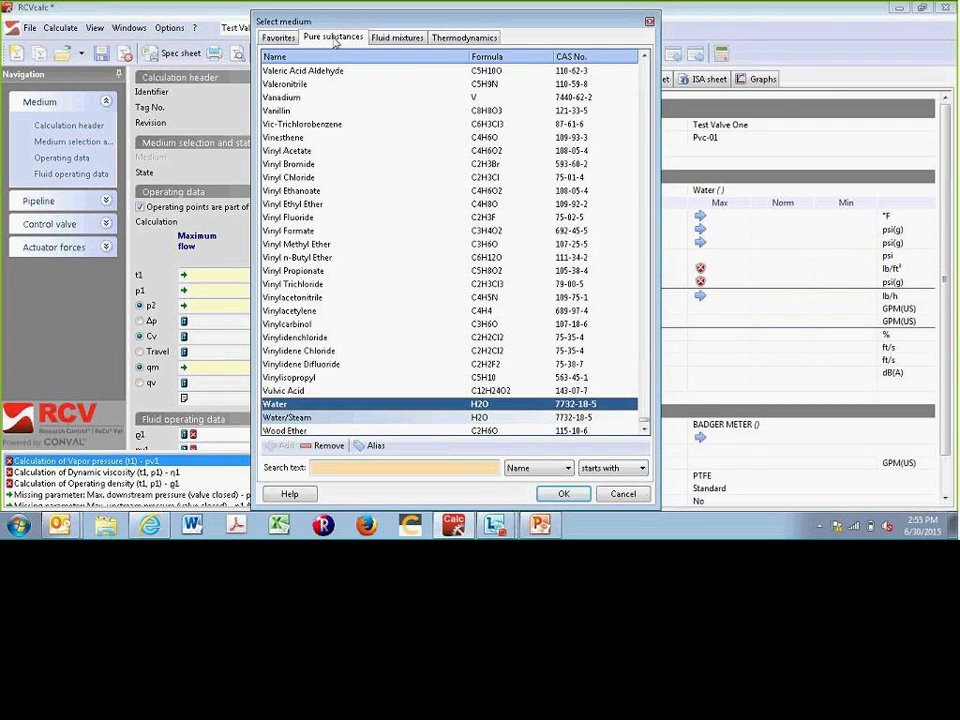
{"action": "left_click", "coordinate": [311, 406]}
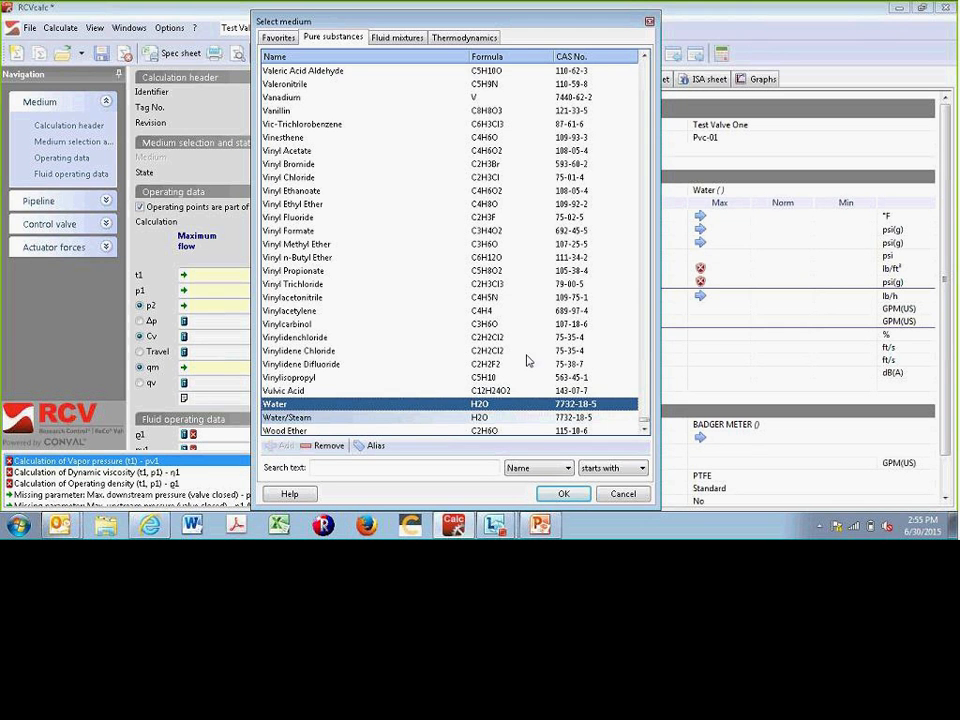
{"action": "scroll", "coordinate": [540, 373], "scroll_direction": "down", "scroll_amount": 1}
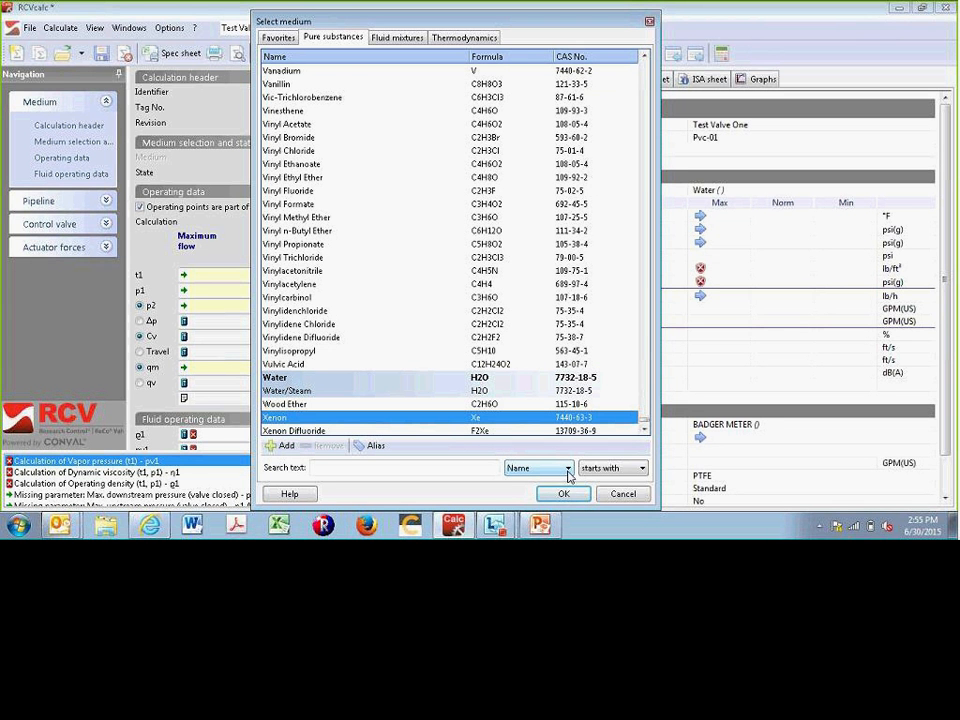
{"action": "left_click", "coordinate": [567, 470]}
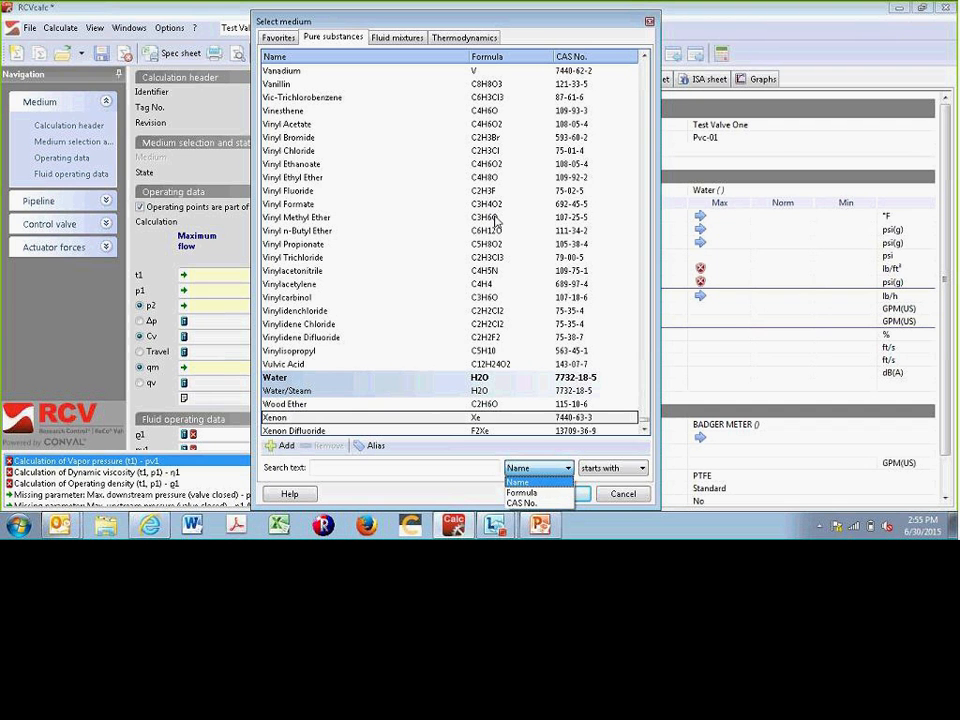
{"action": "left_click", "coordinate": [546, 503]}
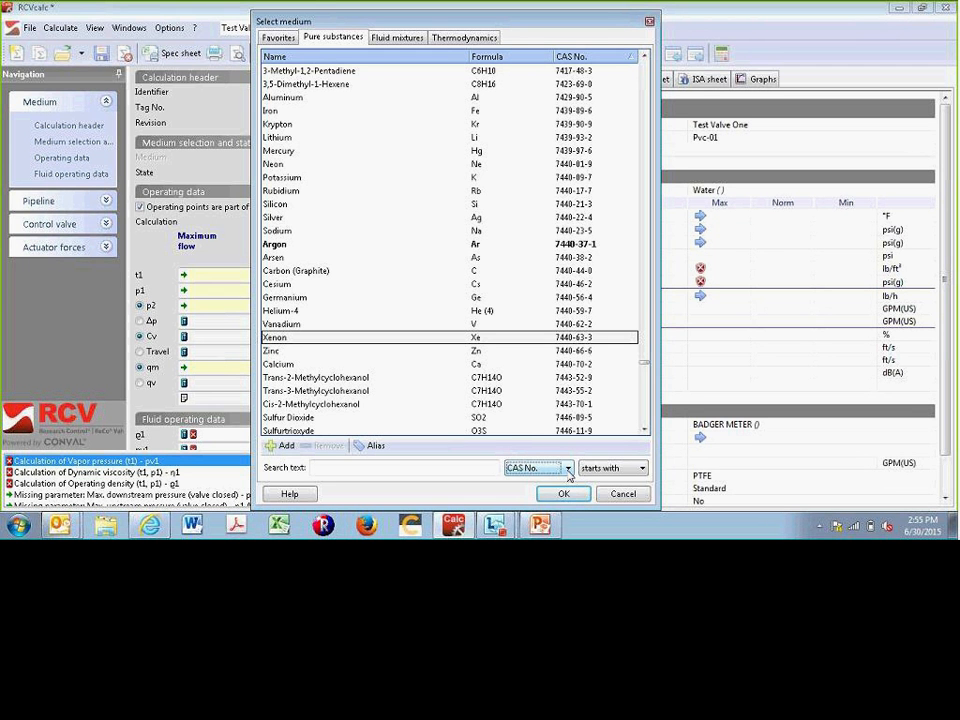
{"action": "left_click", "coordinate": [568, 468]}
{"action": "left_click", "coordinate": [545, 482]}
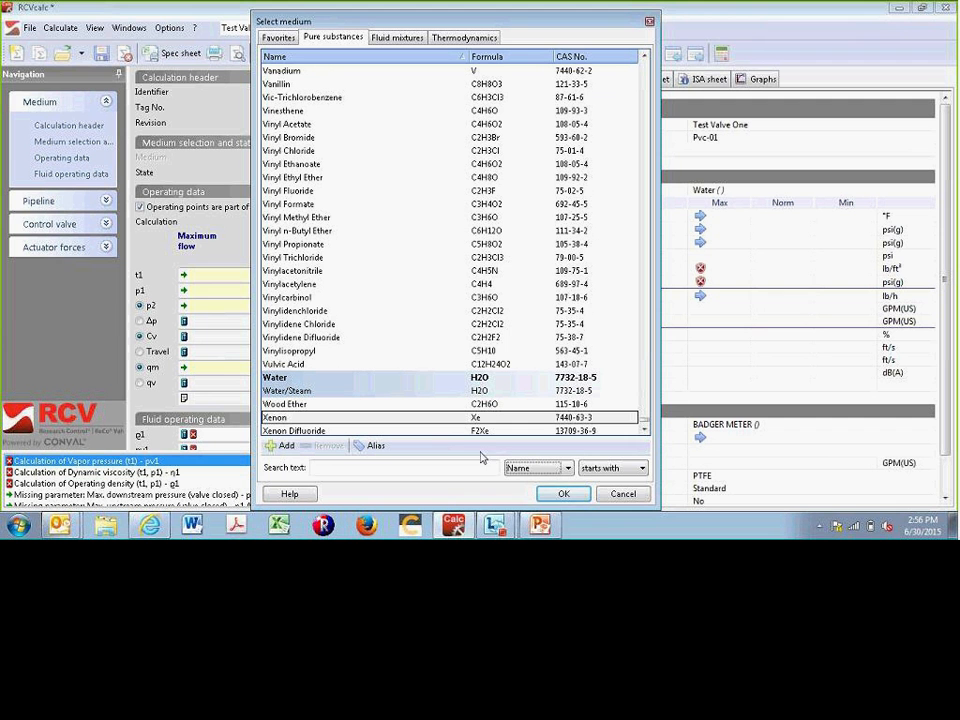
Search the pure substances for "wat" and choose Water as the medium.
{"action": "left_click", "coordinate": [452, 467]}
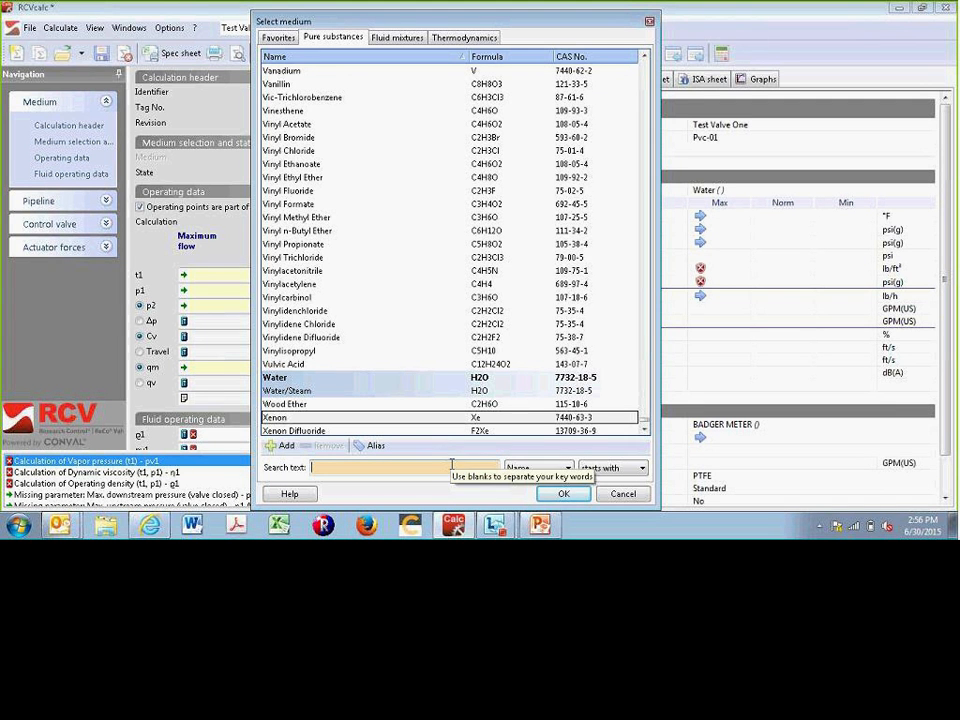
{"action": "type", "text": "wat"}
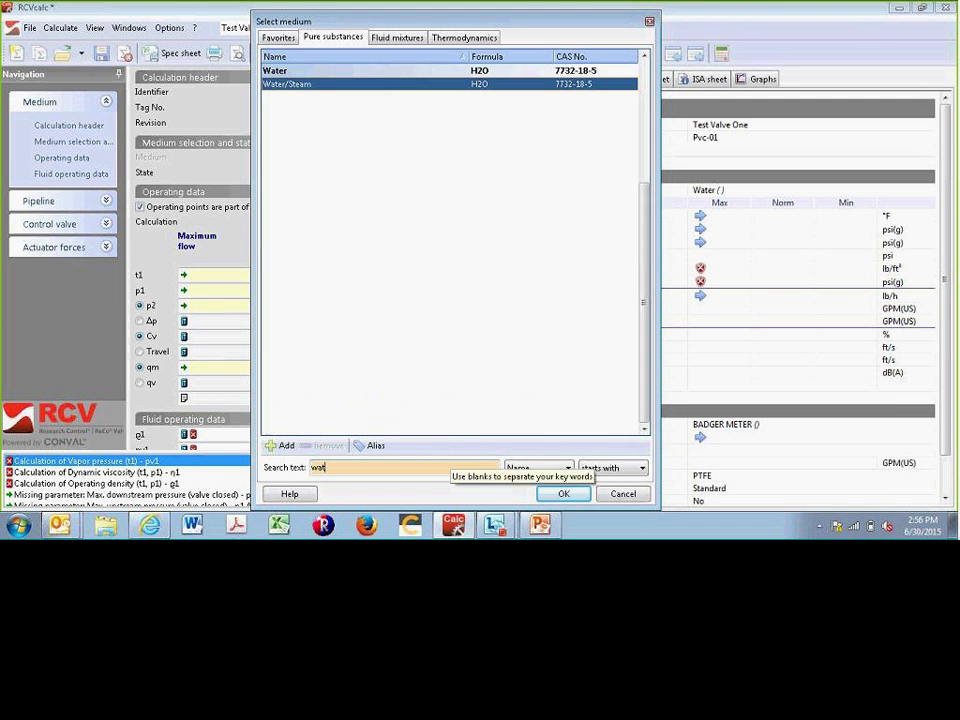
{"action": "double_click", "coordinate": [293, 70]}
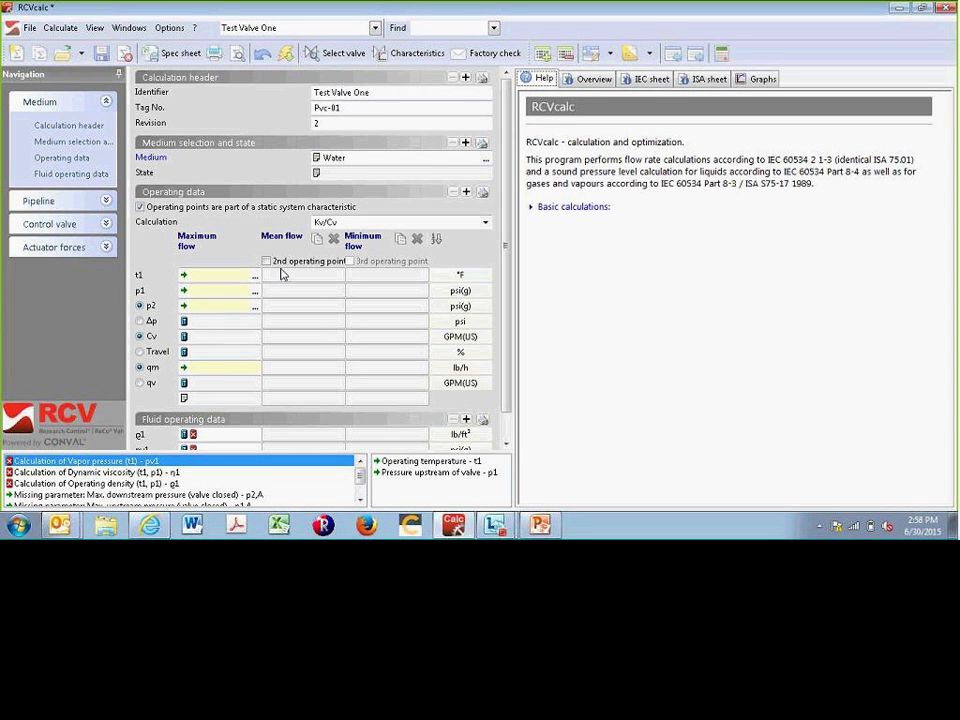
Read the help texts for the operating temperature t1, the upstream pressure p1 and the flow coefficient Cv.
{"action": "left_click", "coordinate": [236, 276]}
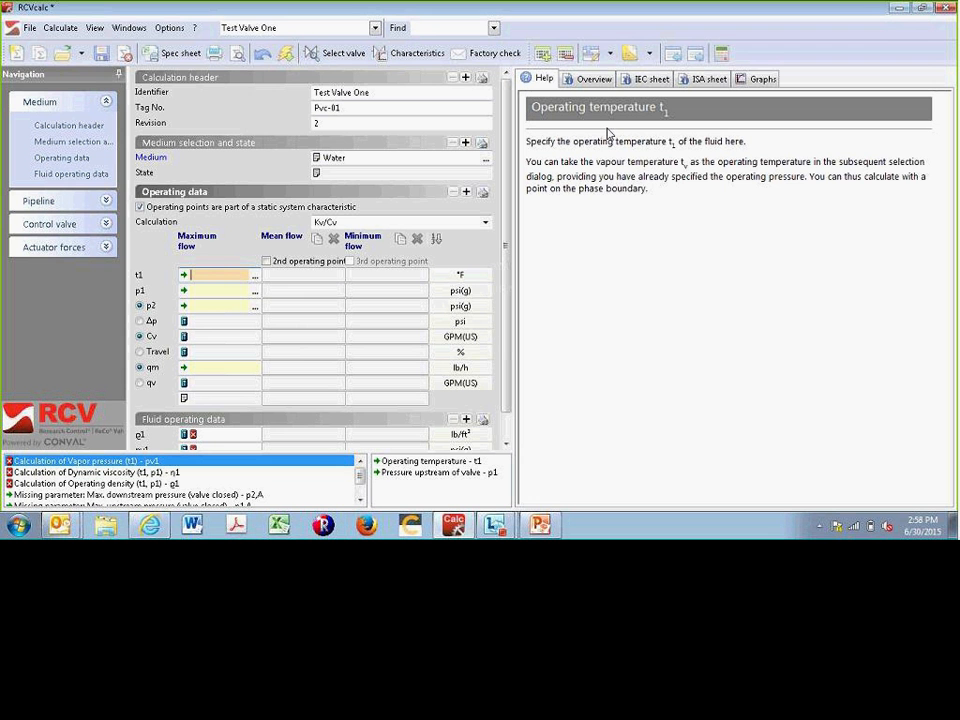
{"action": "left_click", "coordinate": [233, 294]}
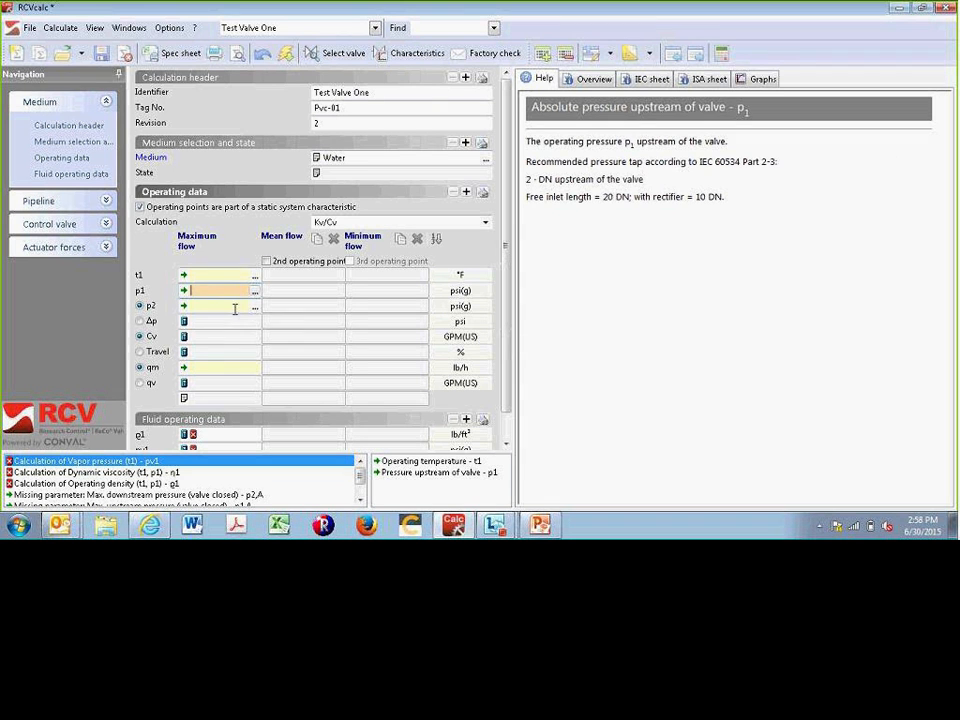
{"action": "left_click", "coordinate": [230, 336]}
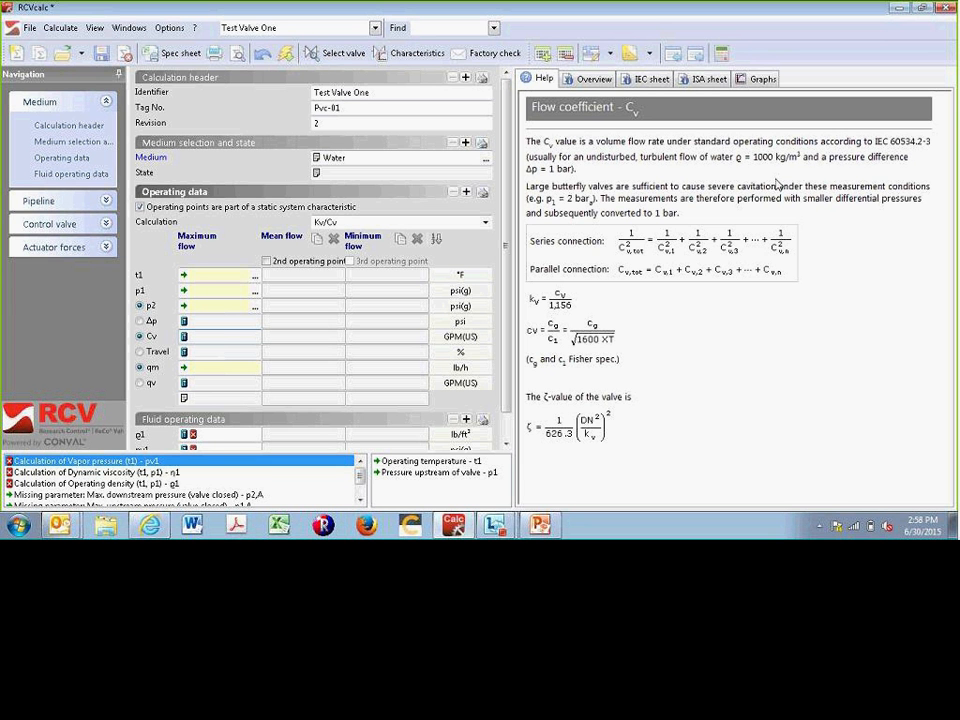
Display the ISA sheet and set the maximum-flow operating data to t1 75 °F, p1 50 psi(g) and p2 25 psi(g).
{"action": "left_click", "coordinate": [705, 80]}
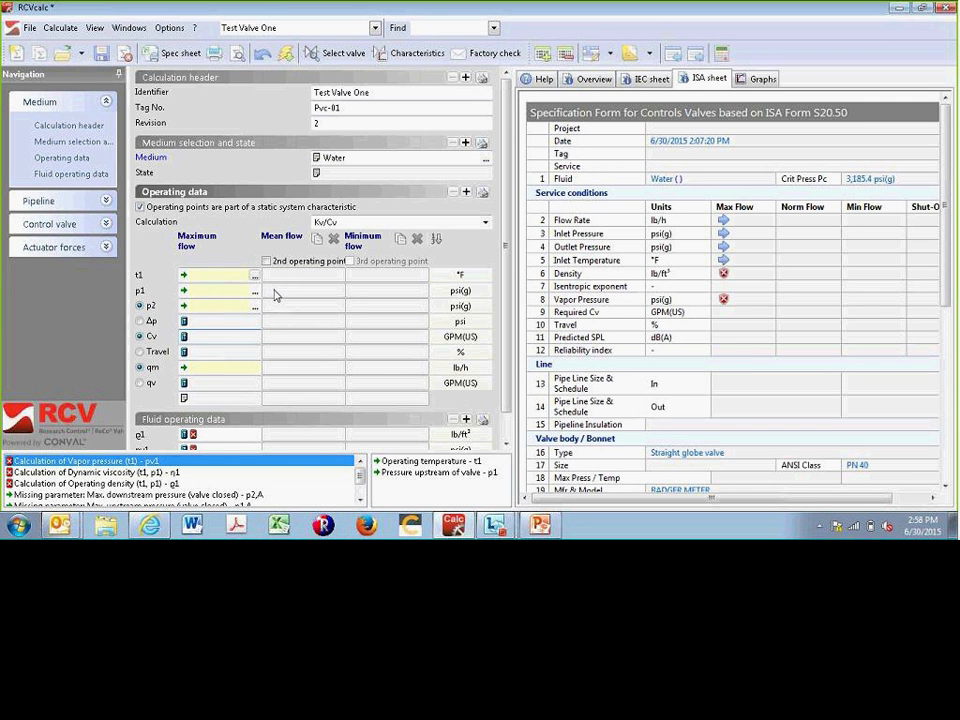
{"action": "left_click", "coordinate": [248, 276]}
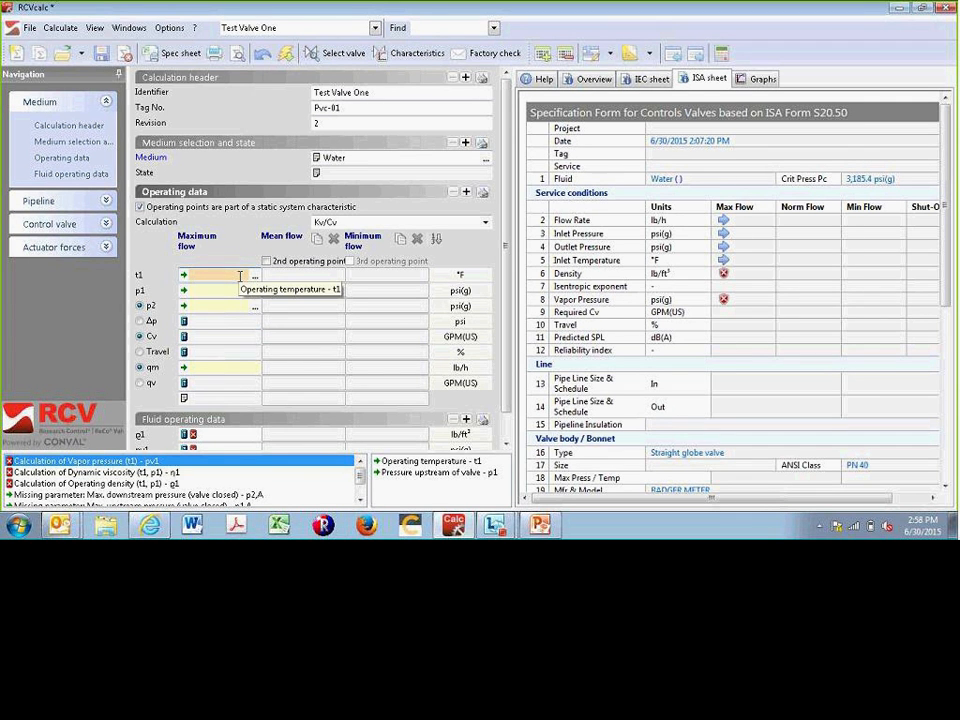
{"action": "type", "text": "75"}
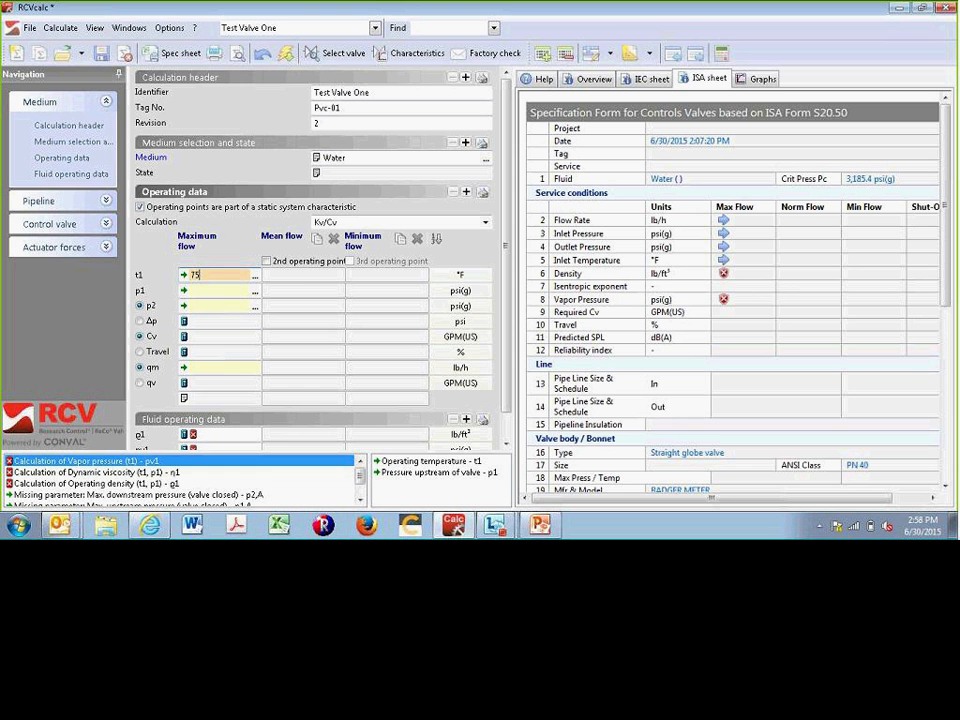
{"action": "key", "text": "Tab"}
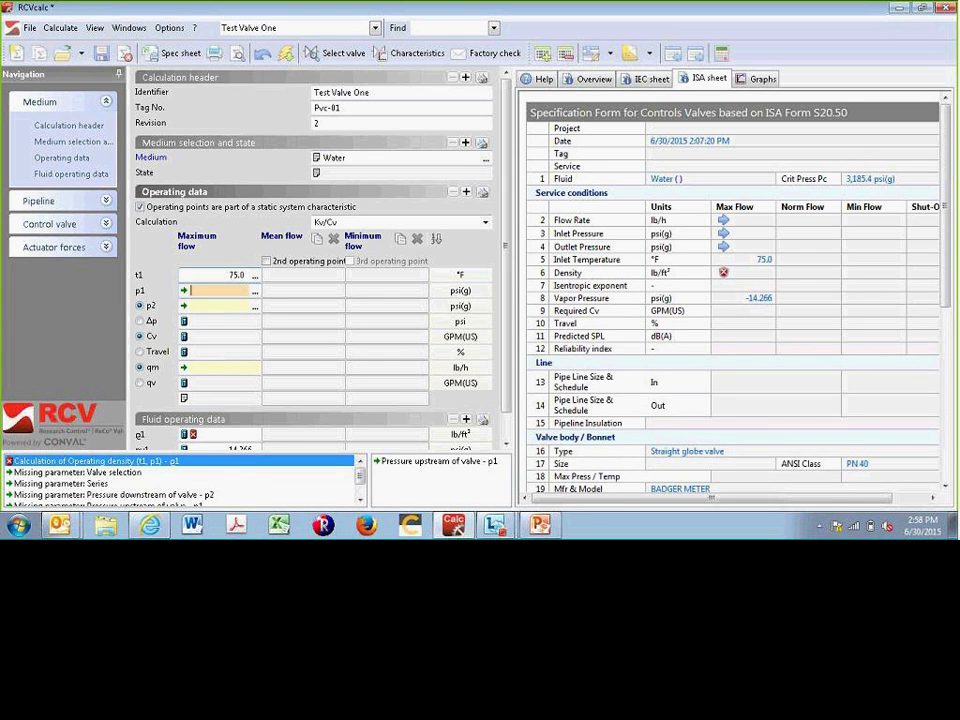
{"action": "type", "text": "50"}
{"action": "key", "text": "Tab"}
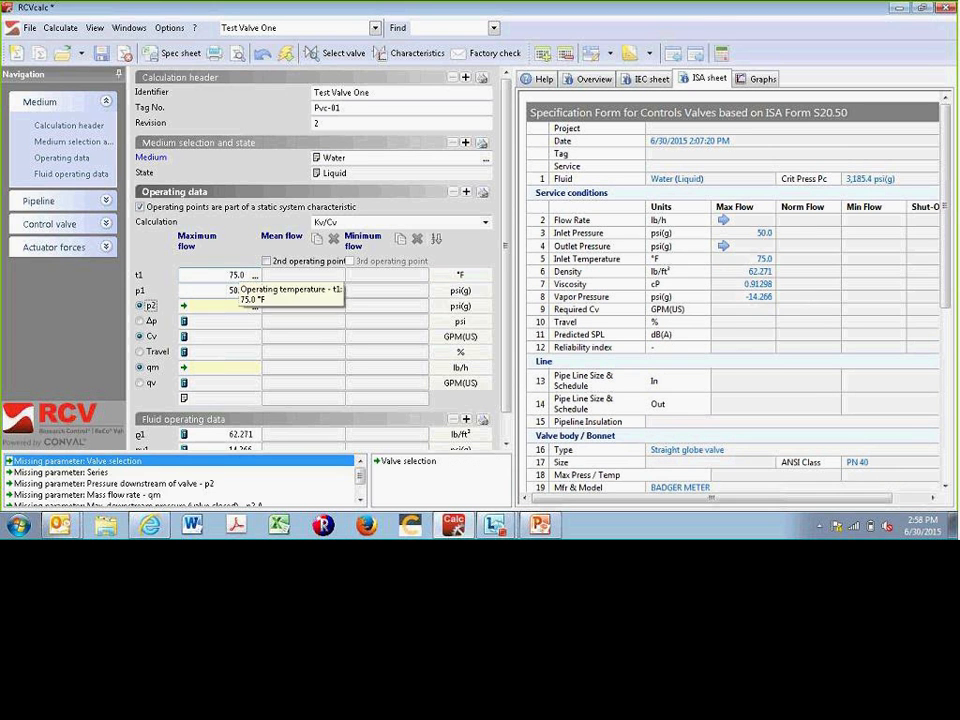
{"action": "type", "text": "25"}
{"action": "key", "text": "Tab"}
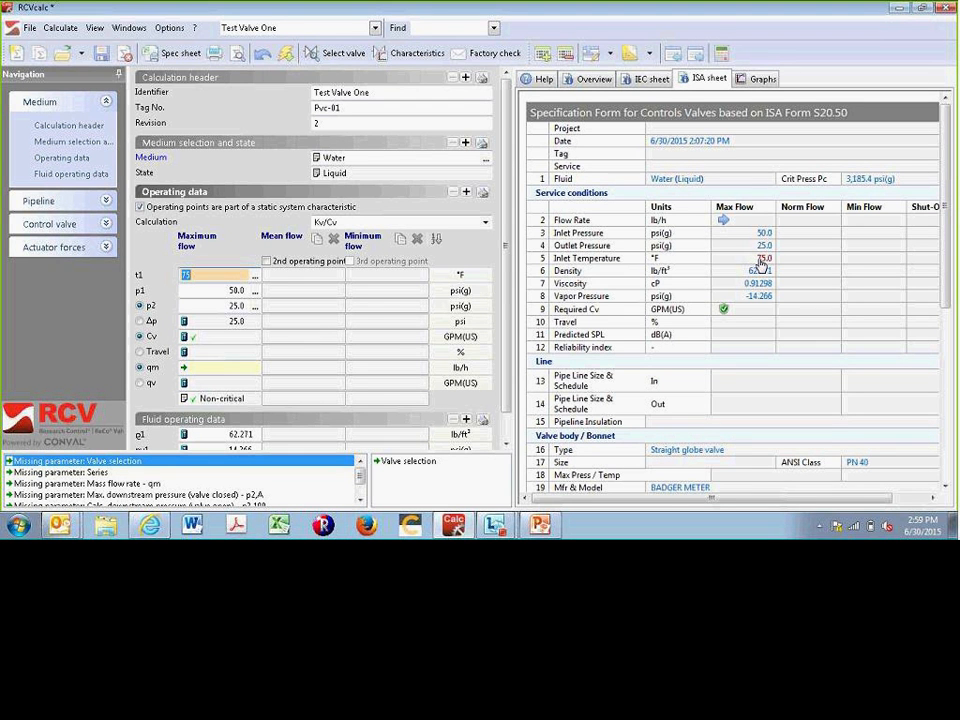
Examine the units offered for the operating temperature t1 and the upstream pressure p1.
{"action": "left_click", "coordinate": [761, 260]}
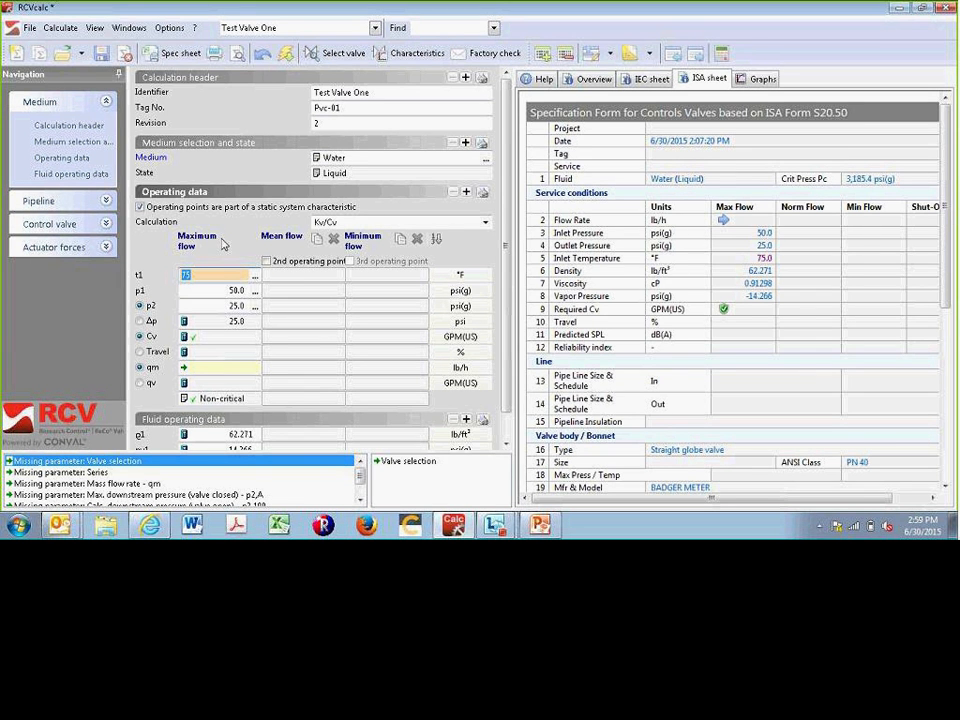
{"action": "left_click", "coordinate": [487, 276]}
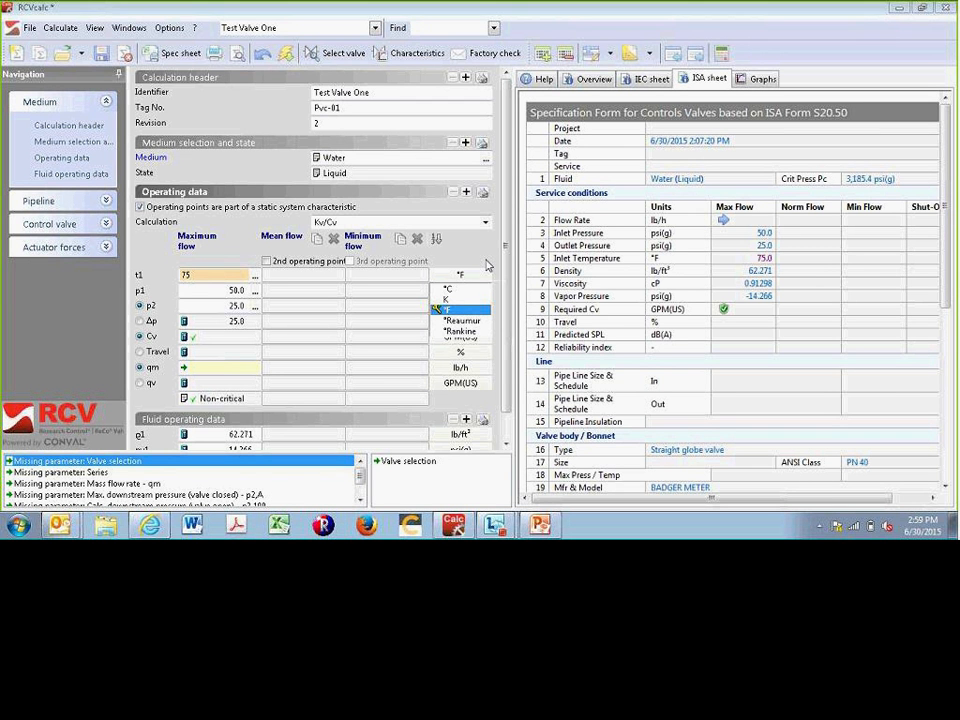
{"action": "left_click", "coordinate": [487, 275]}
{"action": "left_click", "coordinate": [487, 273]}
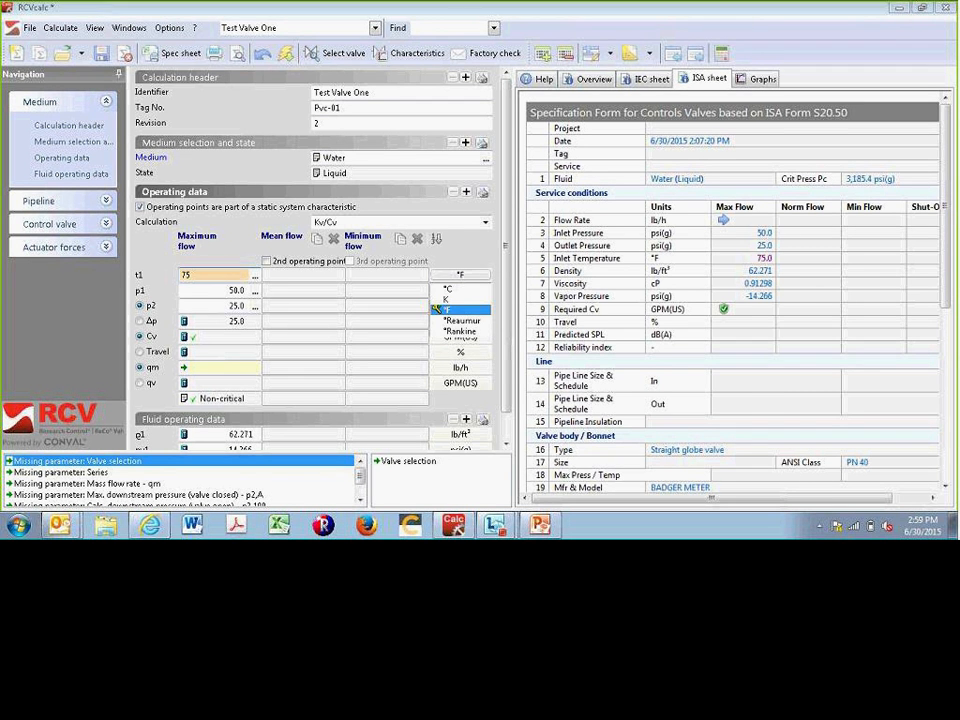
{"action": "left_click", "coordinate": [489, 259]}
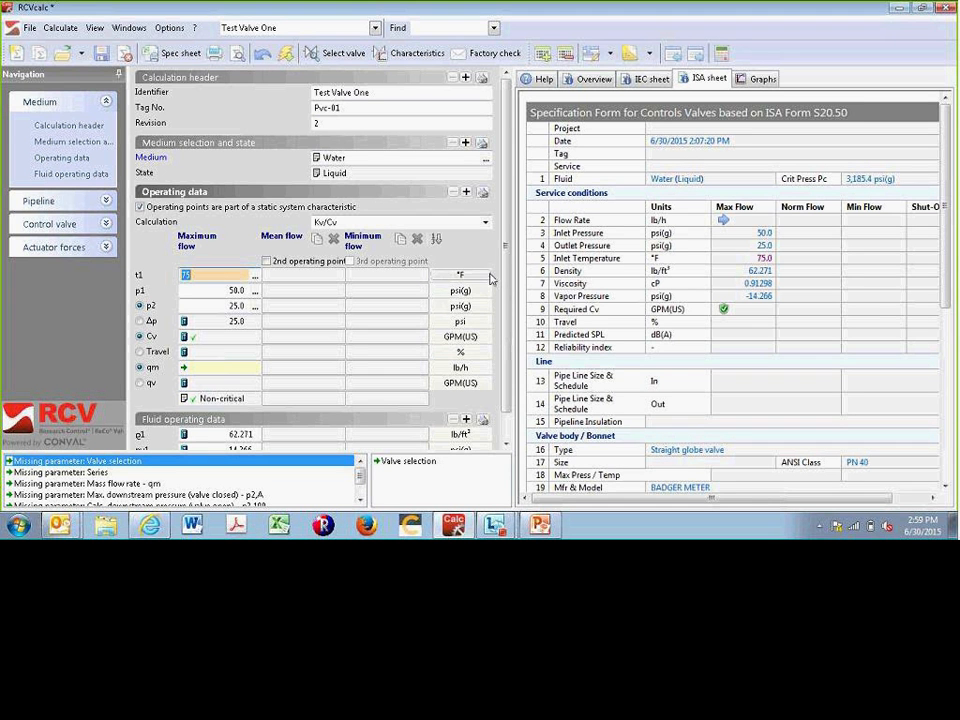
{"action": "left_click", "coordinate": [487, 291]}
{"action": "left_click_drag", "start_coordinate": [487, 336], "coordinate": [488, 450]}
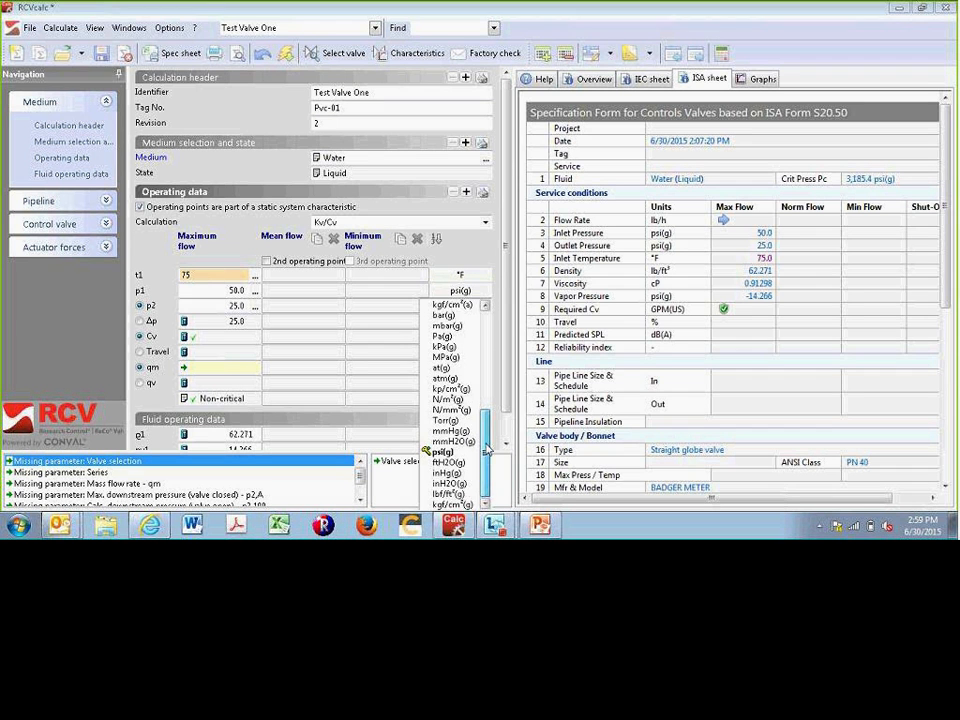
{"action": "left_click", "coordinate": [492, 258]}
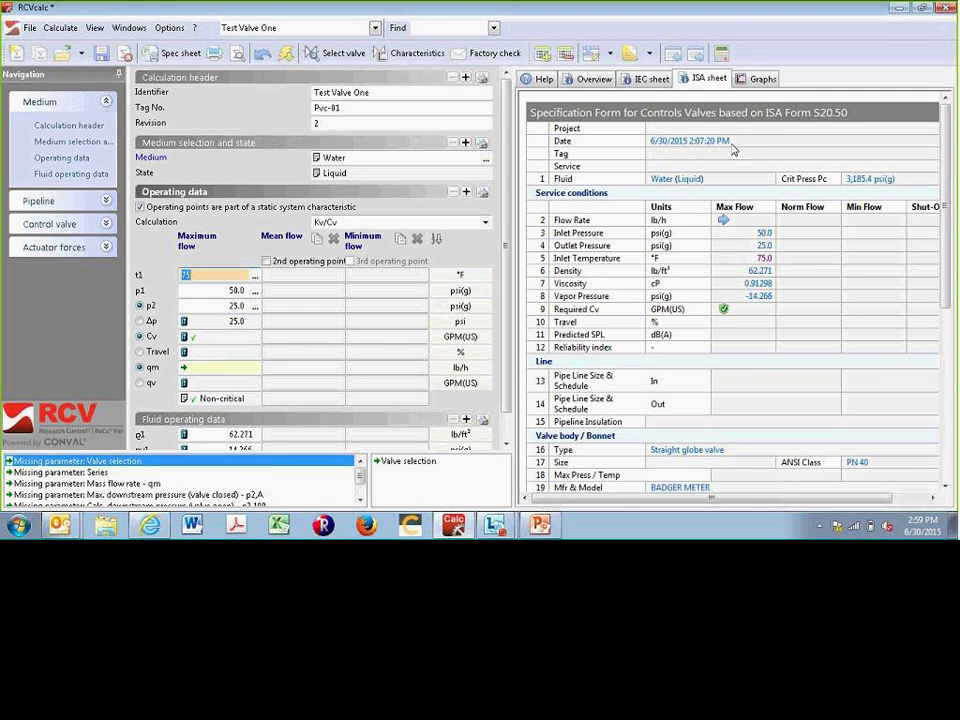
Convert 2 bar(a) with the calculator's units converter for the quantity Pressure 1, view the equivalents and close the calculator.
{"action": "left_click", "coordinate": [722, 54]}
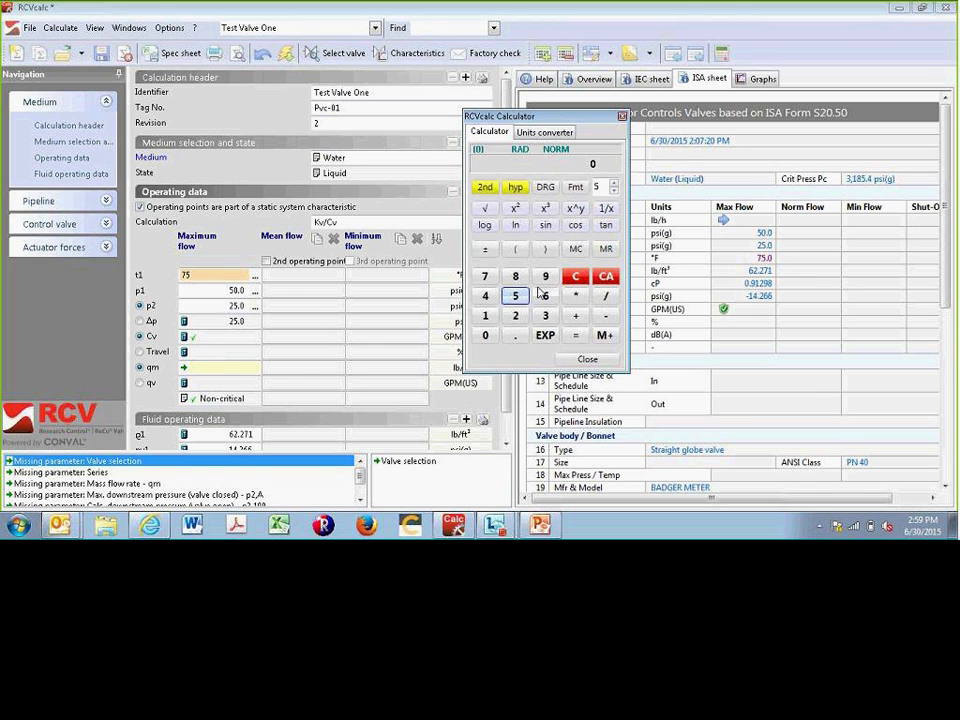
{"action": "left_click", "coordinate": [549, 133]}
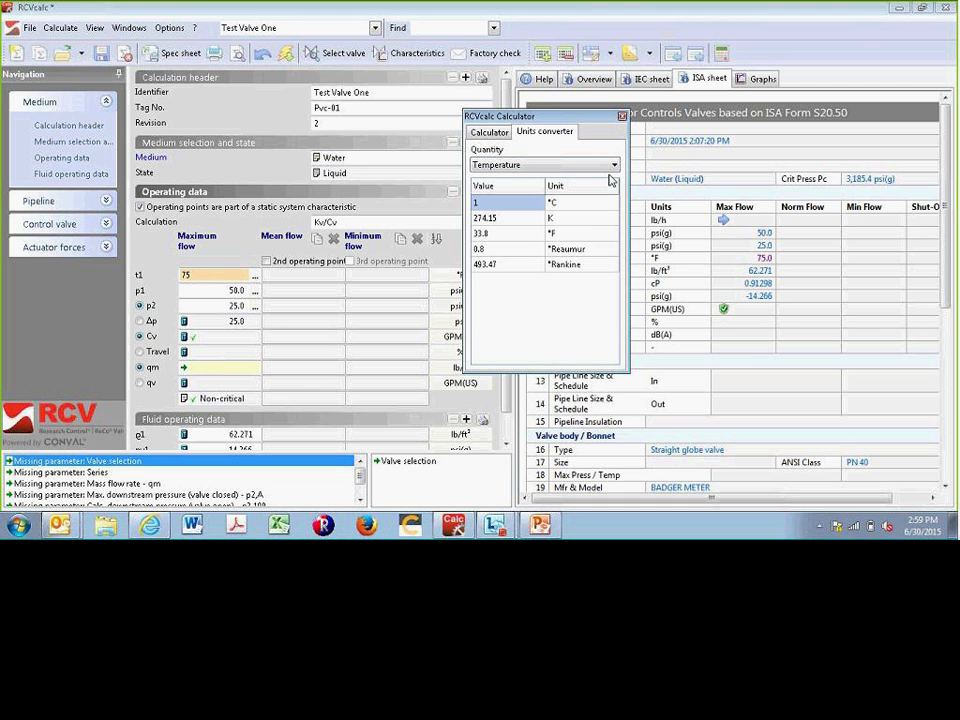
{"action": "left_click", "coordinate": [616, 167]}
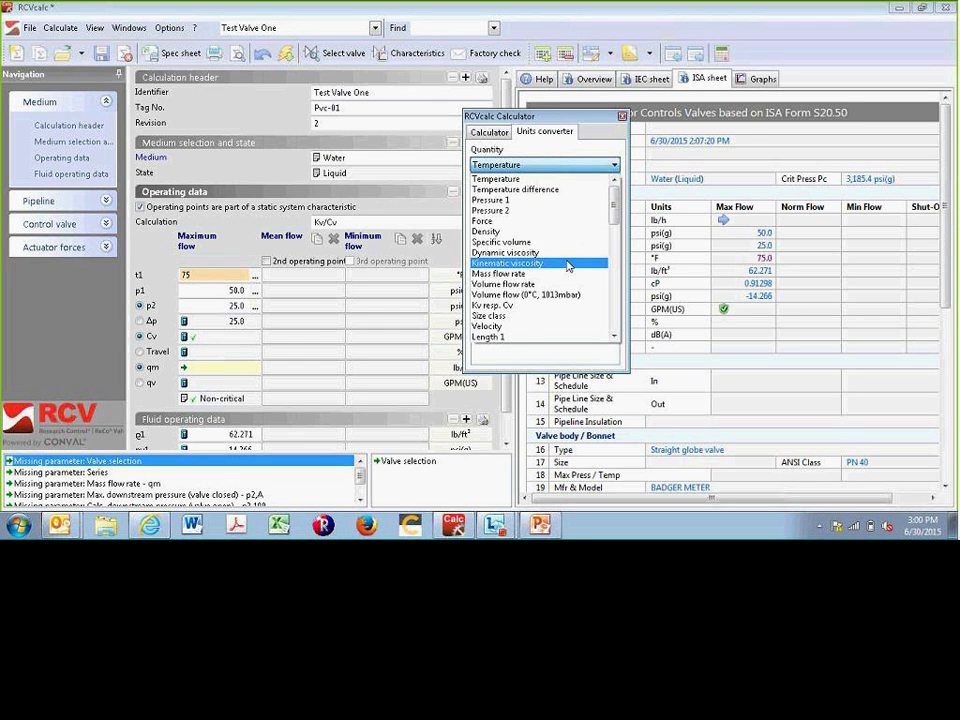
{"action": "left_click", "coordinate": [543, 200]}
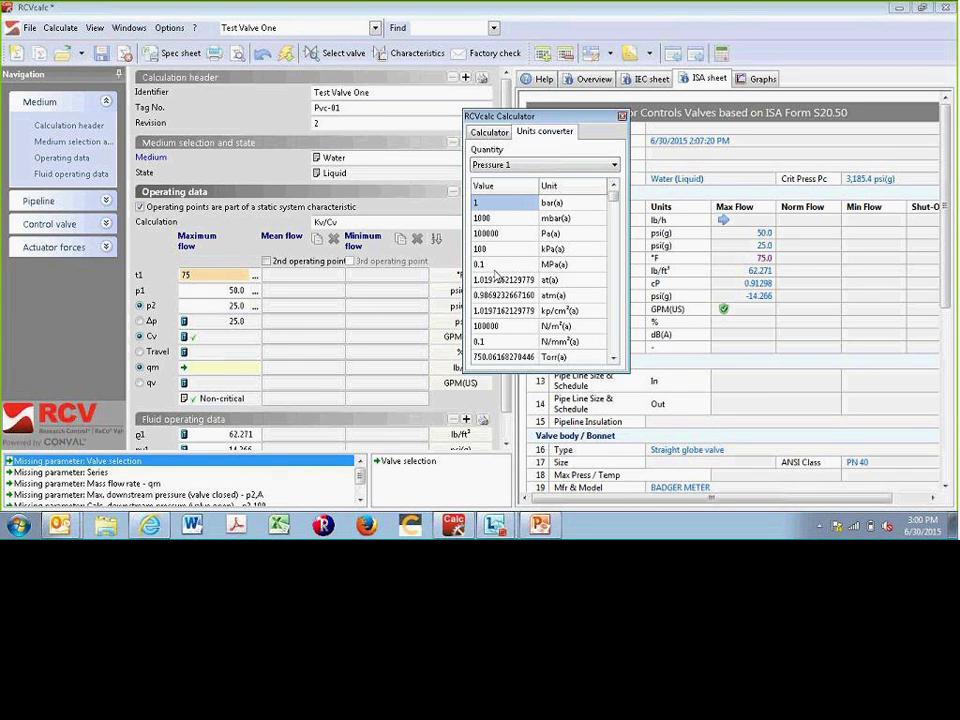
{"action": "left_click", "coordinate": [503, 203]}
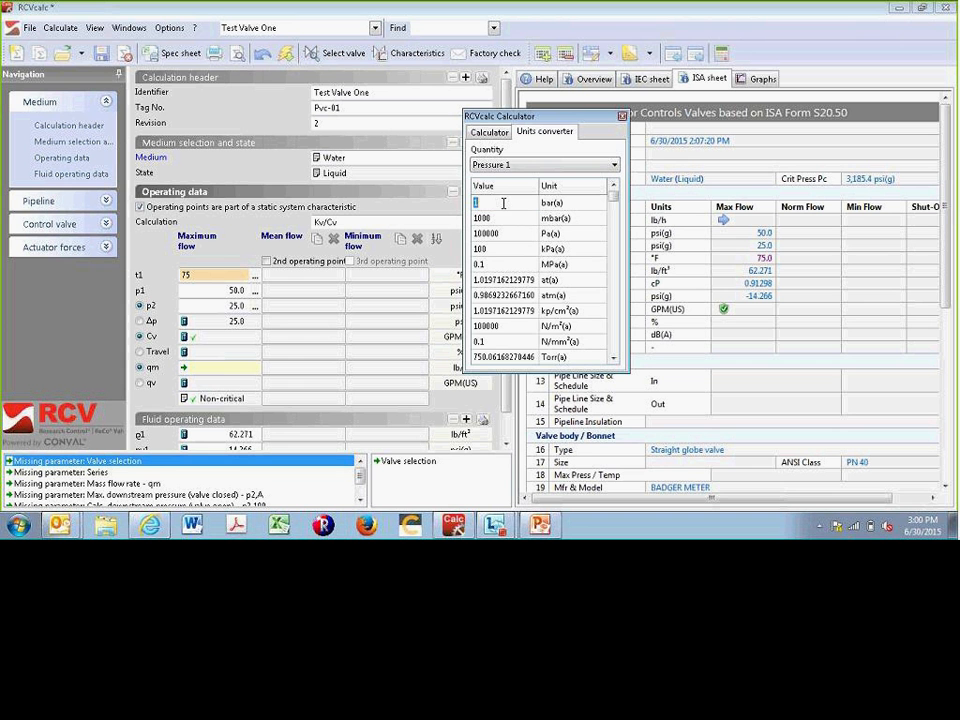
{"action": "type", "text": "2"}
{"action": "key", "text": "Return"}
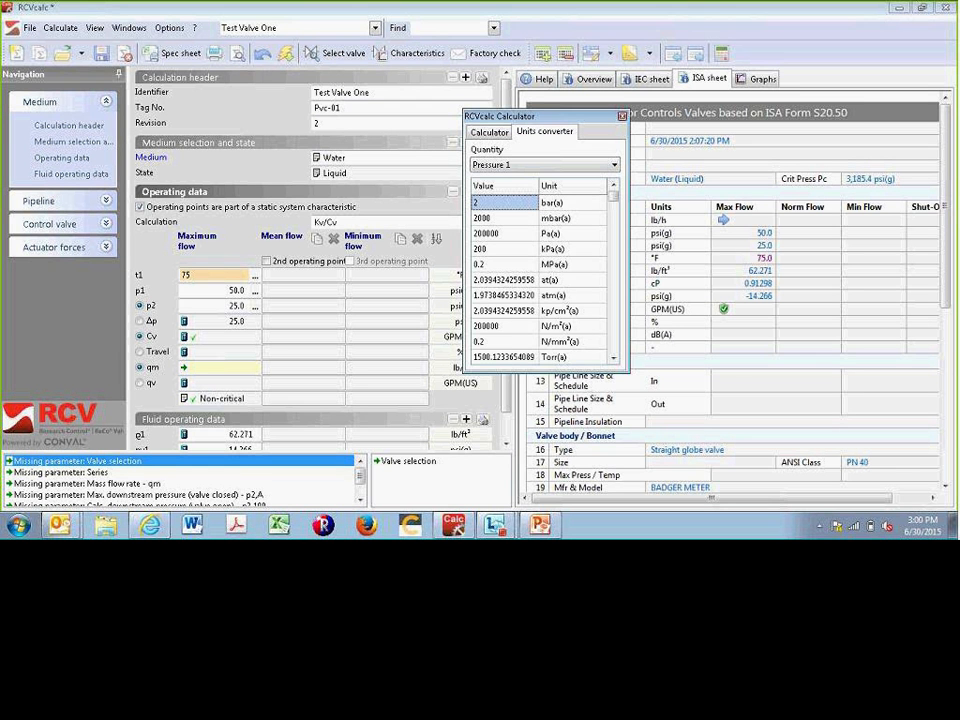
{"action": "left_click_drag", "start_coordinate": [614, 203], "coordinate": [416, 335]}
{"action": "left_click", "coordinate": [622, 117]}
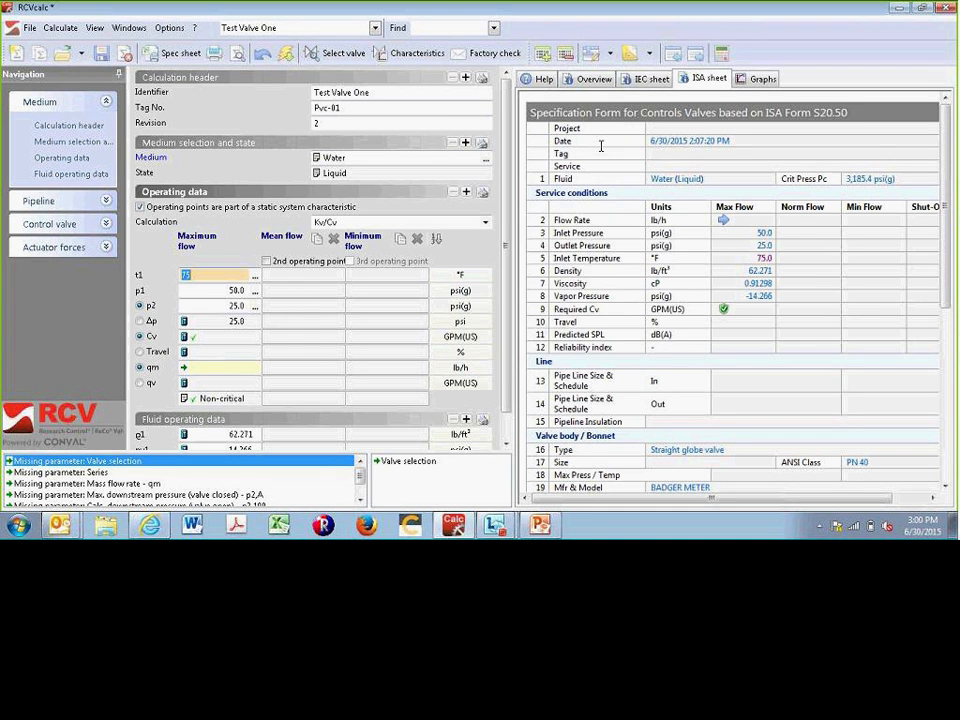
Try °C as the unit of the operating temperature t1 and return it to °F.
{"action": "left_click", "coordinate": [484, 282]}
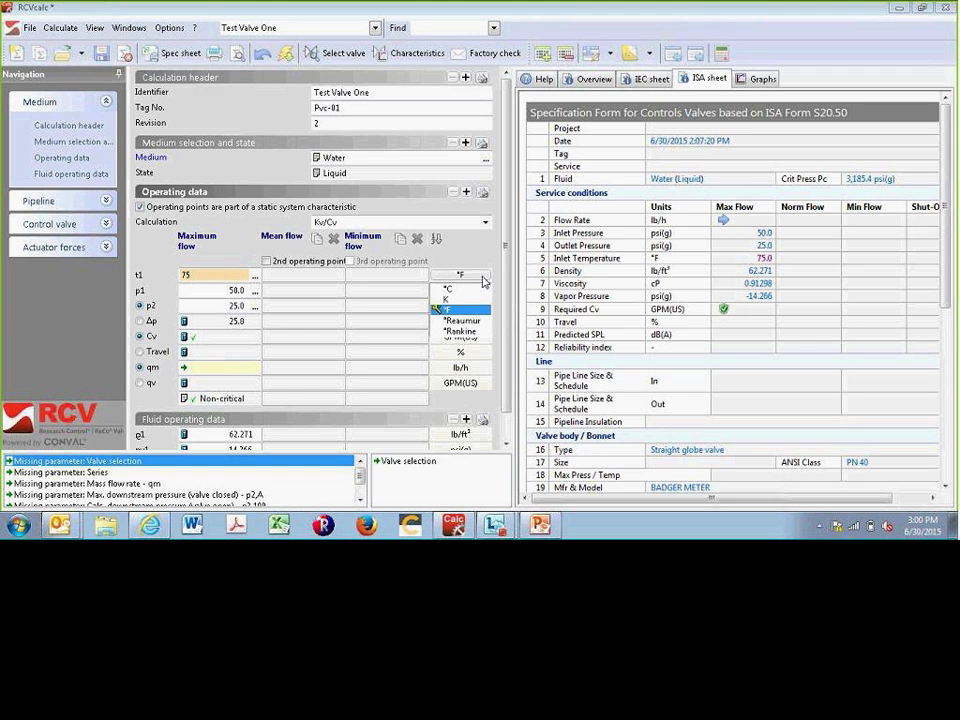
{"action": "left_click", "coordinate": [465, 309]}
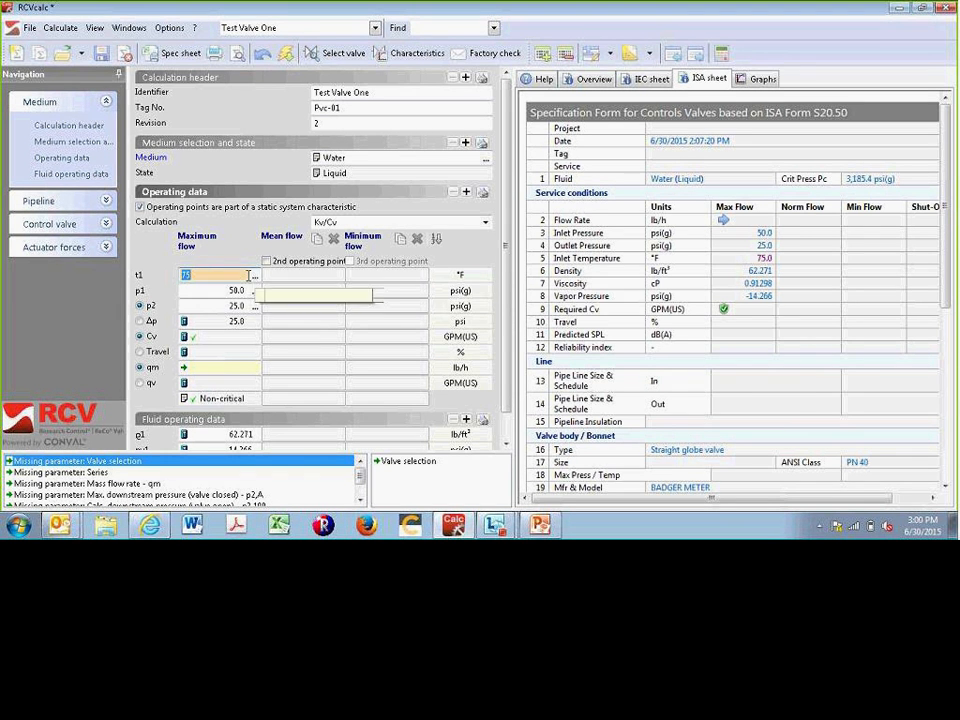
{"action": "left_click", "coordinate": [482, 279]}
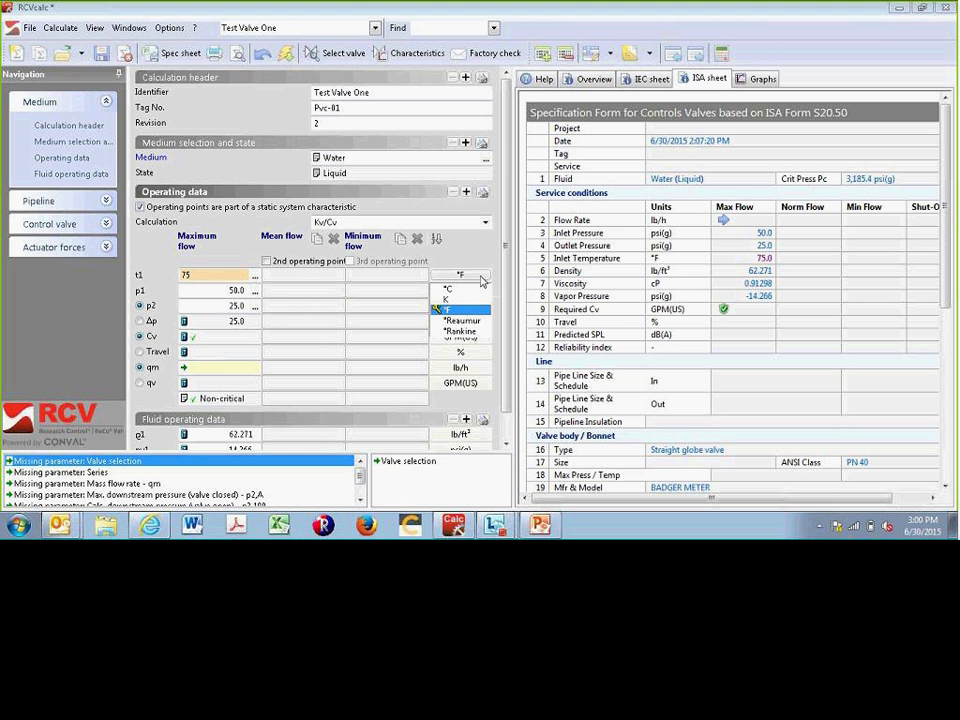
{"action": "left_click", "coordinate": [477, 290]}
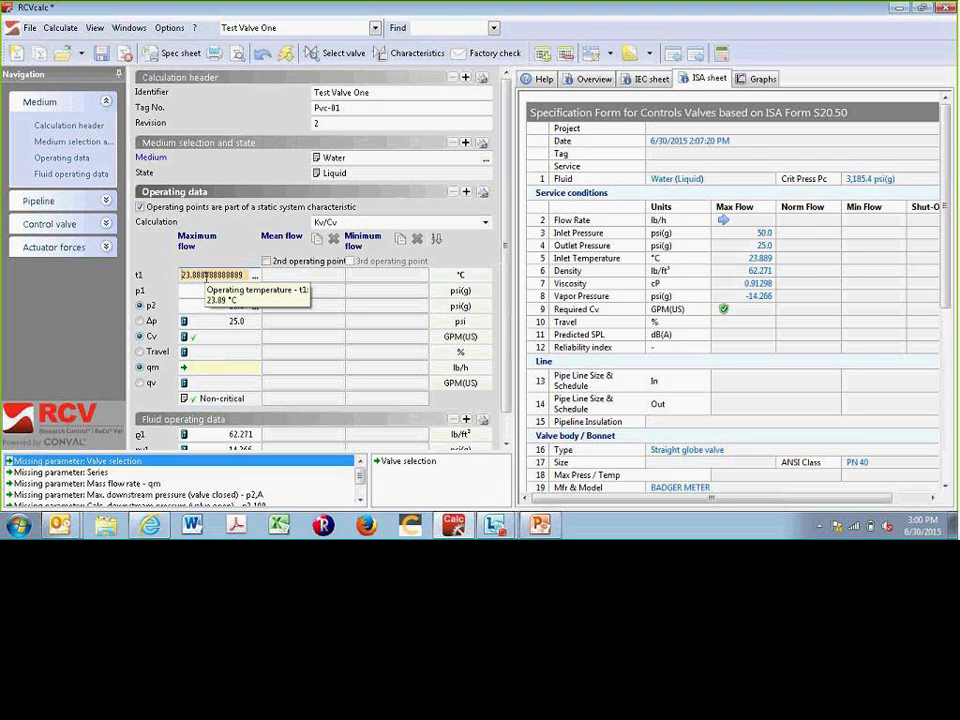
{"action": "left_click", "coordinate": [486, 283]}
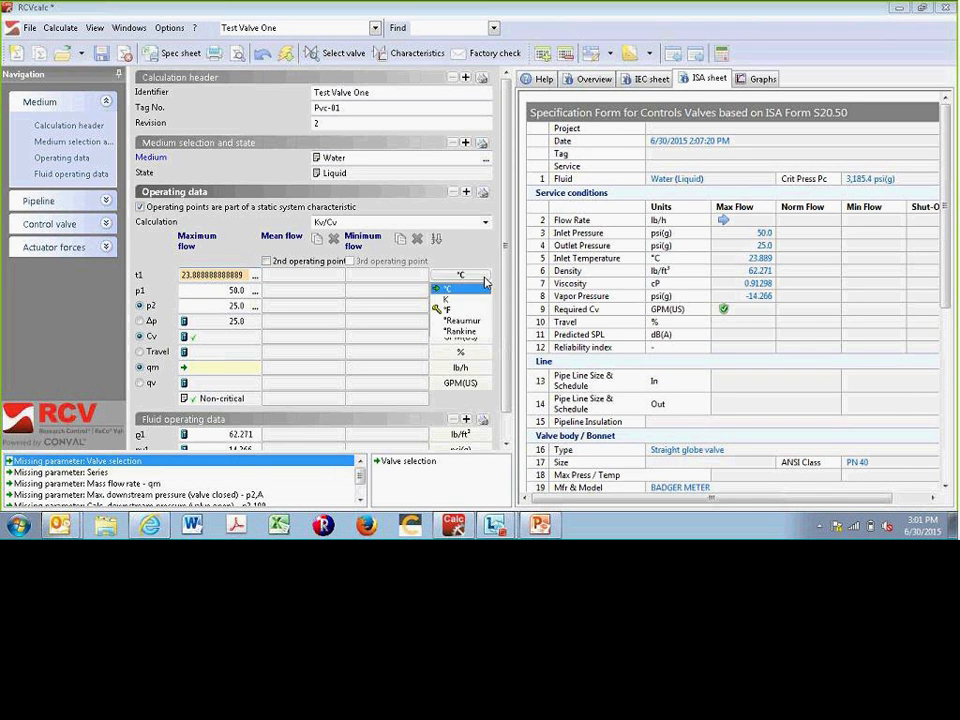
{"action": "left_click", "coordinate": [448, 309]}
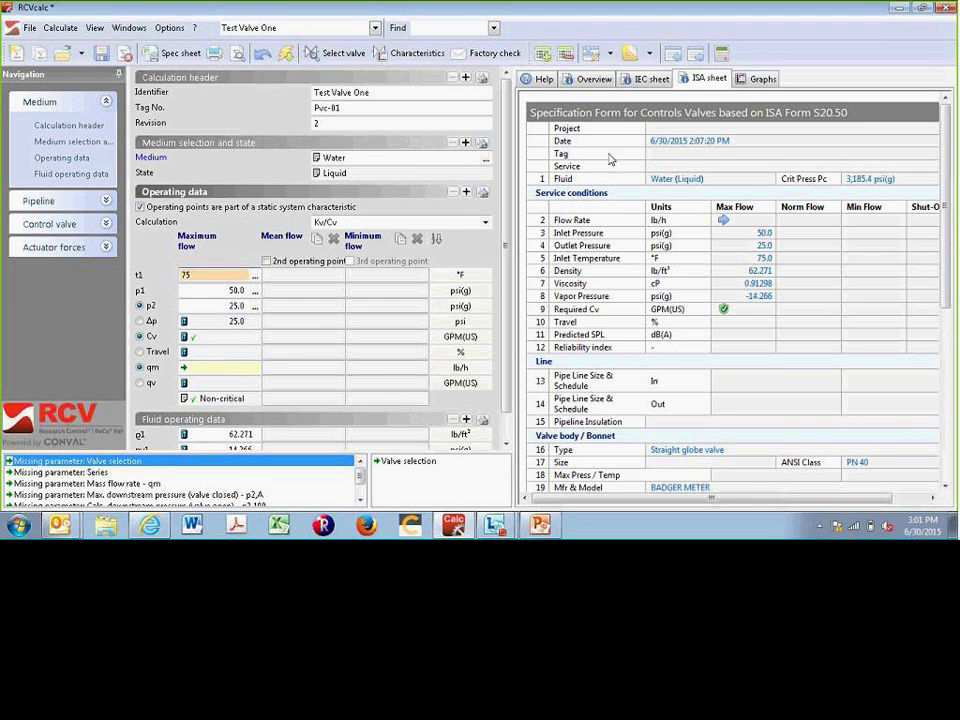
Try the SI unit system for the whole calculation and return to U.S. units.
{"action": "left_click", "coordinate": [651, 54]}
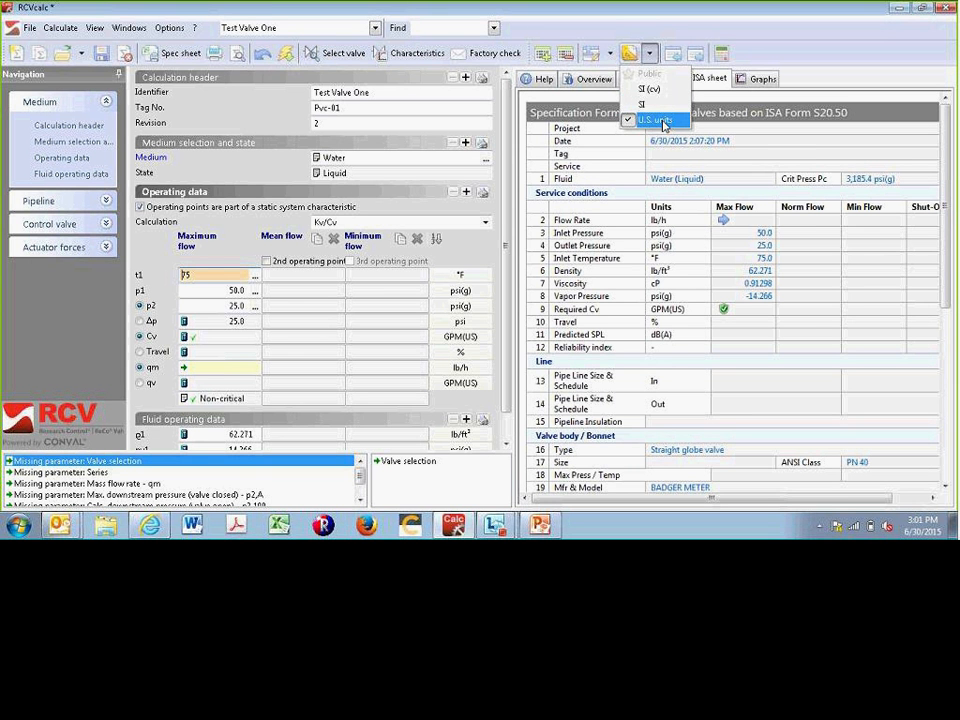
{"action": "left_click", "coordinate": [661, 105]}
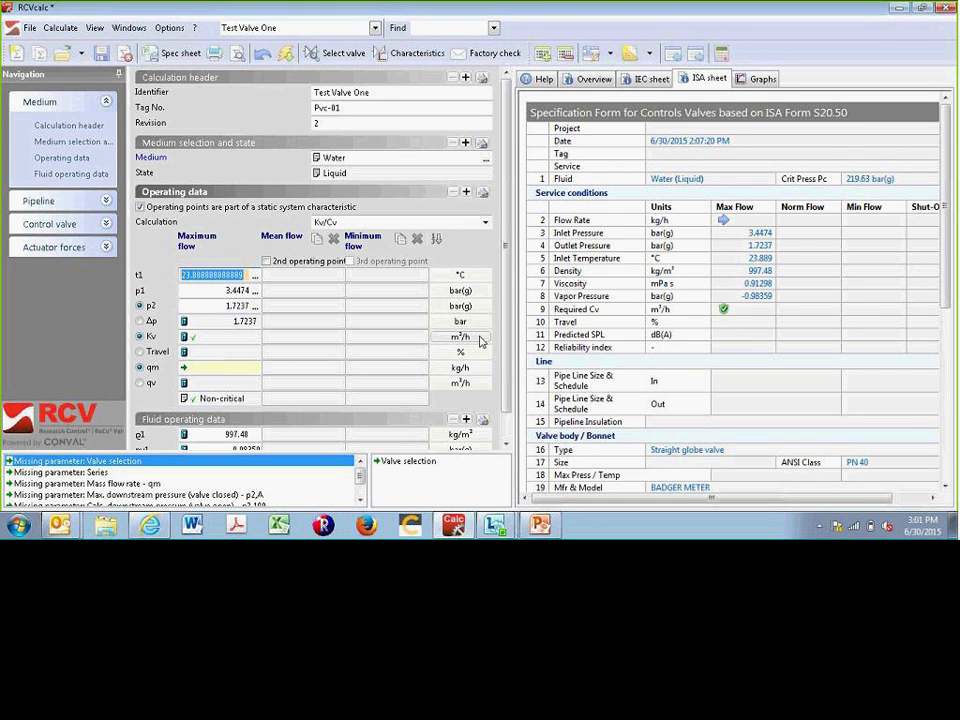
{"action": "left_click", "coordinate": [645, 53]}
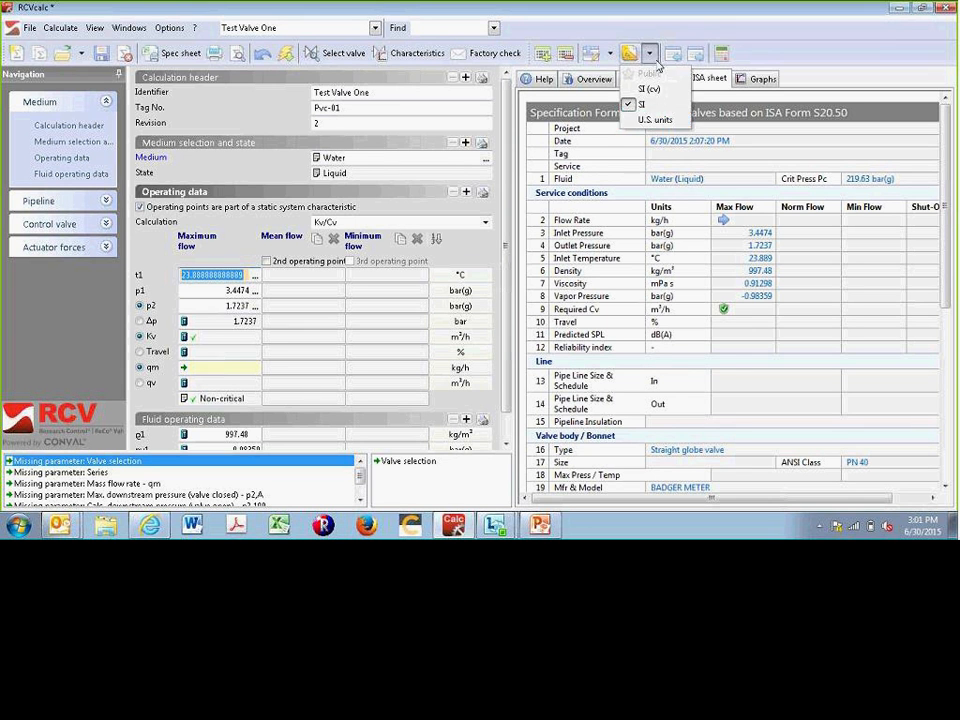
{"action": "left_click", "coordinate": [655, 118]}
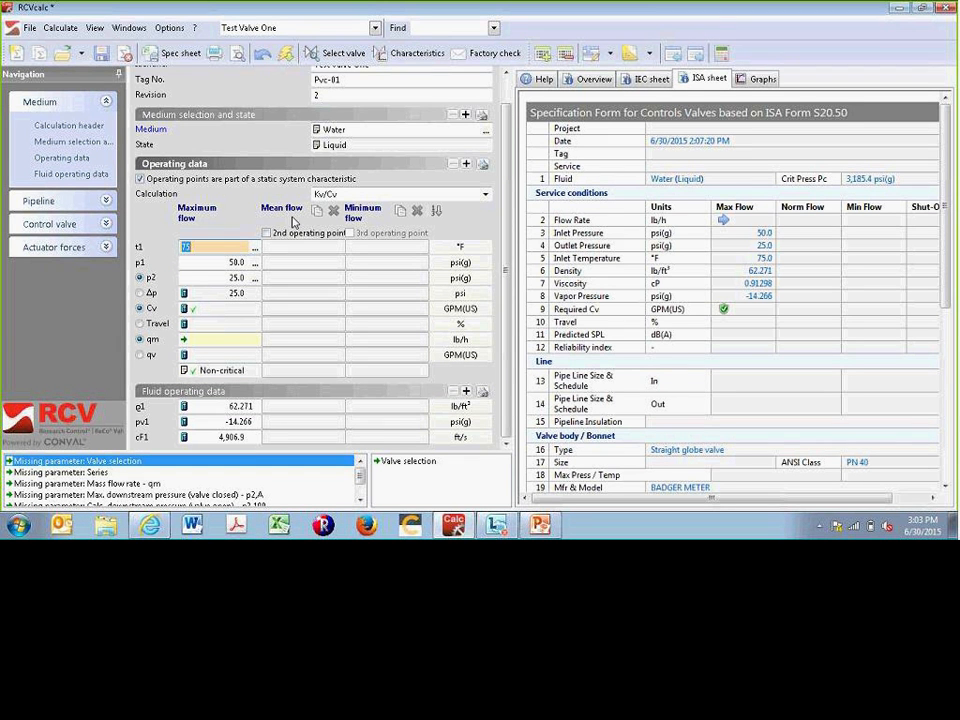
Try Δp as the maximum-flow input with 40 psi, and return to p2 as the input with 25 psi(g).
{"action": "left_click", "coordinate": [150, 292]}
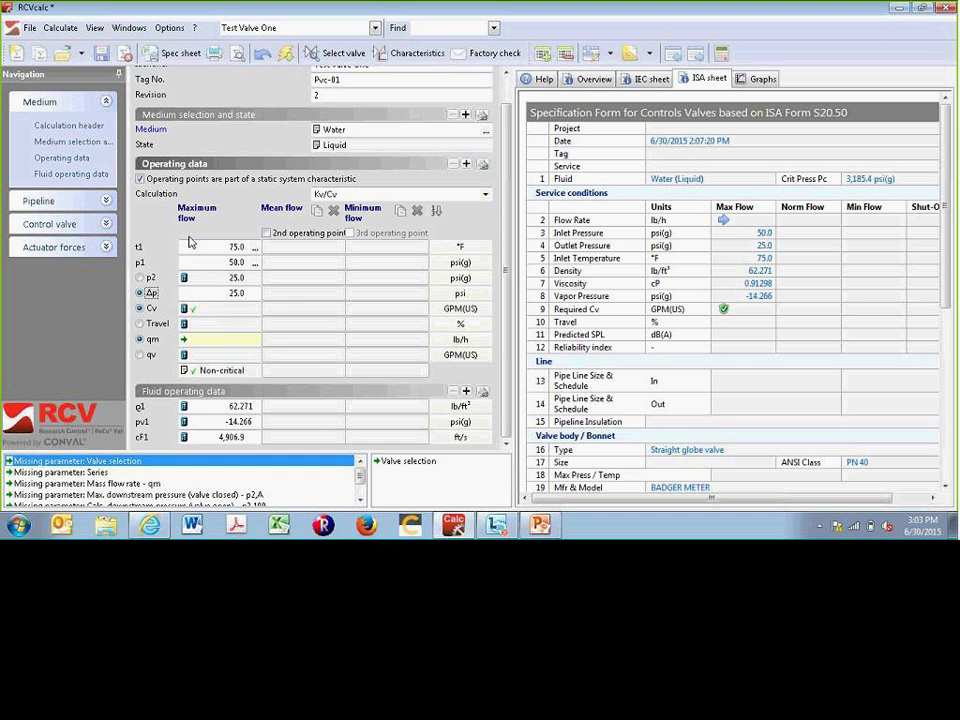
{"action": "left_click", "coordinate": [214, 294]}
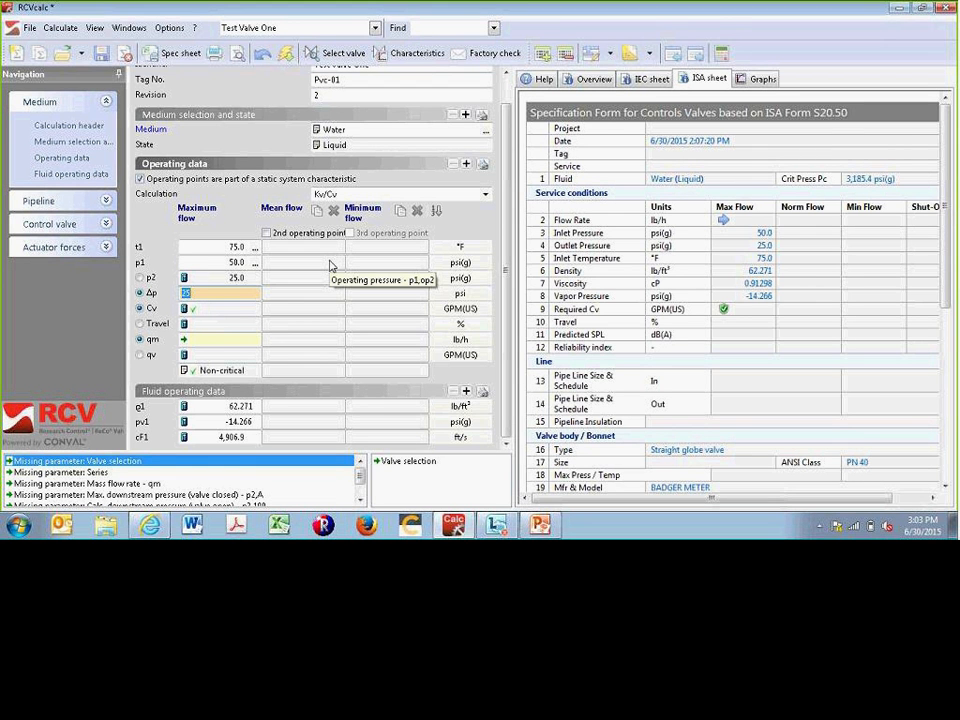
{"action": "type", "text": "40"}
{"action": "key", "text": "Return"}
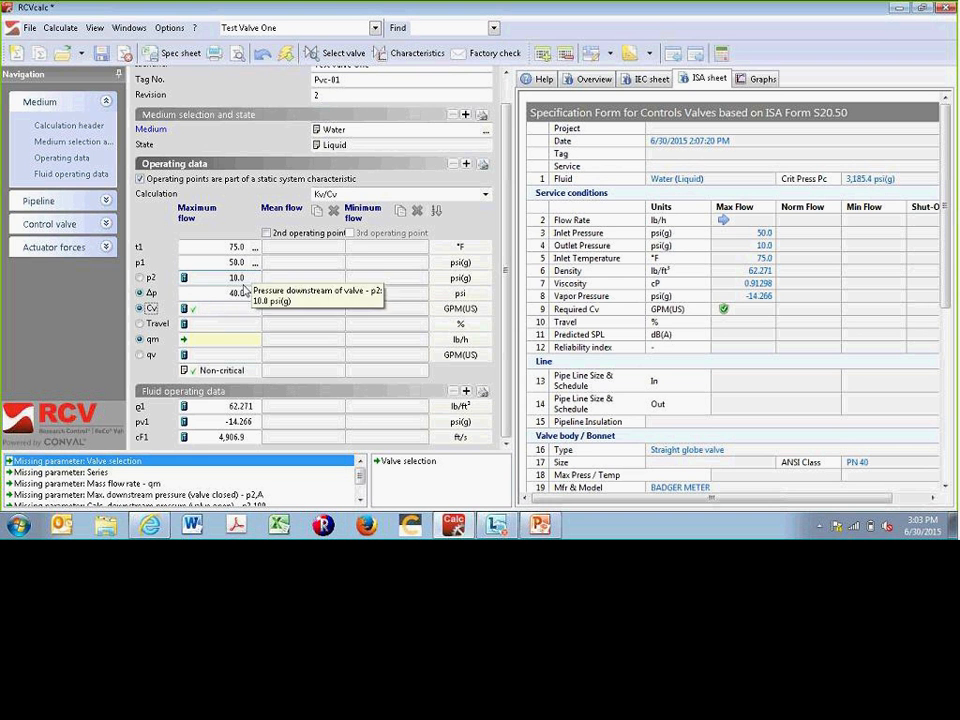
{"action": "left_click", "coordinate": [140, 277]}
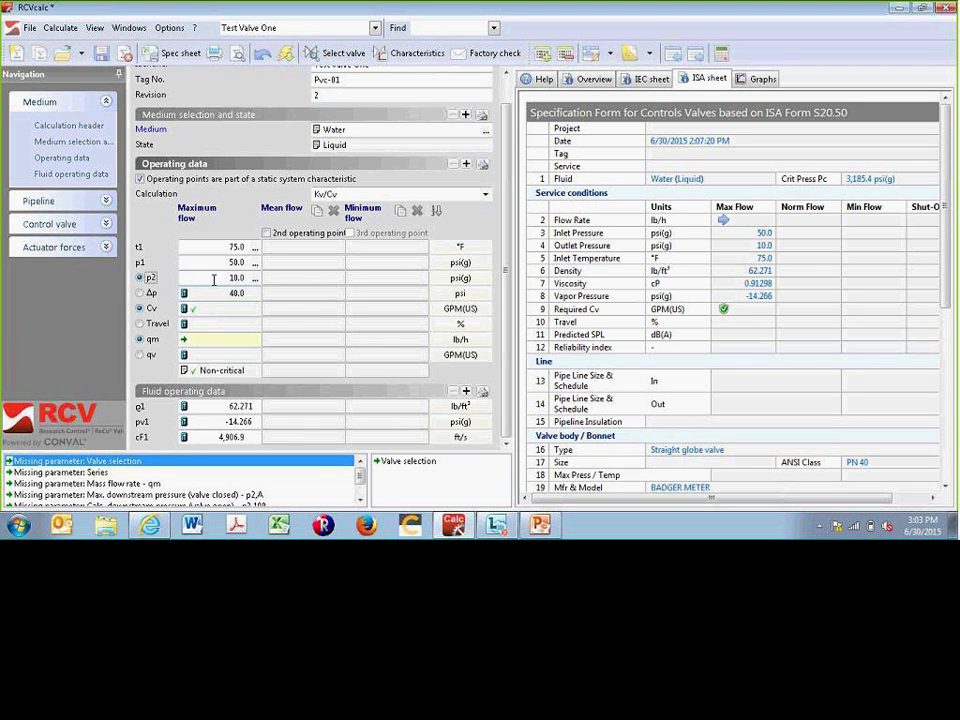
{"action": "left_click", "coordinate": [213, 279]}
{"action": "type", "text": "25"}
{"action": "key", "text": "Return"}
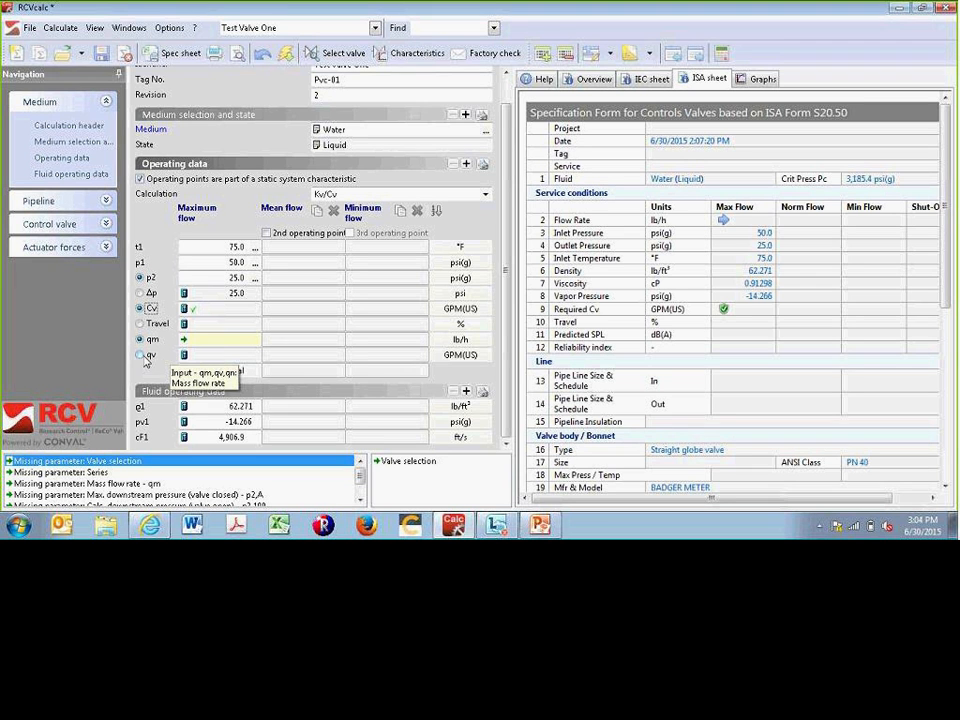
Use the volume flow rate qv as the flow input and set it to 4 GPM(US) for maximum flow.
{"action": "left_click", "coordinate": [141, 356]}
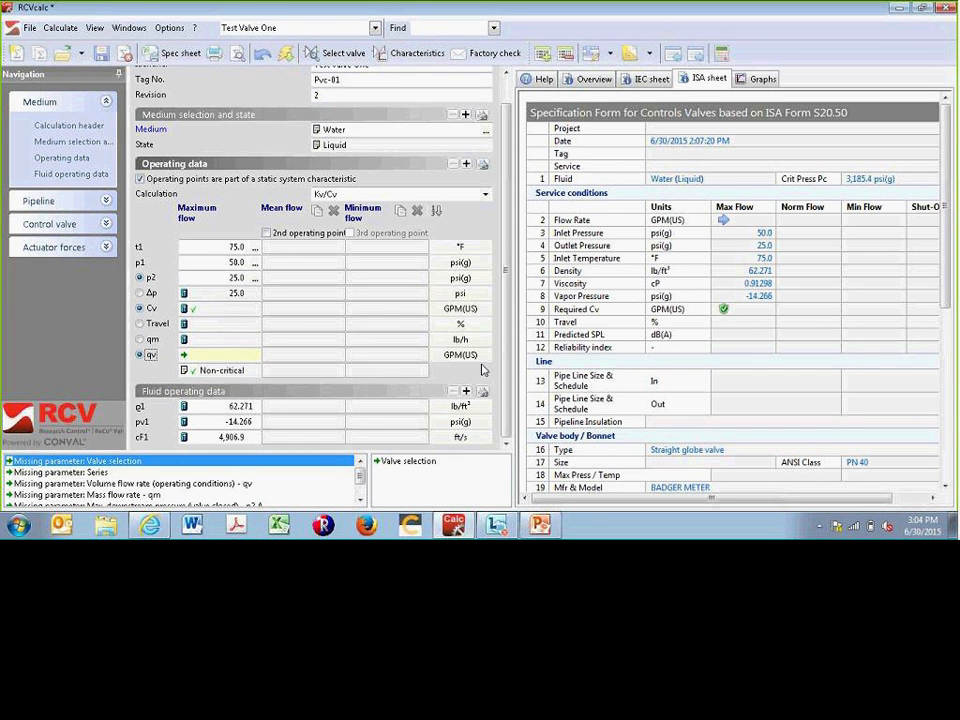
{"action": "left_click", "coordinate": [236, 355]}
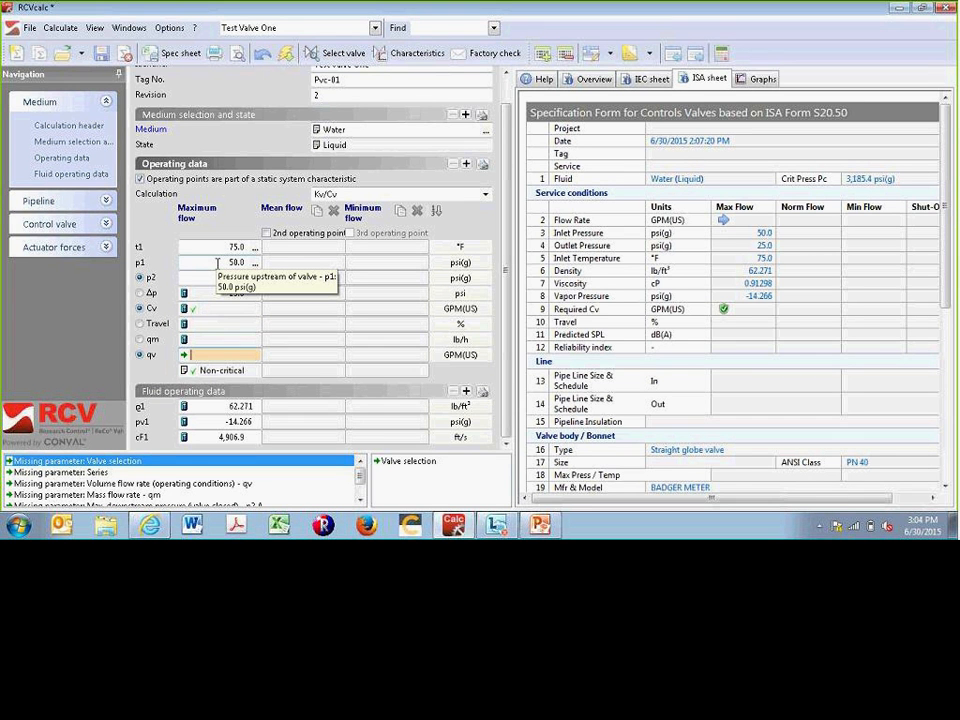
{"action": "type", "text": "4"}
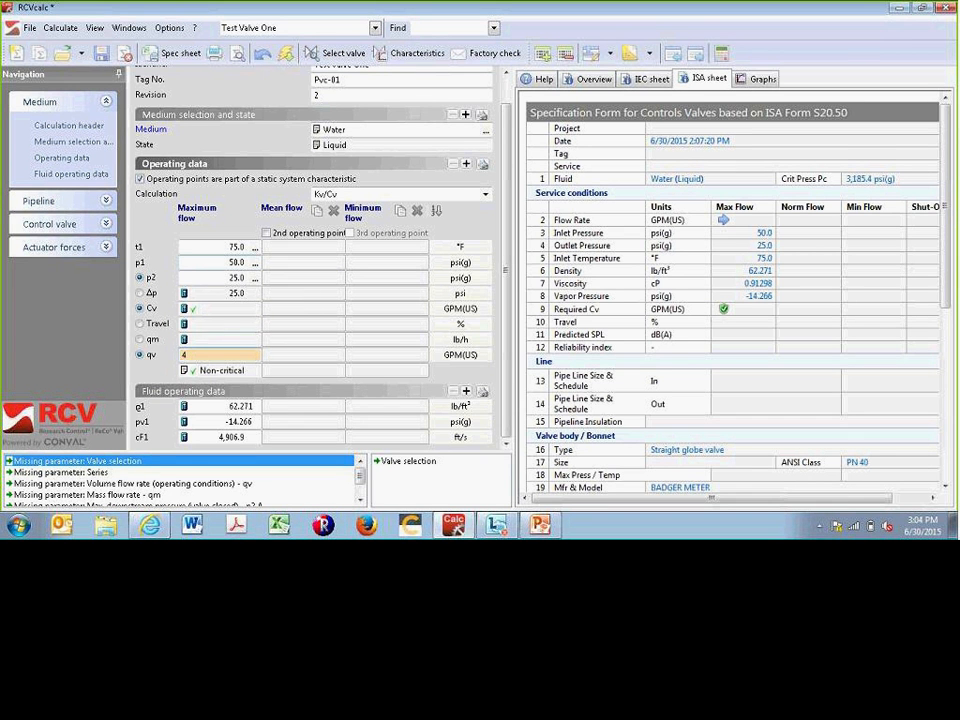
{"action": "key", "text": "Return"}
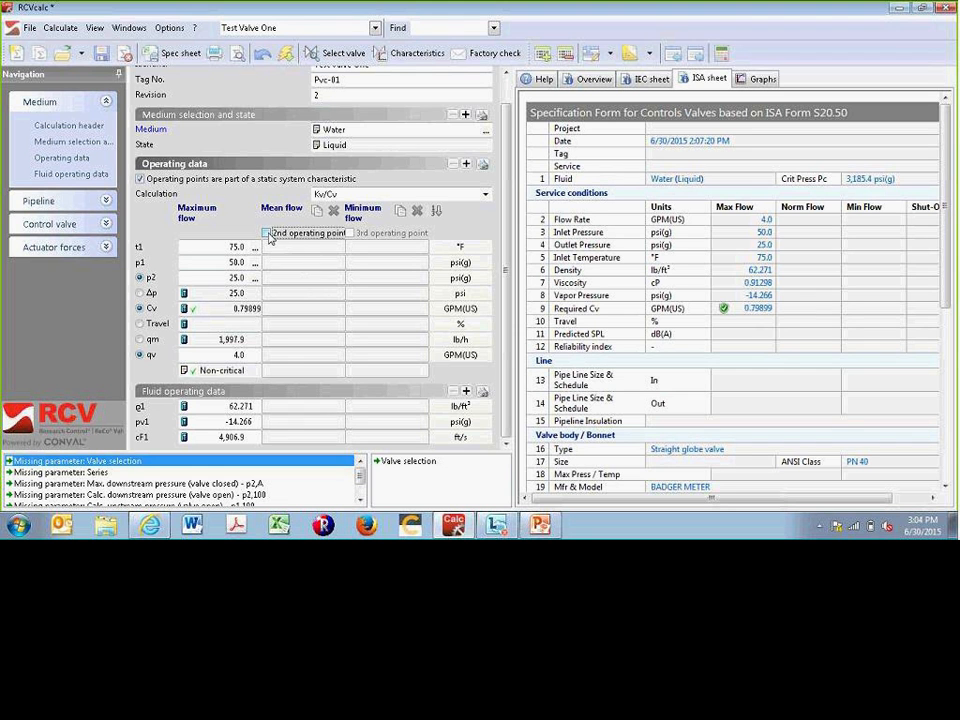
Enable the second operating point and set mean flow to t1 75 °F, p1 50 psi(g), p2 25 psi(g) and qv 2 GPM(US).
{"action": "left_click", "coordinate": [267, 234]}
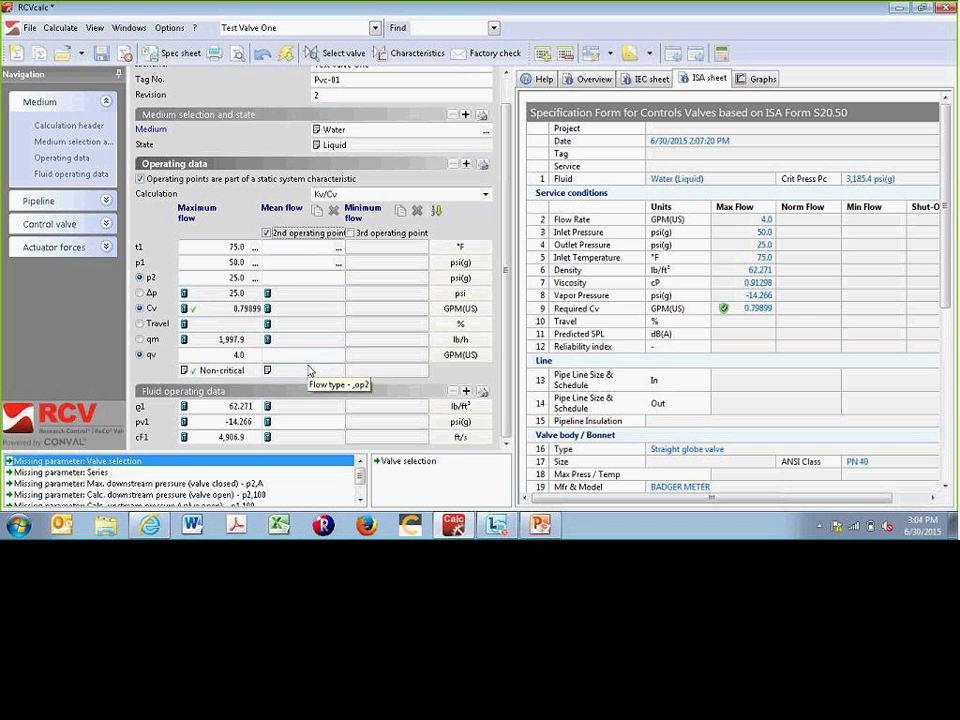
{"action": "left_click", "coordinate": [305, 247]}
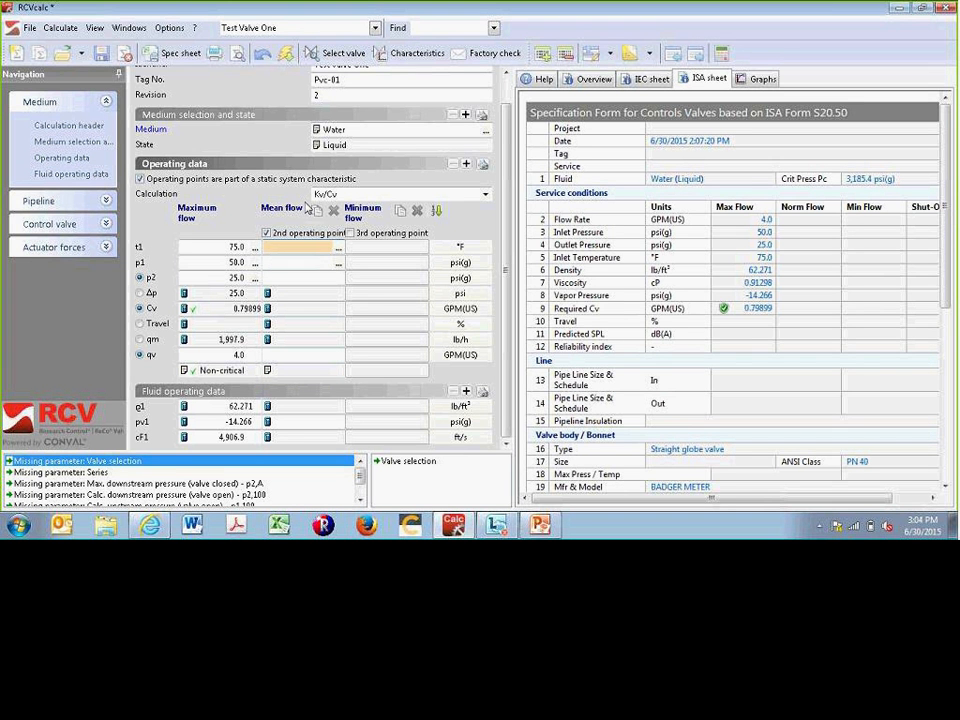
{"action": "type", "text": "75"}
{"action": "key", "text": "Return"}
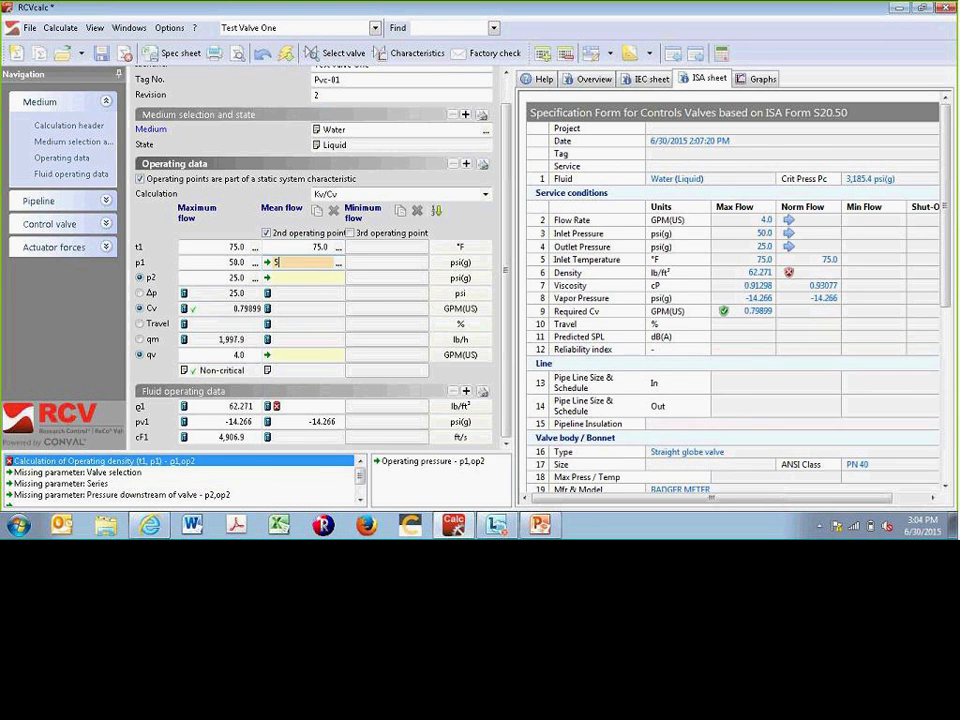
{"action": "type", "text": "50"}
{"action": "key", "text": "Return"}
{"action": "type", "text": "25"}
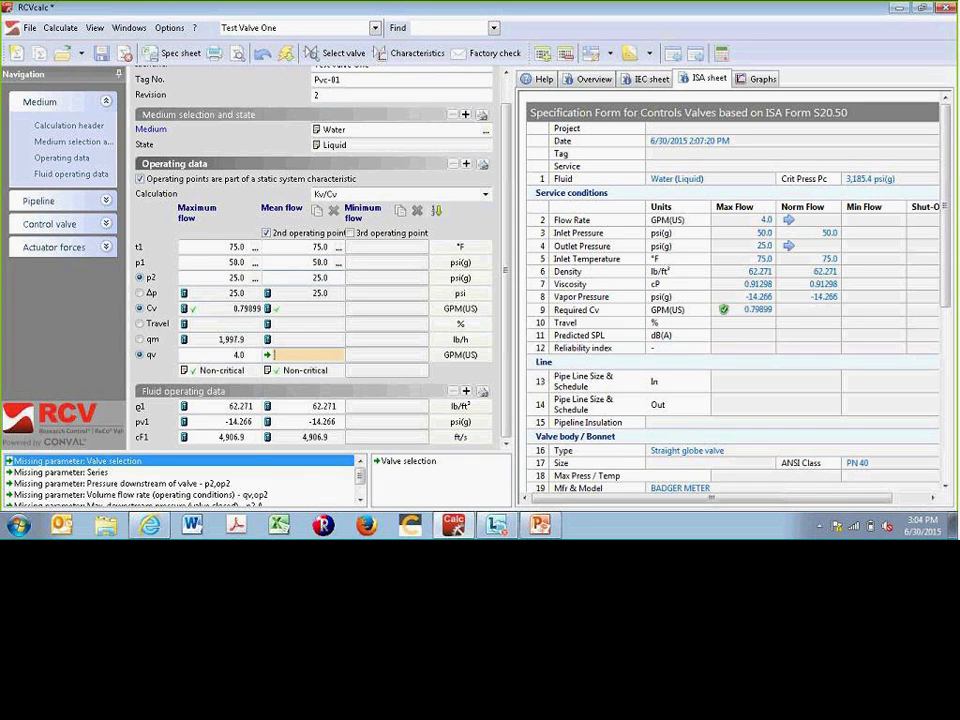
{"action": "key", "text": "Return"}
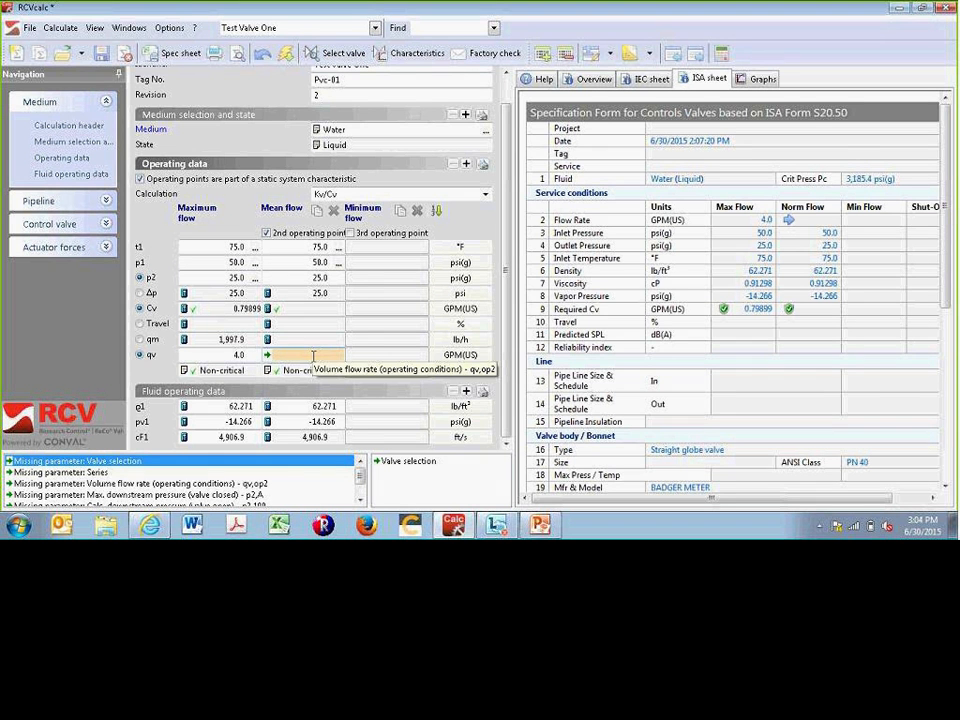
{"action": "type", "text": "2"}
{"action": "key", "text": "Return"}
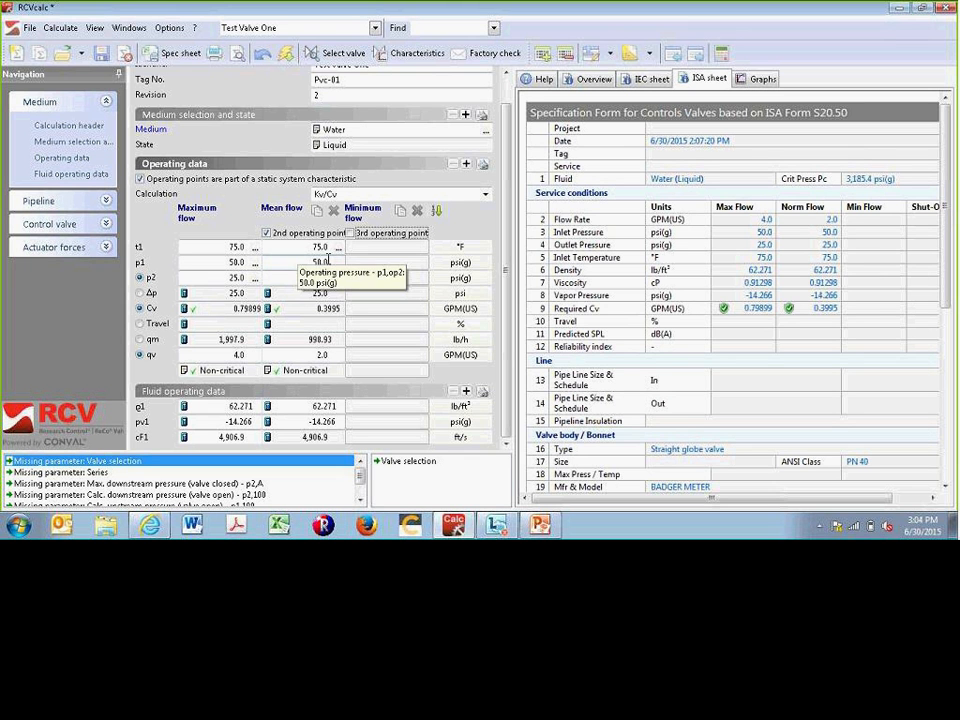
Copy the operating values into the minimum-flow point and set its volume flow rate qv to 1 GPM(US).
{"action": "left_click", "coordinate": [400, 212]}
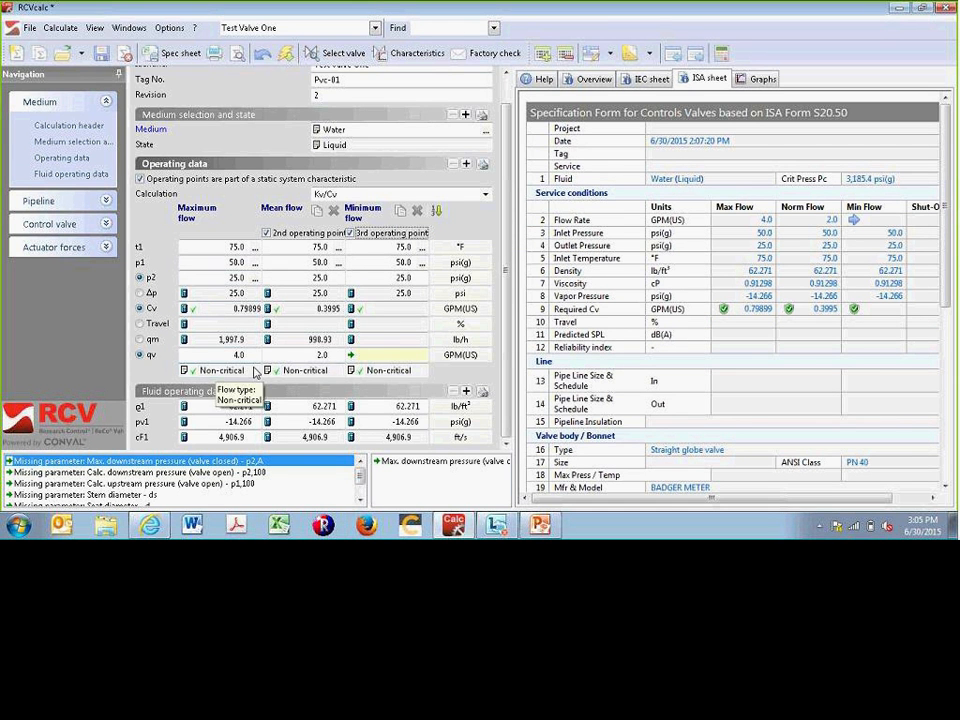
{"action": "left_click", "coordinate": [366, 355]}
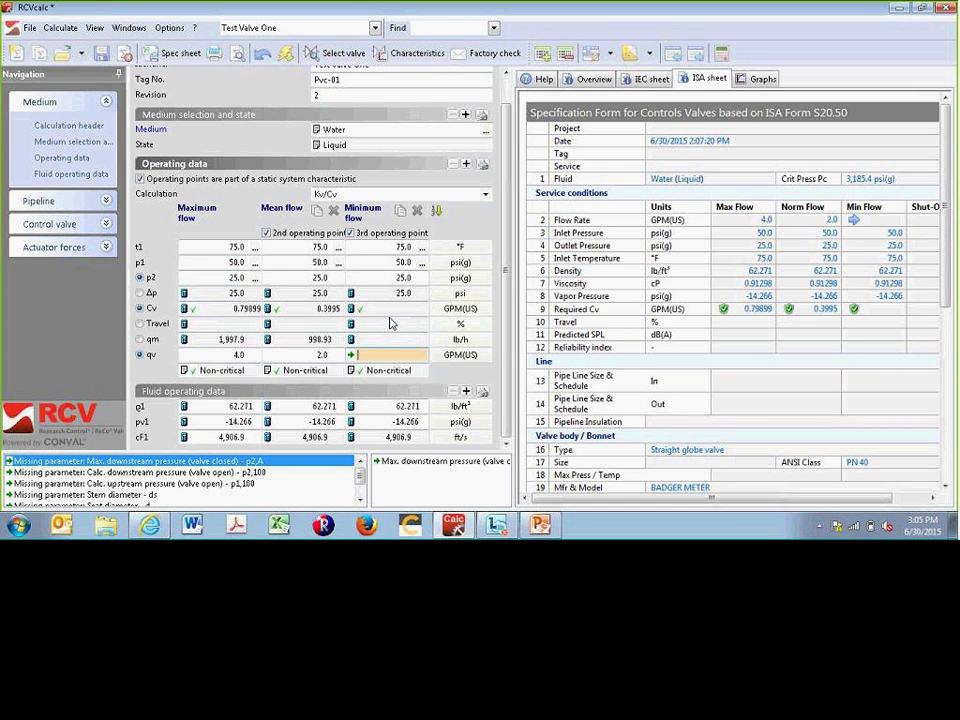
{"action": "type", "text": "1"}
{"action": "key", "text": "Tab"}
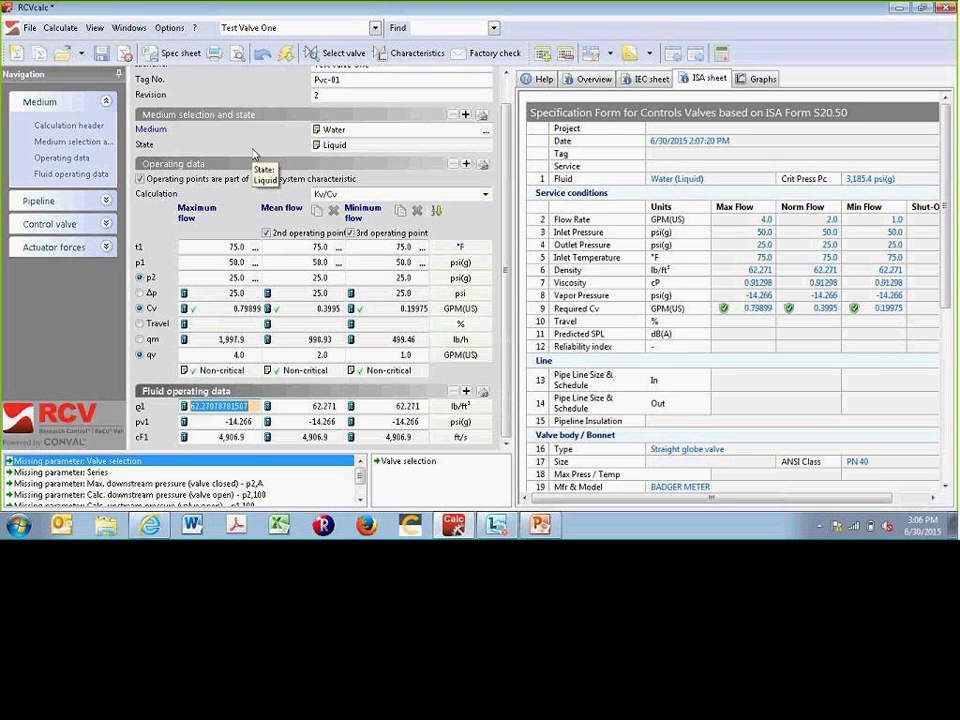
Open the control valve selection and choose the RCV series.
{"action": "left_click", "coordinate": [341, 56]}
{"action": "left_click", "coordinate": [340, 57]}
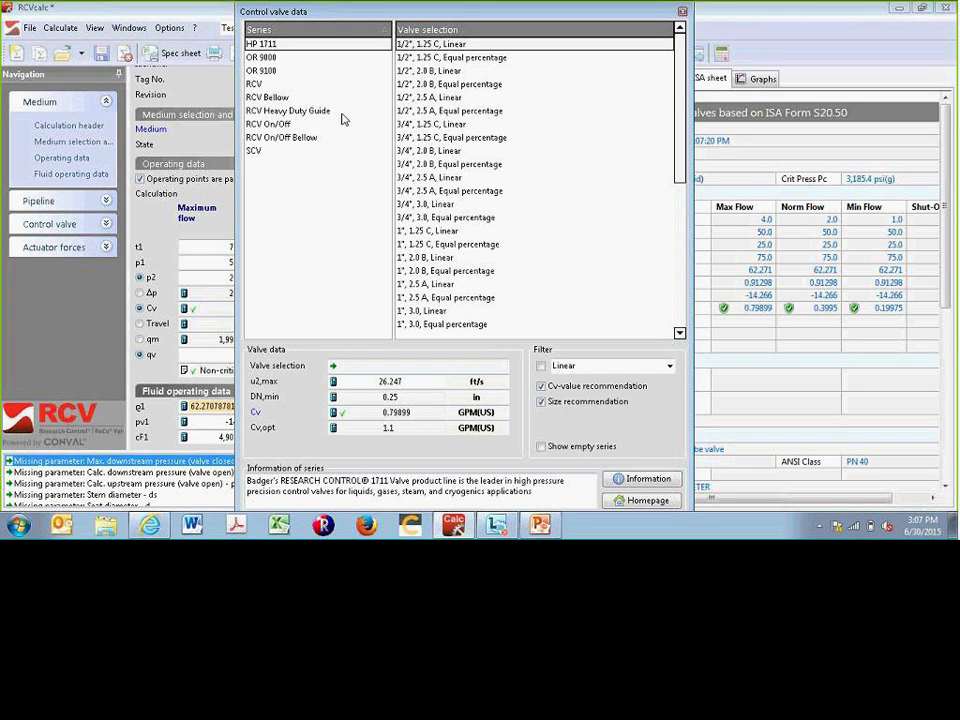
{"action": "left_click", "coordinate": [267, 86]}
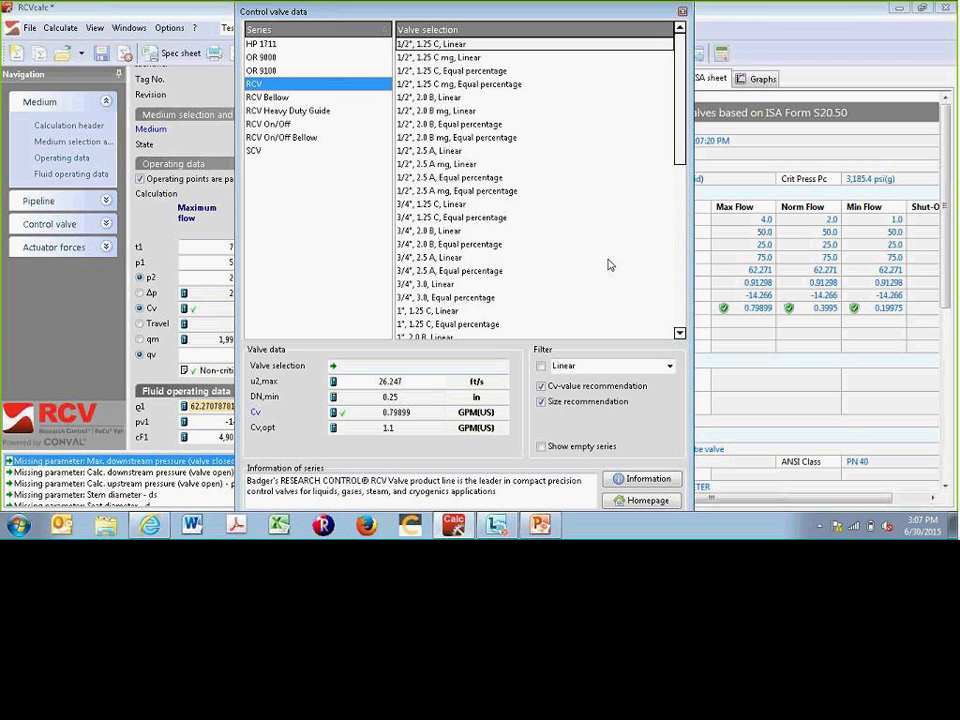
Browse the RCV valve list with and without the Cv-value and size recommendation filters, leaving both filters on.
{"action": "left_click", "coordinate": [672, 150]}
{"action": "left_click_drag", "start_coordinate": [678, 267], "coordinate": [678, 307]}
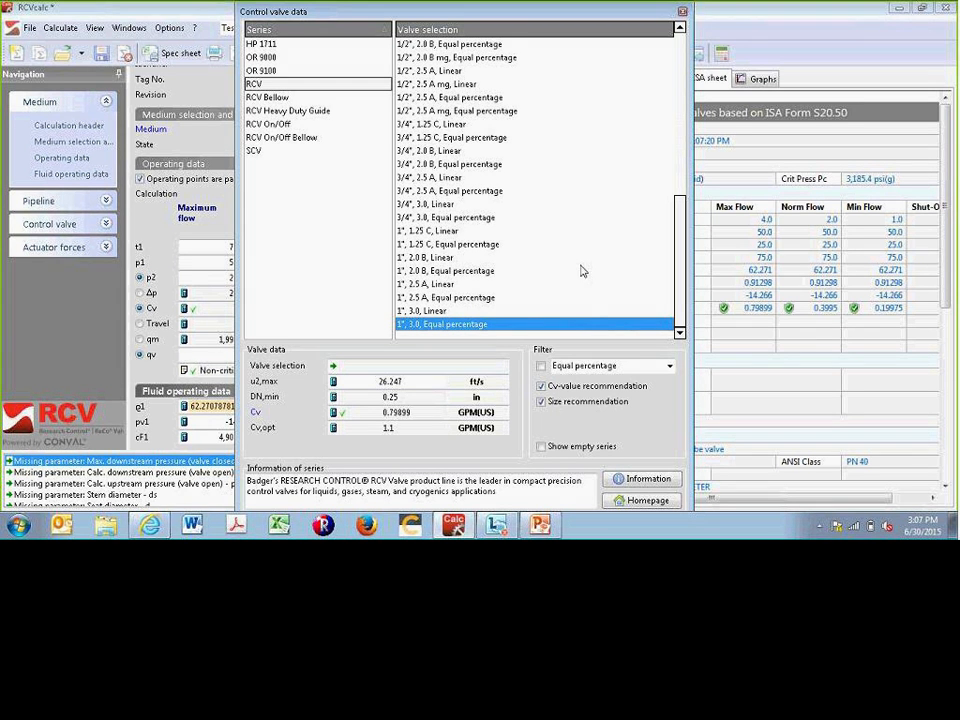
{"action": "left_click", "coordinate": [543, 387]}
{"action": "left_click", "coordinate": [542, 402]}
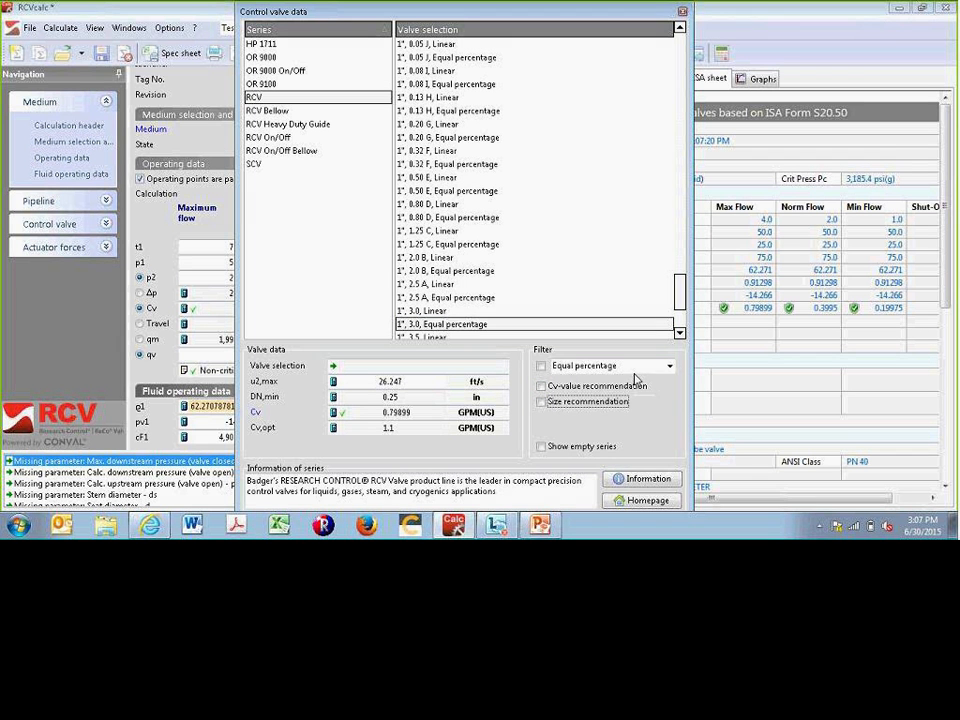
{"action": "left_click_drag", "start_coordinate": [681, 293], "coordinate": [682, 327]}
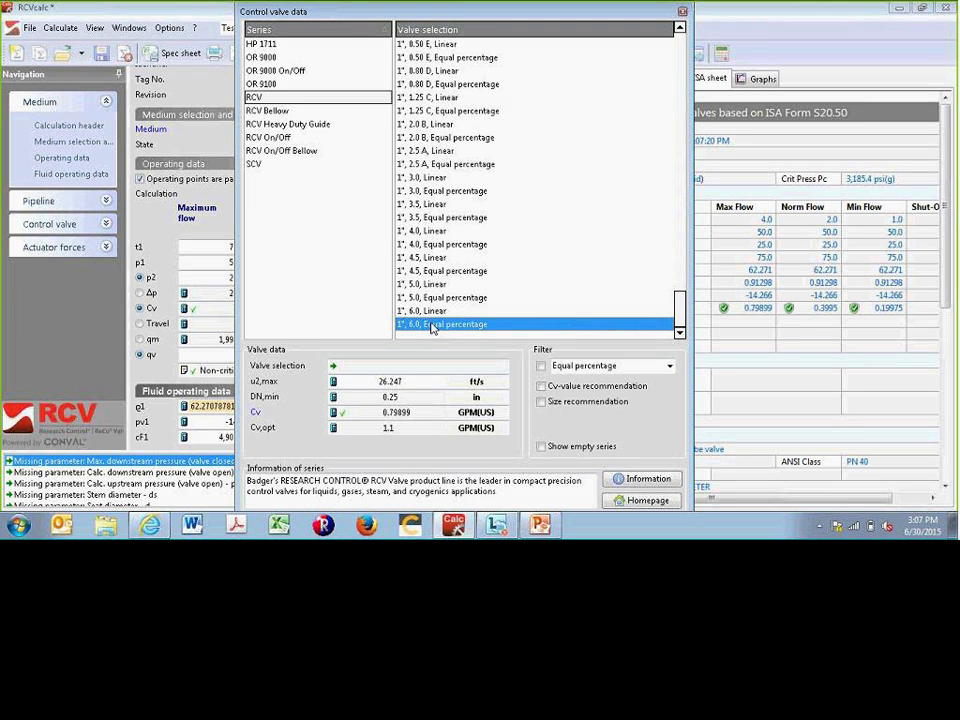
{"action": "left_click_drag", "start_coordinate": [682, 317], "coordinate": [697, 36]}
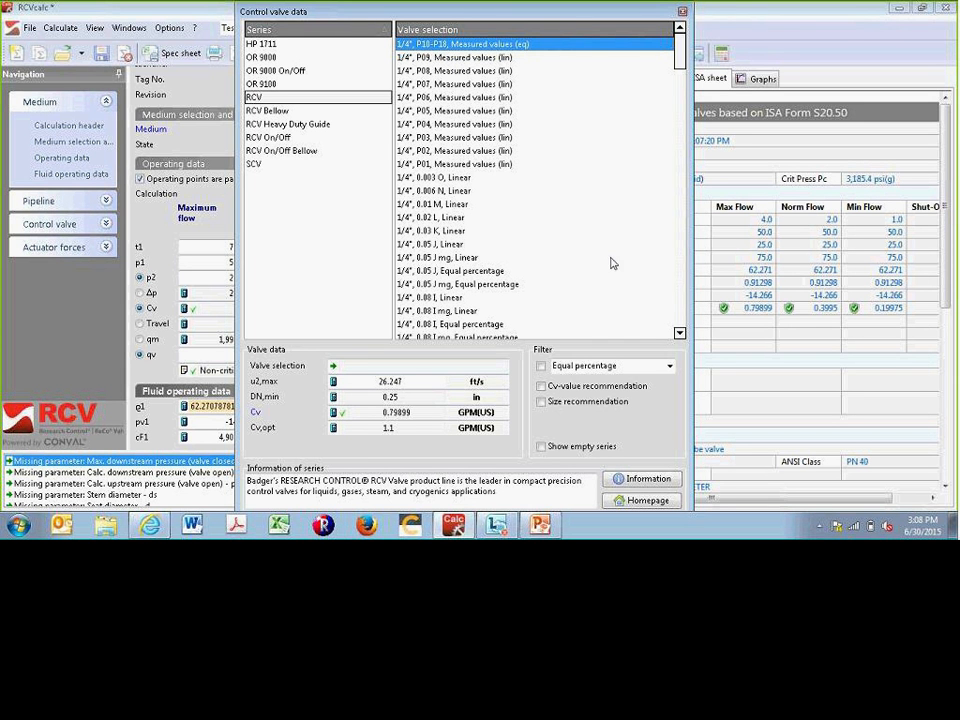
{"action": "left_click", "coordinate": [541, 386]}
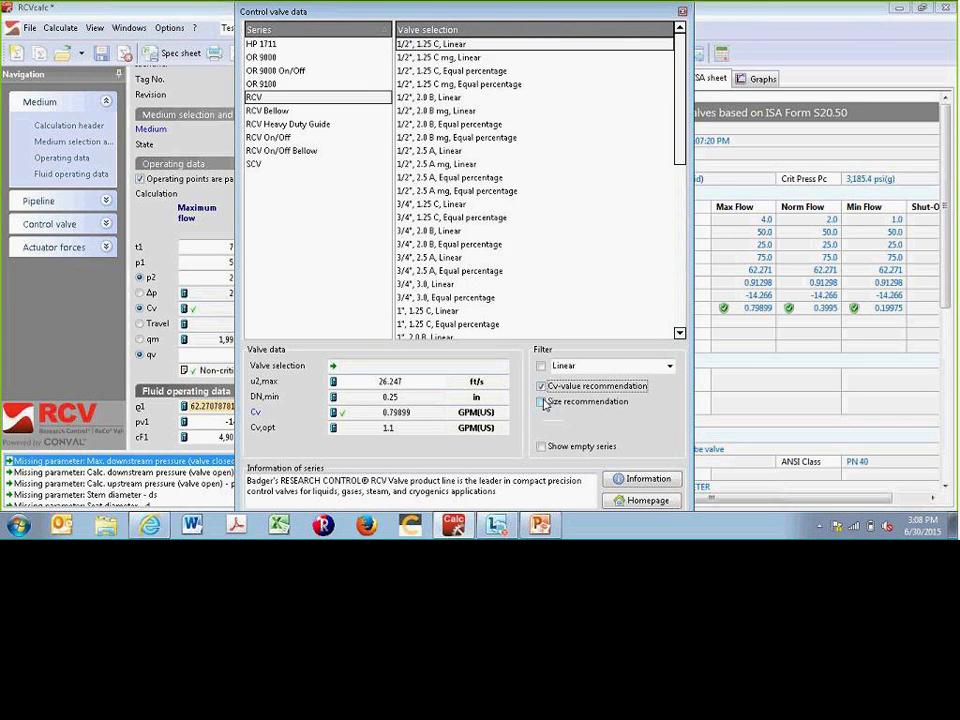
{"action": "left_click", "coordinate": [541, 402]}
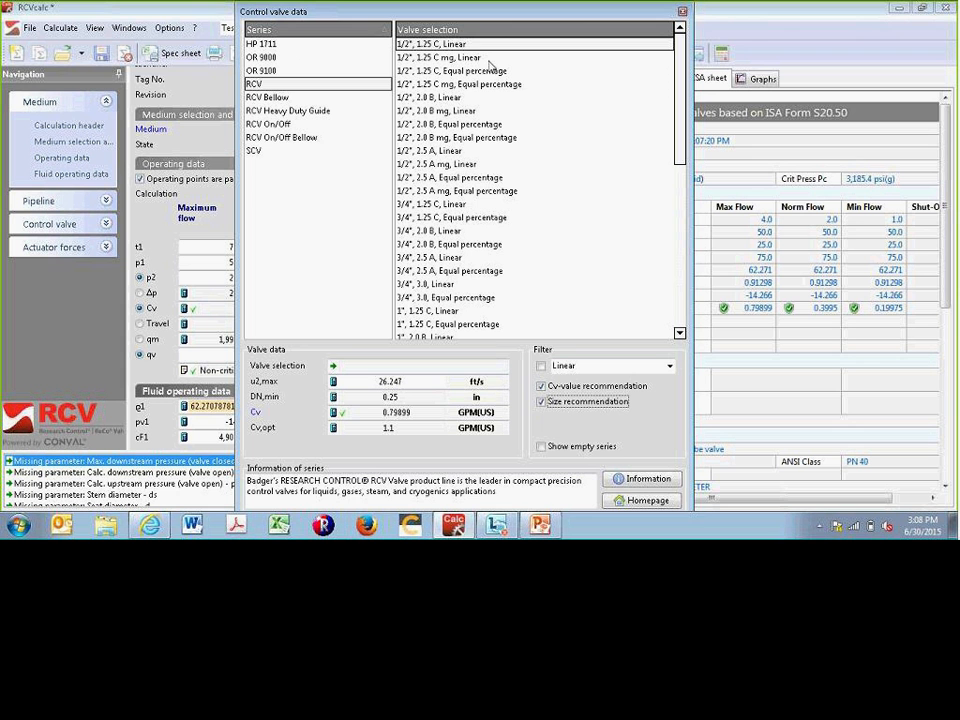
Try the RCV 1/2", 1.25 C, Linear valve and check its travel at maximum flow.
{"action": "left_click", "coordinate": [455, 44]}
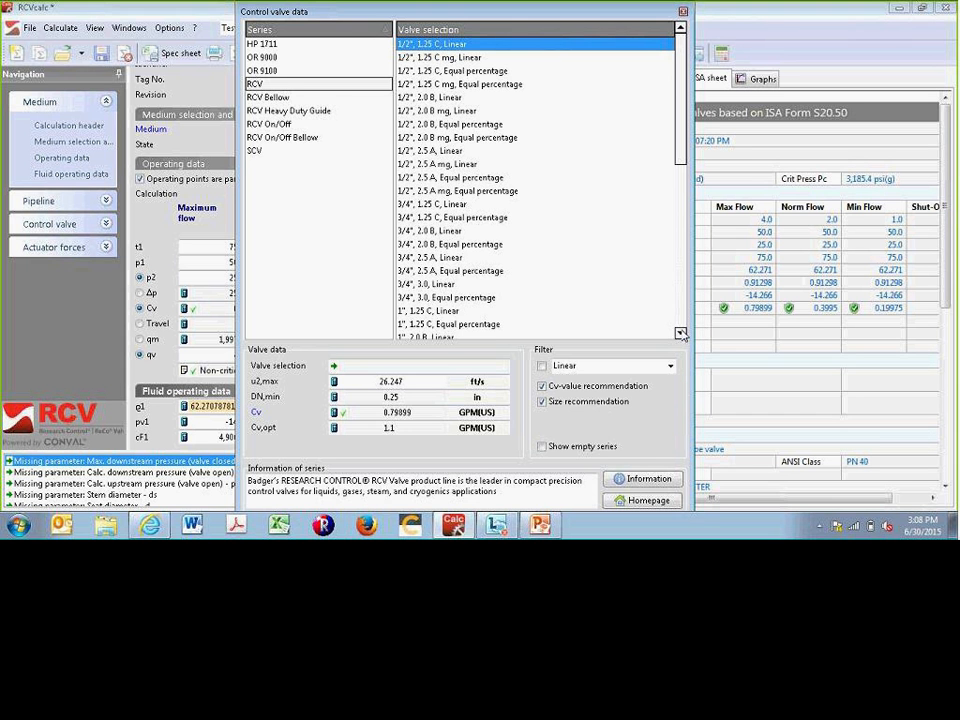
{"action": "double_click", "coordinate": [465, 47]}
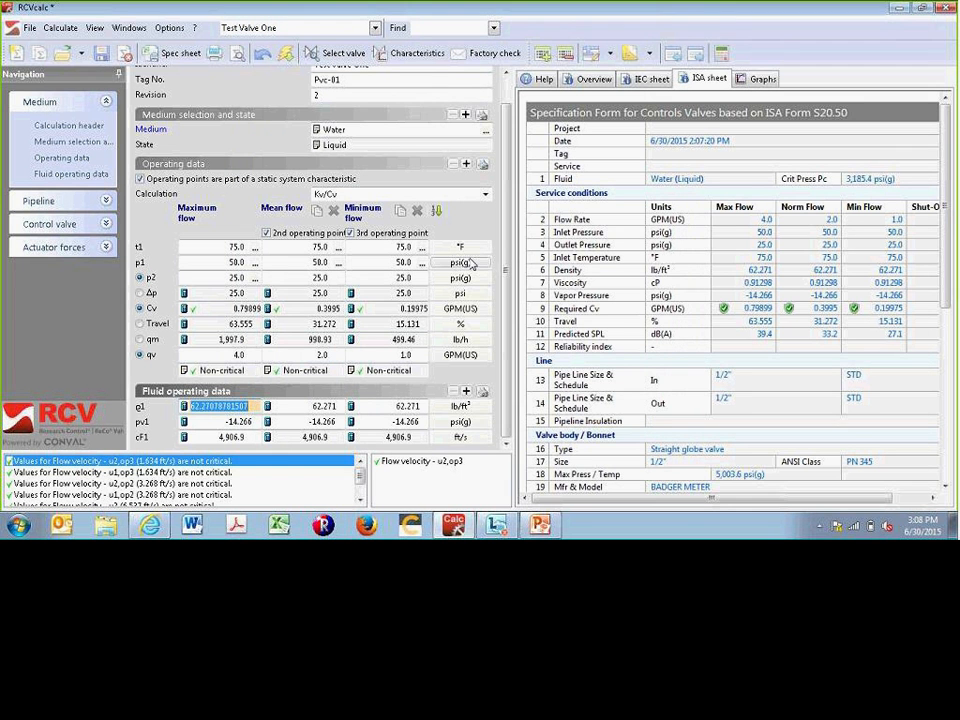
{"action": "left_click", "coordinate": [212, 323]}
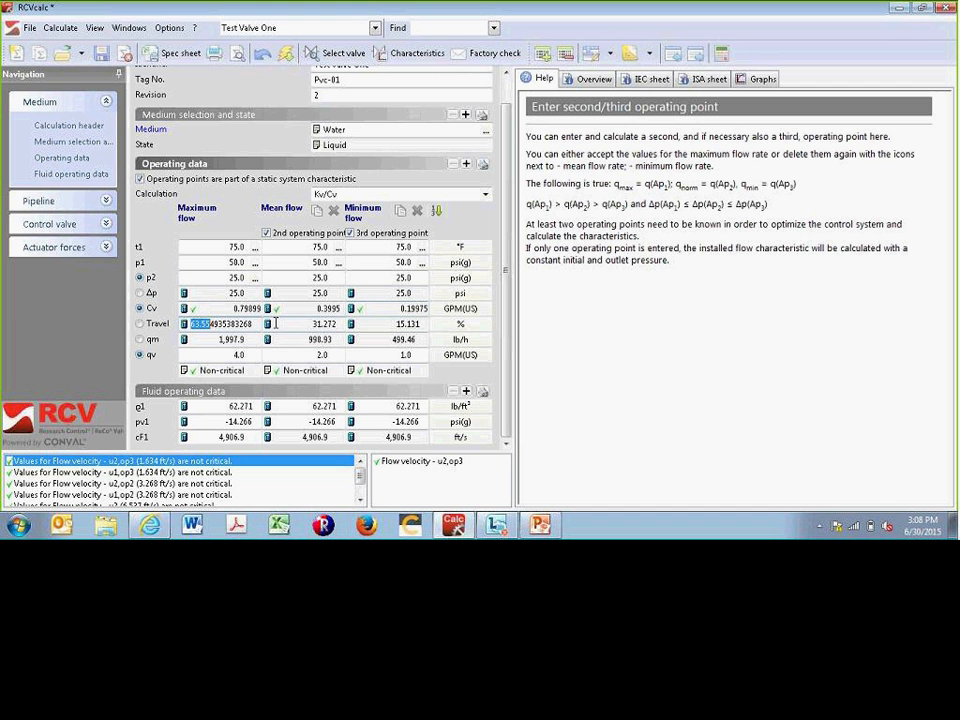
{"action": "left_click", "coordinate": [221, 324]}
Change the selected valve to RCV 1/2", 2.0 B, Equal percentage and display its characteristic curve.
{"action": "left_click", "coordinate": [349, 60]}
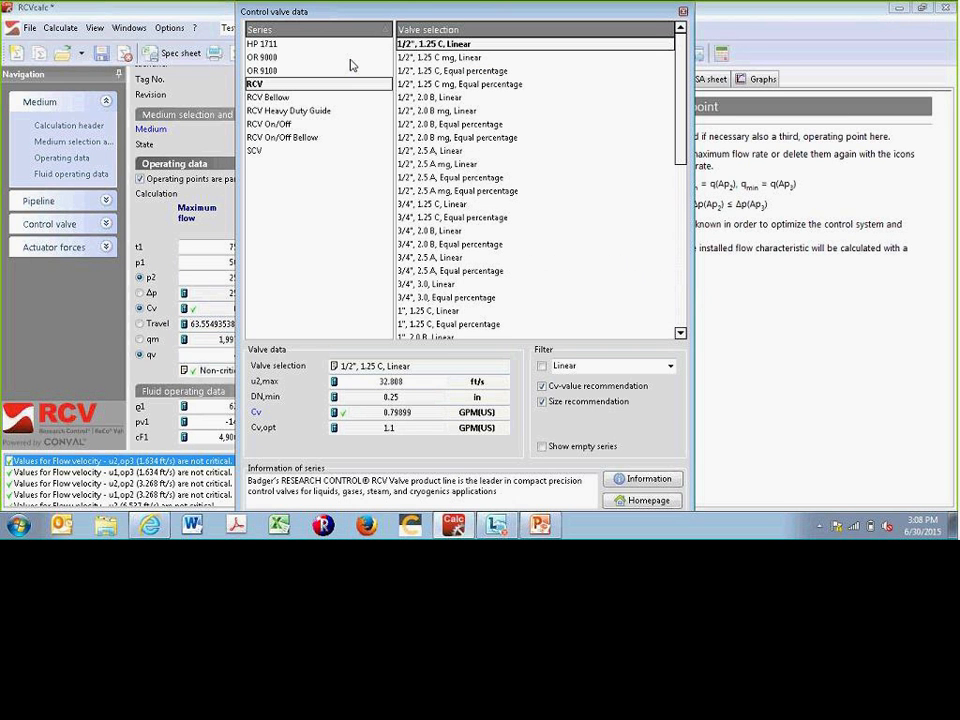
{"action": "double_click", "coordinate": [476, 124]}
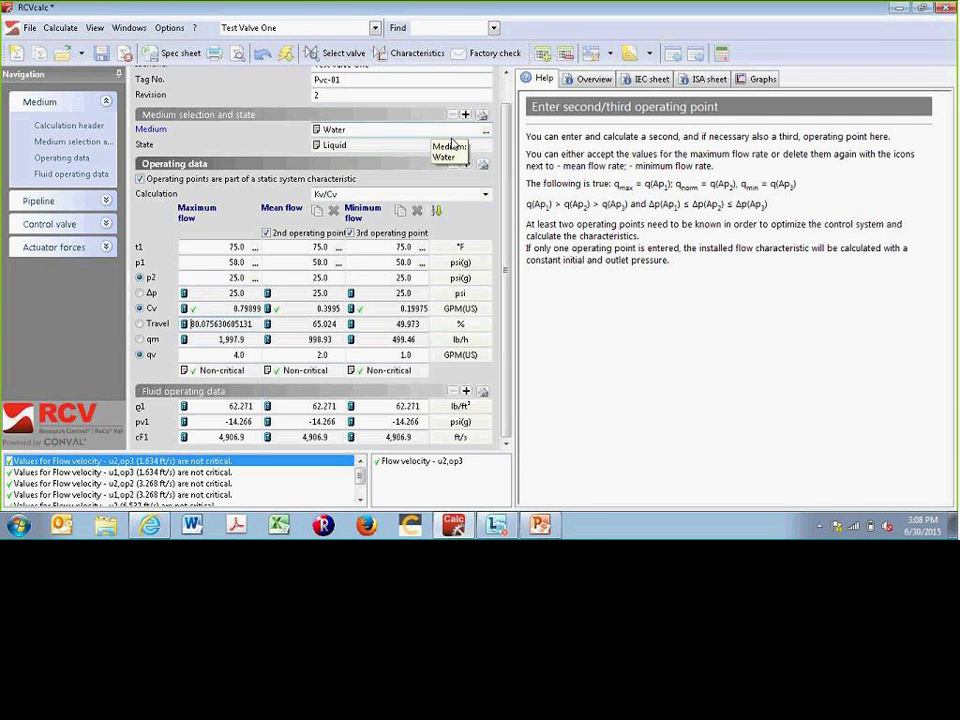
{"action": "left_click", "coordinate": [415, 53]}
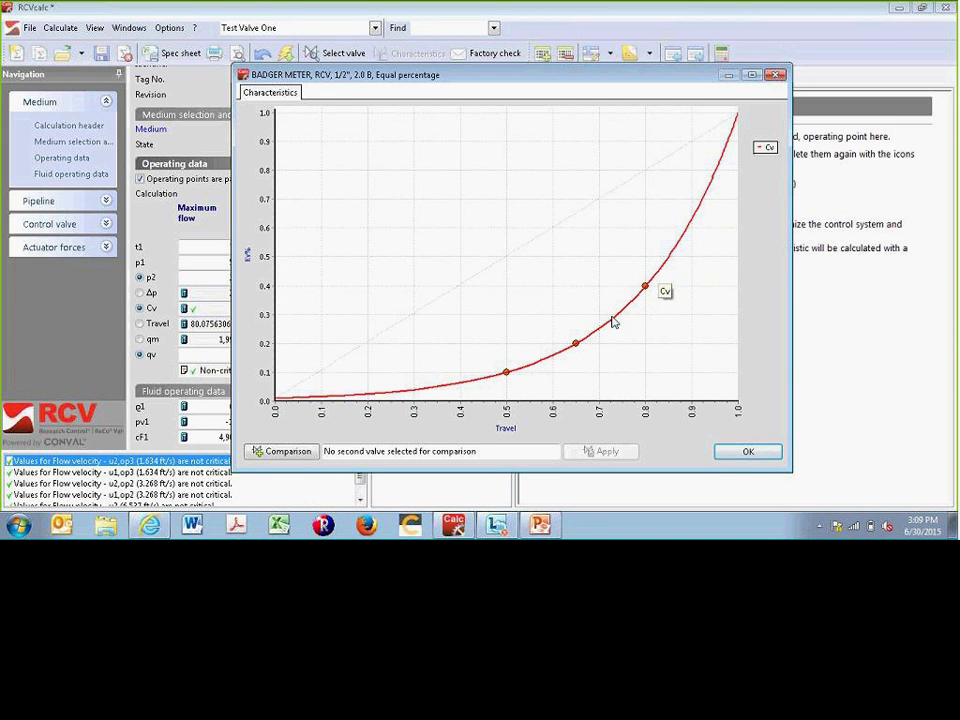
Compare the selected valve's characteristic with the RCV 1/2", 2.5 A, Equal percentage valve.
{"action": "left_click", "coordinate": [280, 453]}
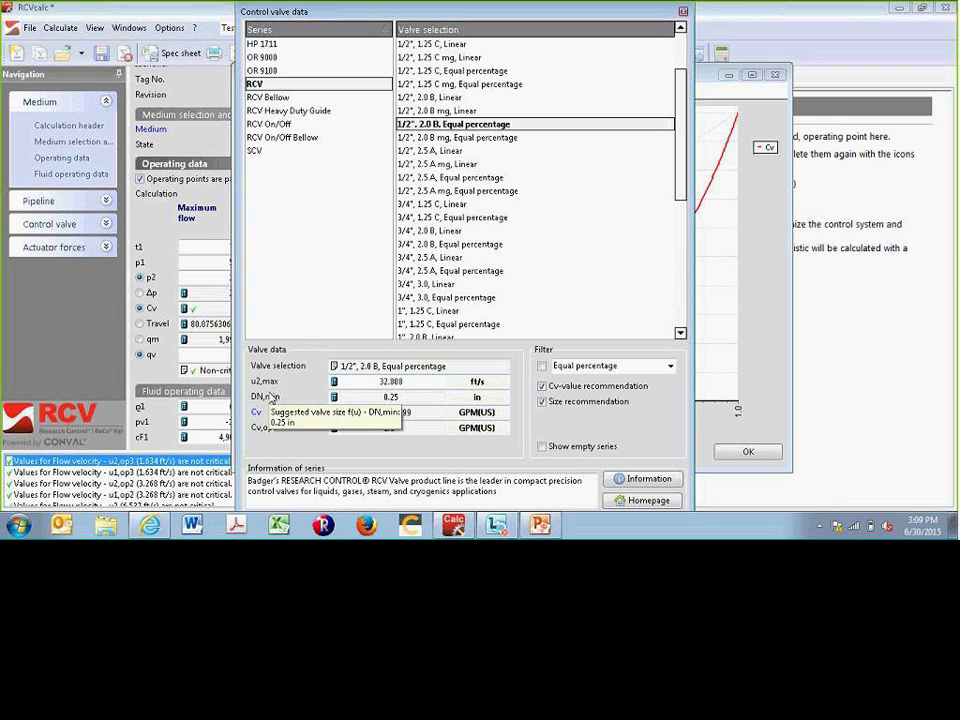
{"action": "left_click", "coordinate": [463, 178]}
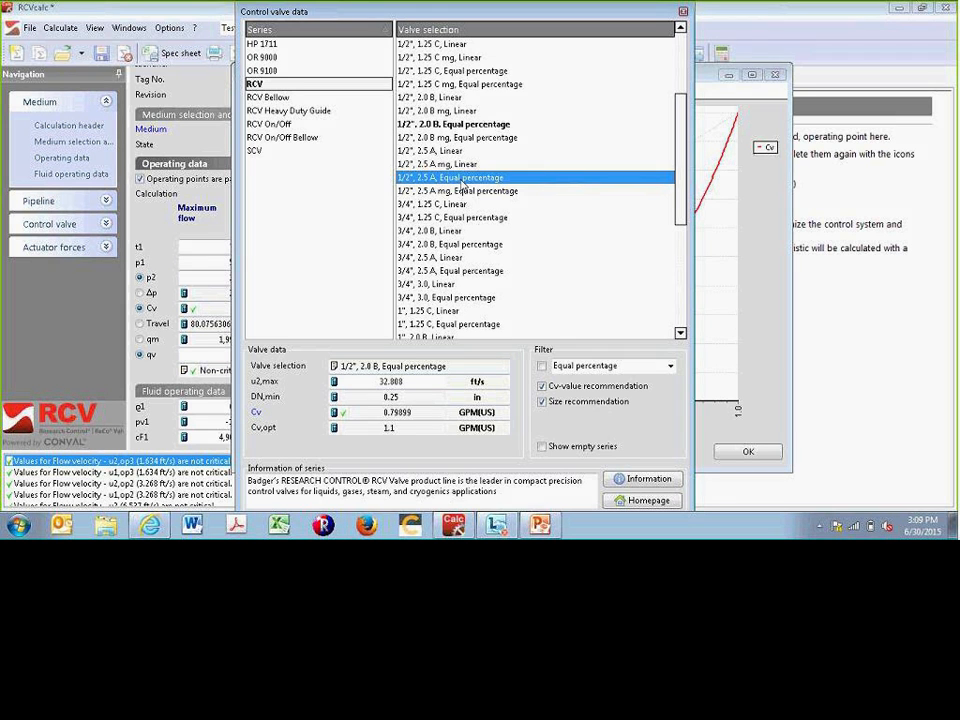
{"action": "double_click", "coordinate": [458, 177]}
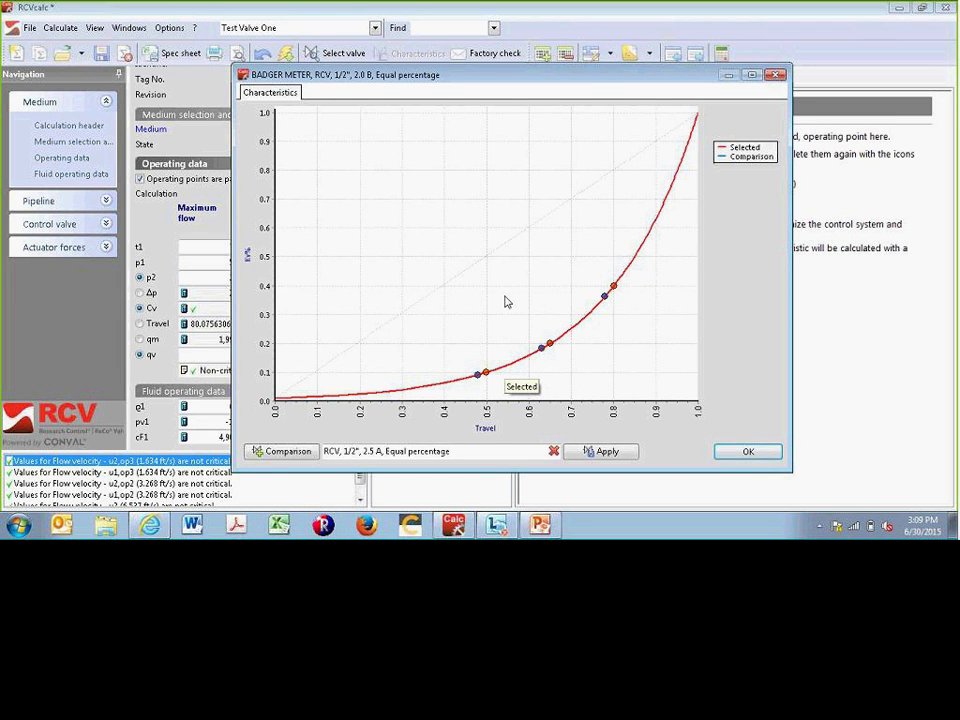
Compare the characteristic with the RCV 1", 3.0, Equal percentage valve and apply that valve as the selection.
{"action": "left_click", "coordinate": [305, 453]}
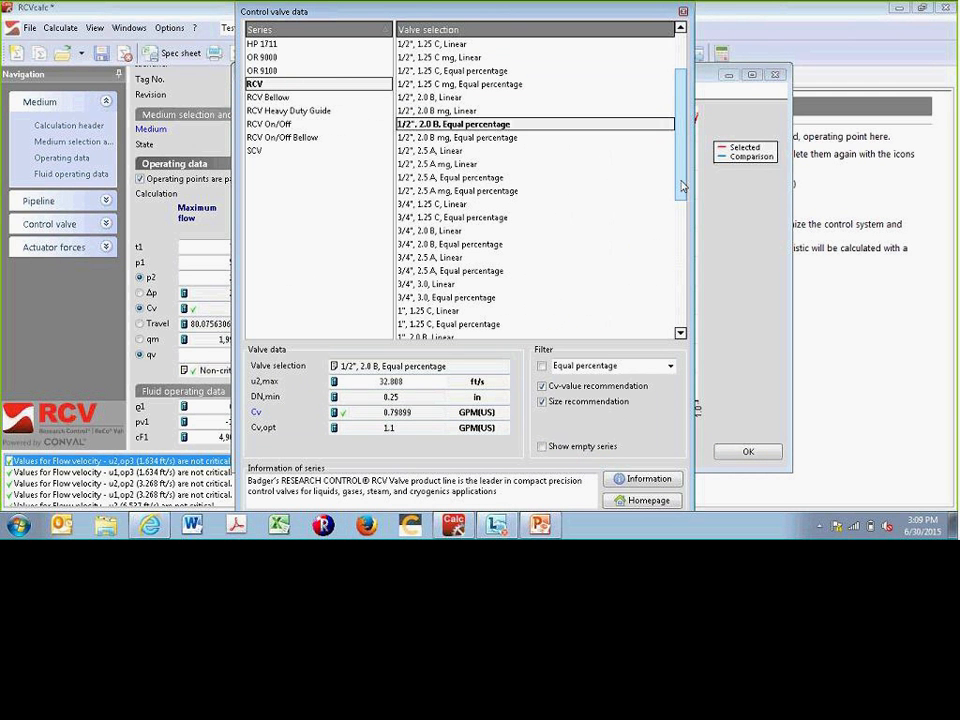
{"action": "left_click_drag", "start_coordinate": [682, 182], "coordinate": [683, 198]}
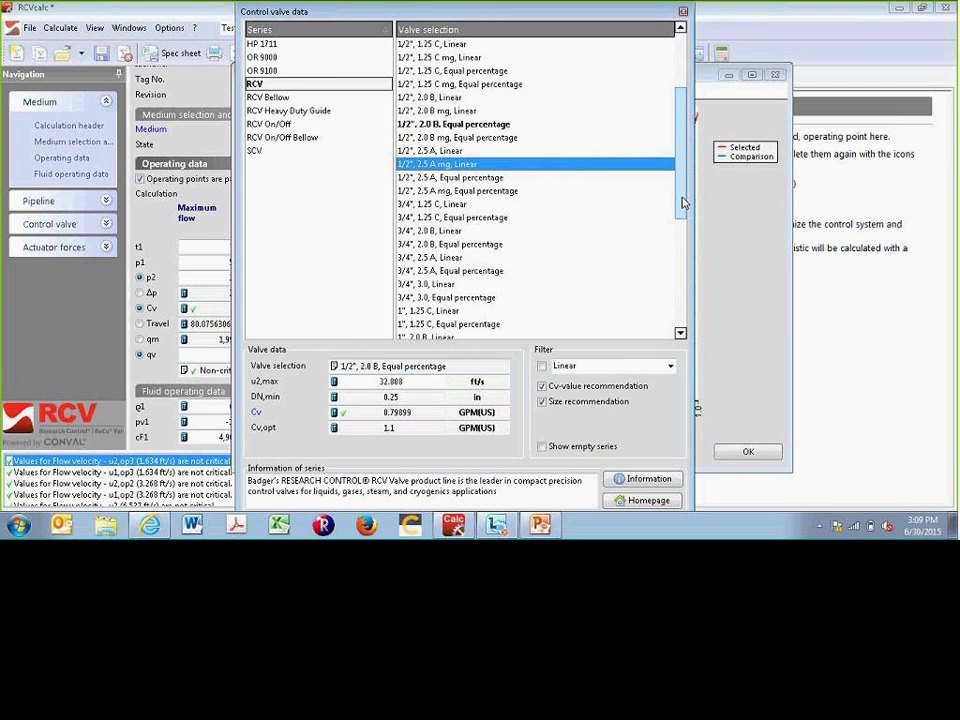
{"action": "left_click", "coordinate": [560, 270]}
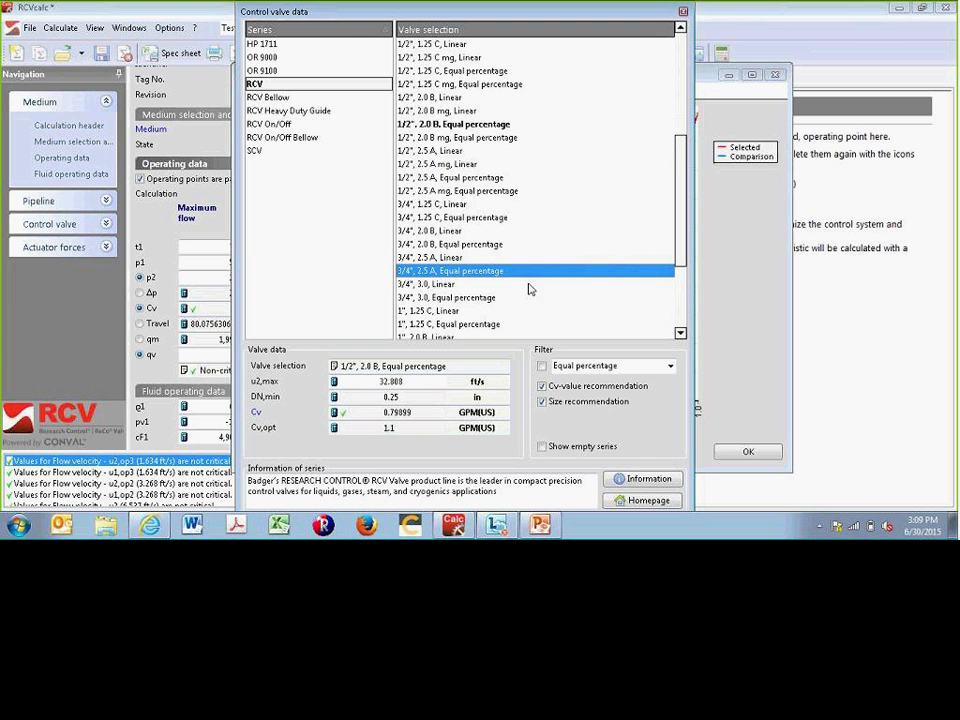
{"action": "left_click_drag", "start_coordinate": [679, 243], "coordinate": [679, 308]}
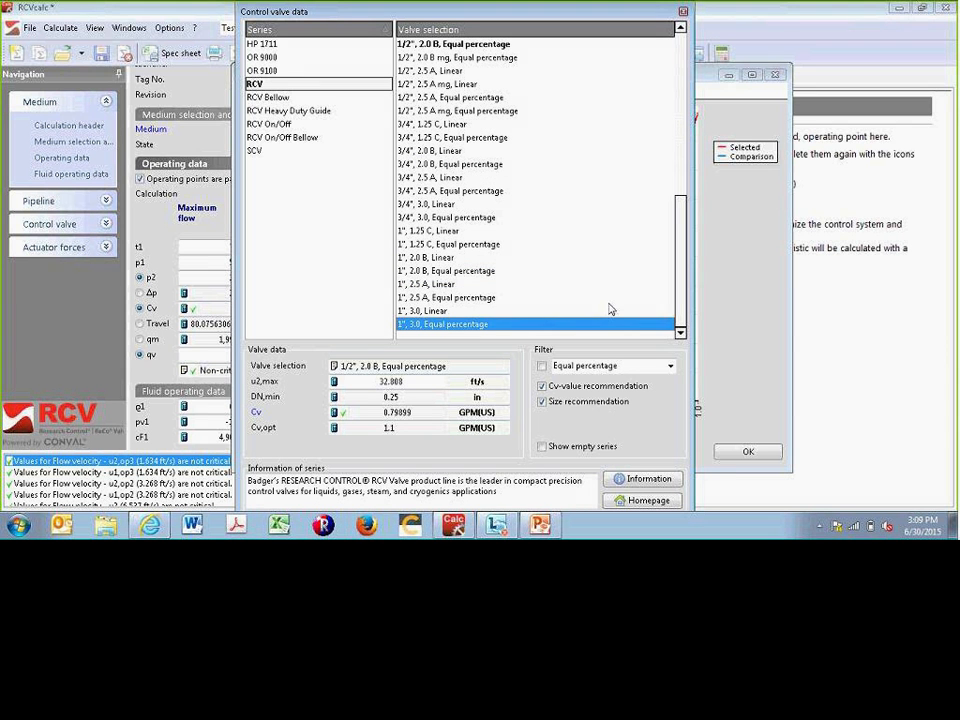
{"action": "double_click", "coordinate": [460, 324]}
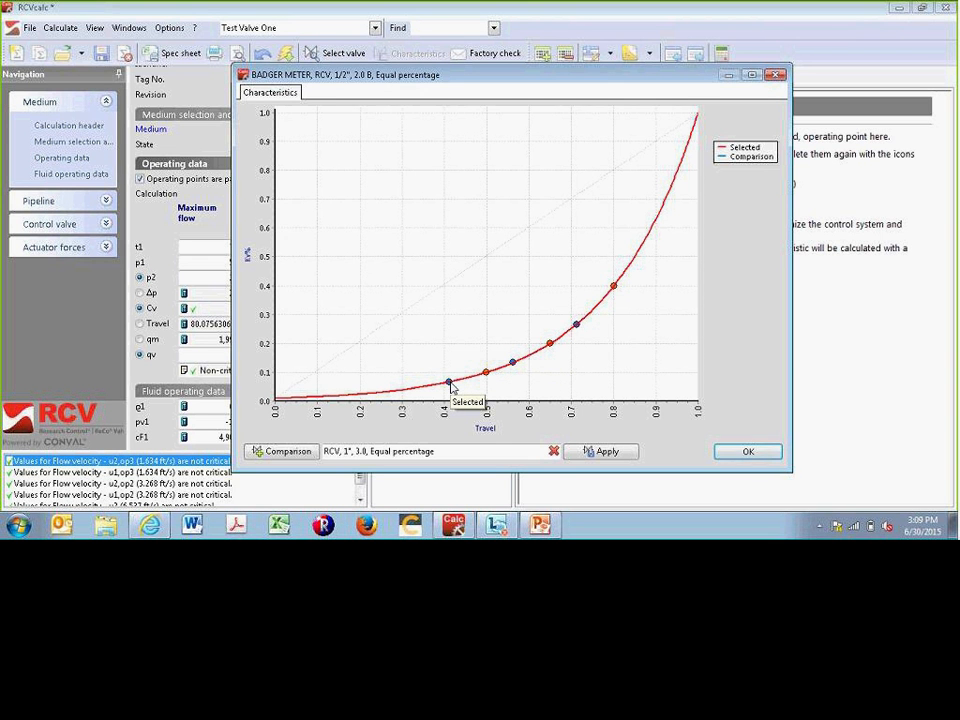
{"action": "left_click", "coordinate": [606, 453]}
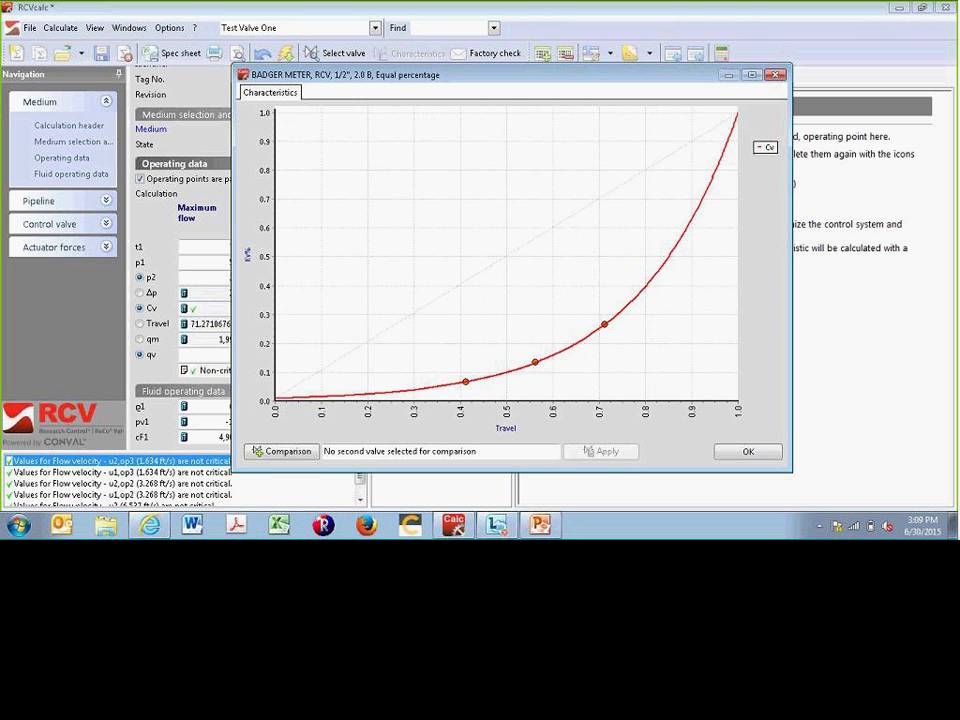
{"action": "left_click", "coordinate": [745, 452]}
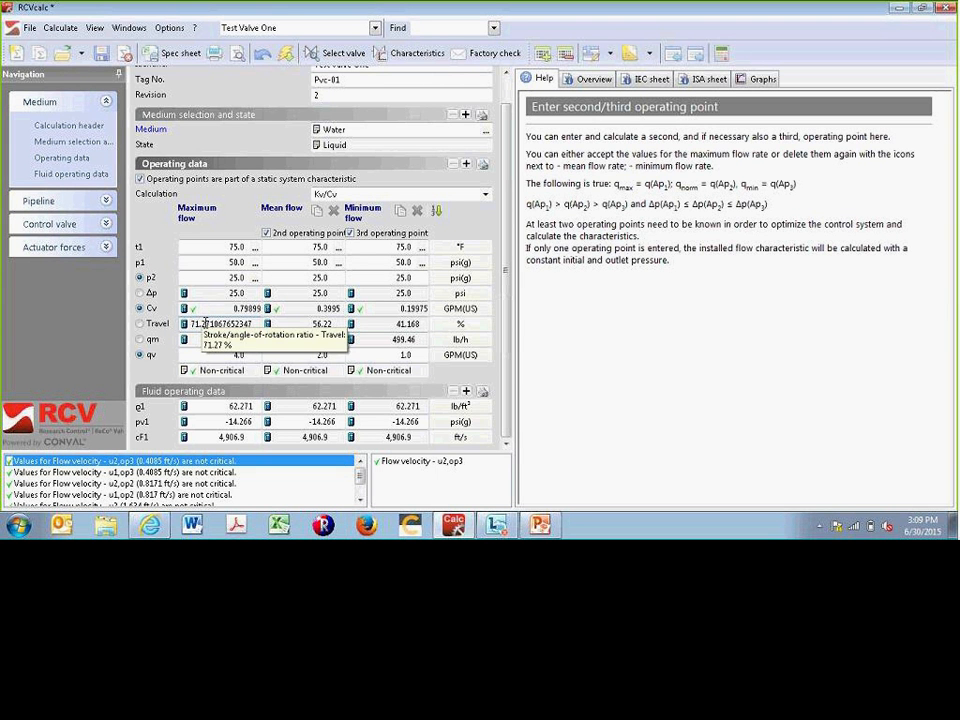
Compare the selected valve's characteristic with the RCV 1/2", 1.25 C, Linear valve and apply that valve as the selection.
{"action": "left_click", "coordinate": [418, 56]}
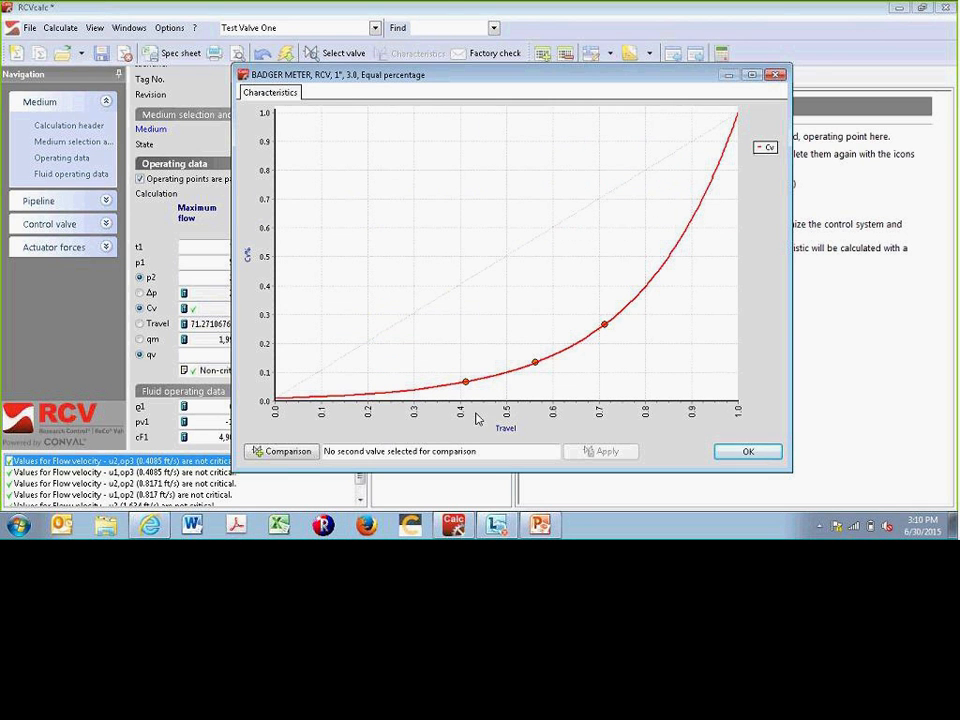
{"action": "left_click", "coordinate": [268, 451]}
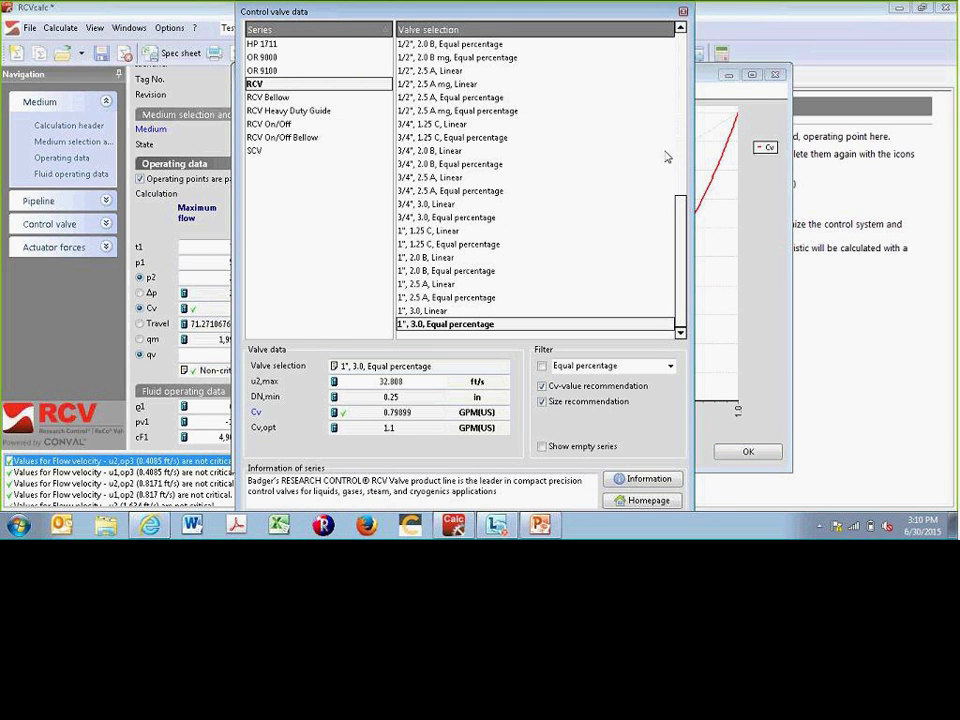
{"action": "left_click_drag", "start_coordinate": [680, 202], "coordinate": [690, 18]}
{"action": "left_click", "coordinate": [580, 46]}
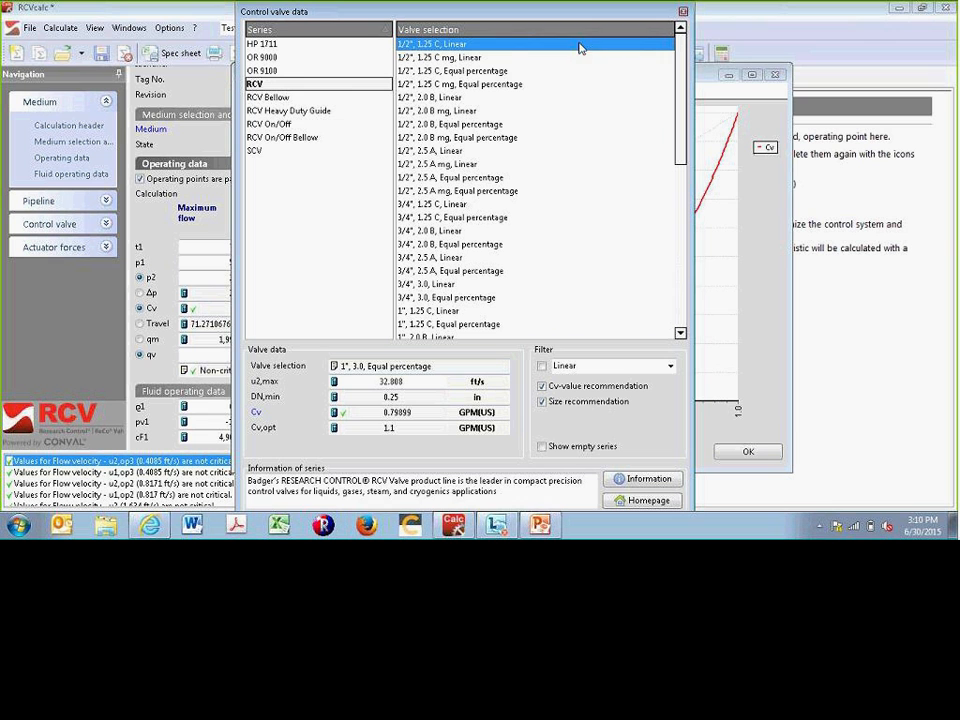
{"action": "double_click", "coordinate": [463, 46]}
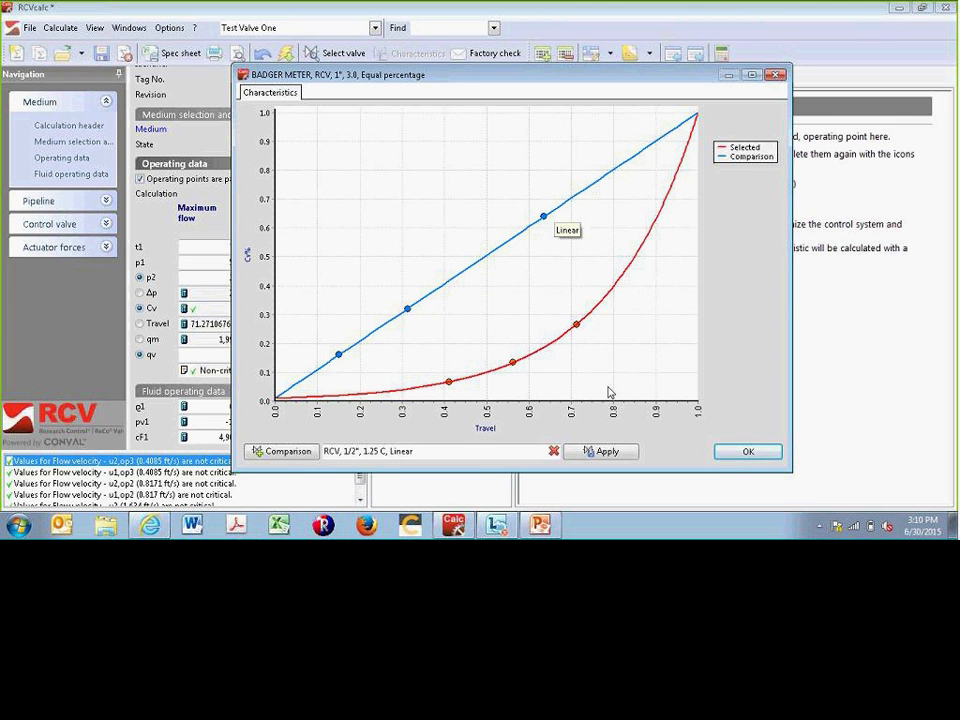
{"action": "left_click", "coordinate": [605, 452]}
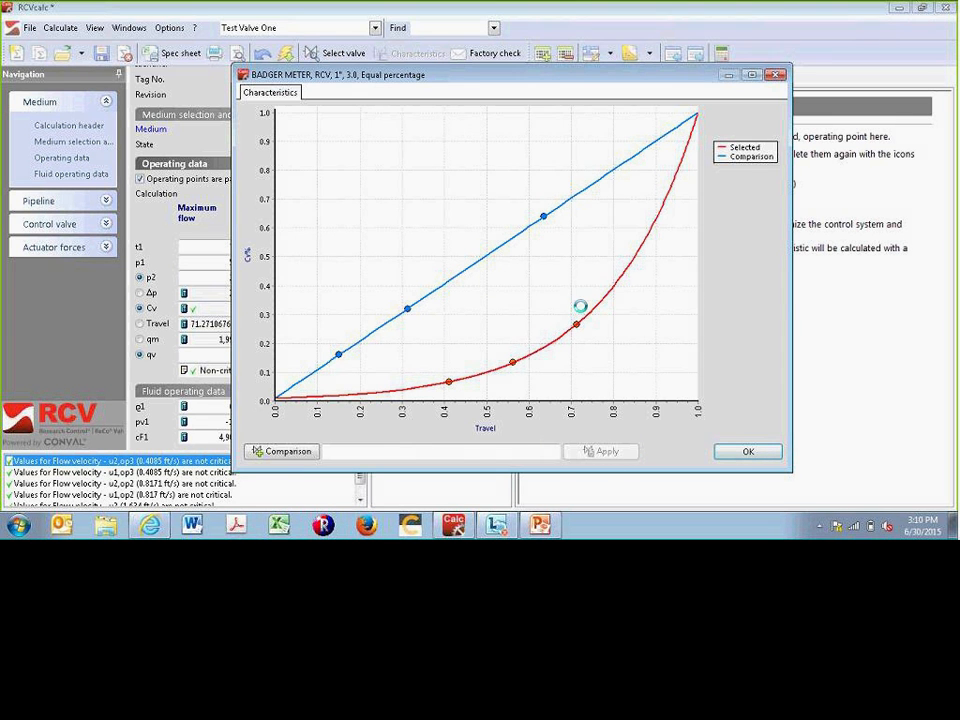
{"action": "left_click", "coordinate": [758, 455]}
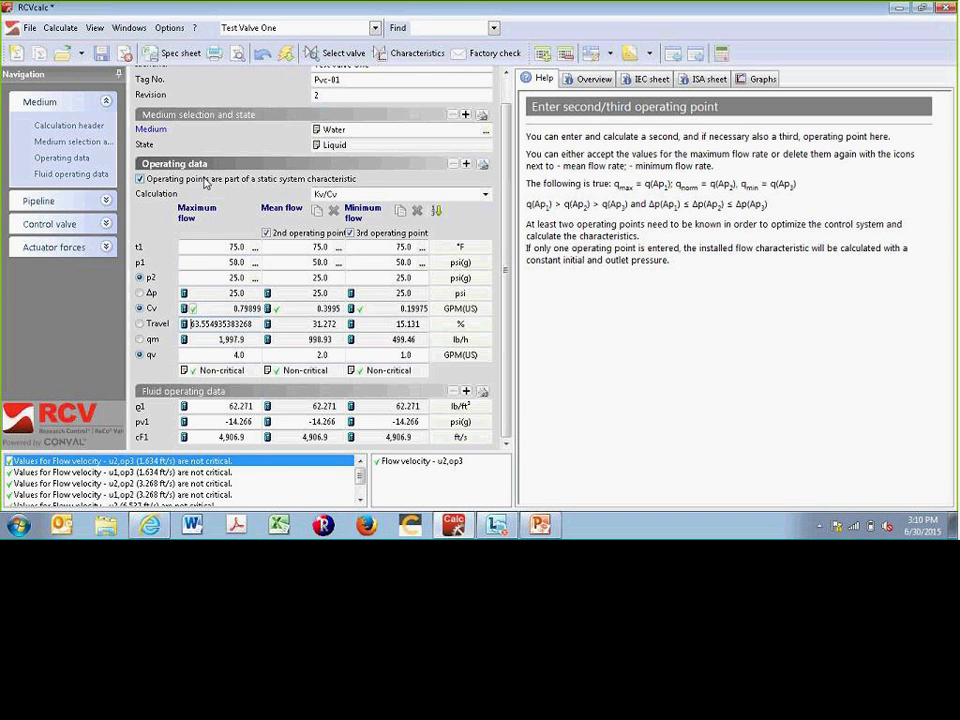
Turn off the pipeline's line-size assumption, view the upstream pipe size and pressure classes without changing them, and turn the assumption back on.
{"action": "left_click", "coordinate": [46, 202]}
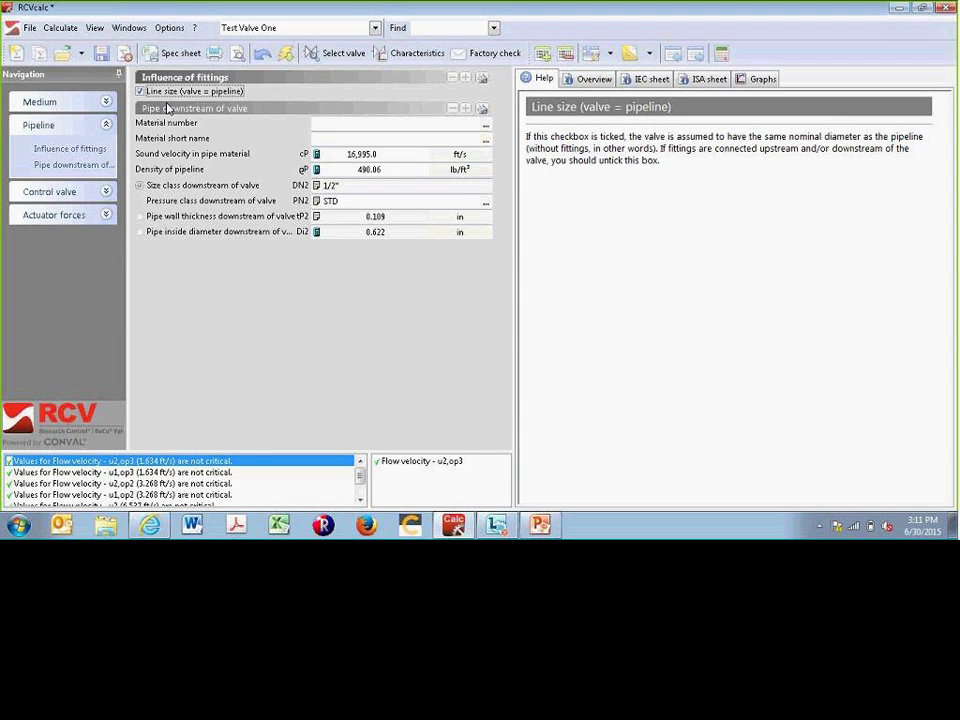
{"action": "left_click", "coordinate": [141, 92]}
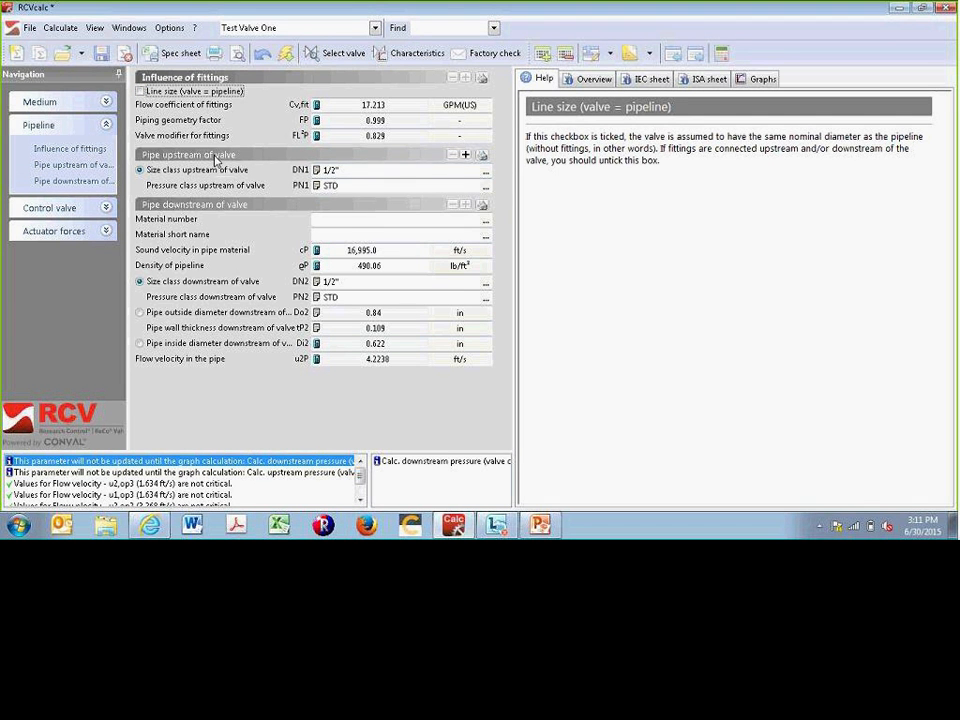
{"action": "left_click", "coordinate": [483, 171]}
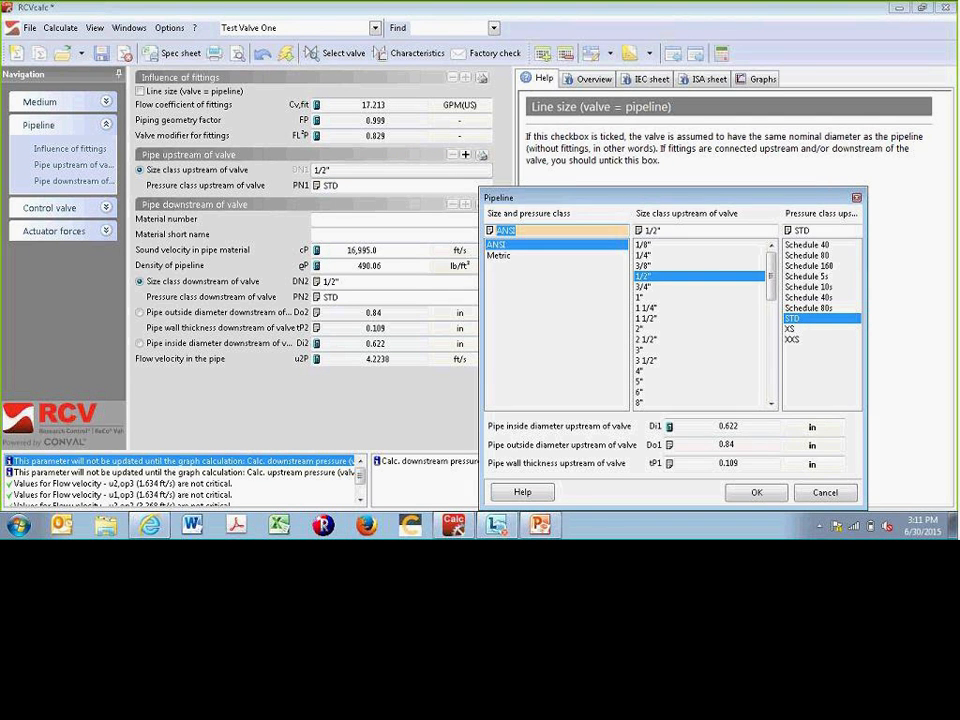
{"action": "left_click_drag", "start_coordinate": [530, 197], "coordinate": [565, 67]}
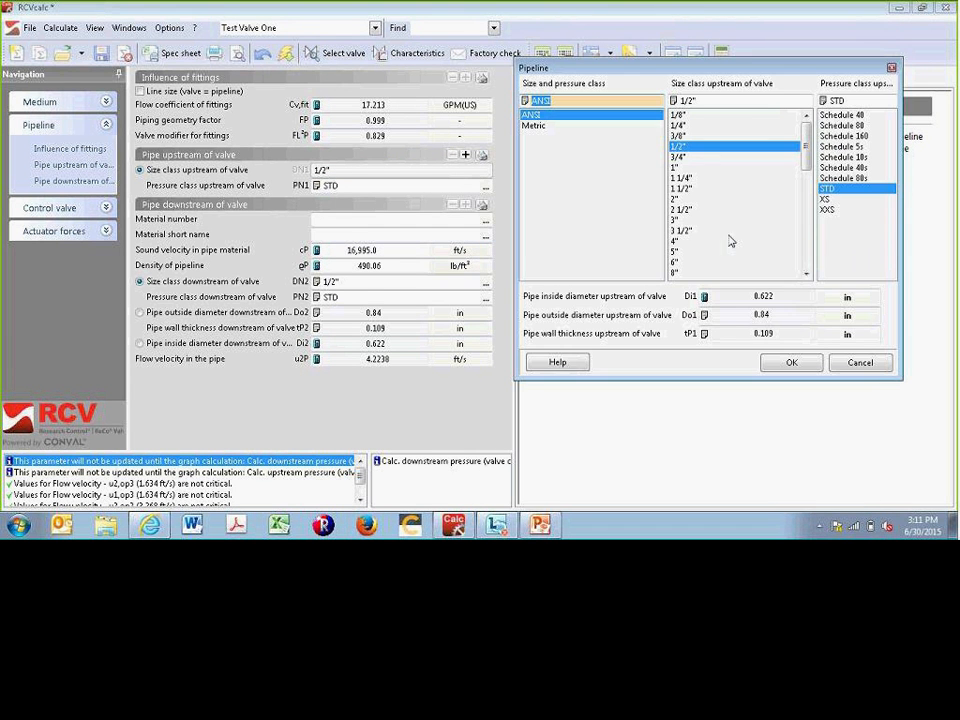
{"action": "left_click", "coordinate": [850, 366]}
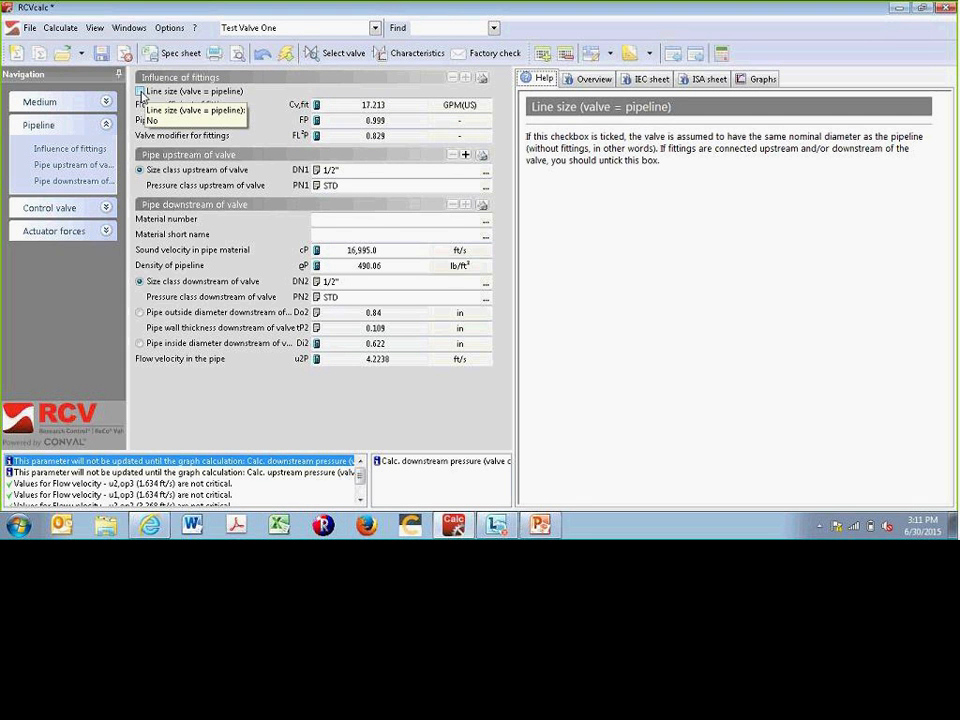
{"action": "left_click", "coordinate": [140, 91]}
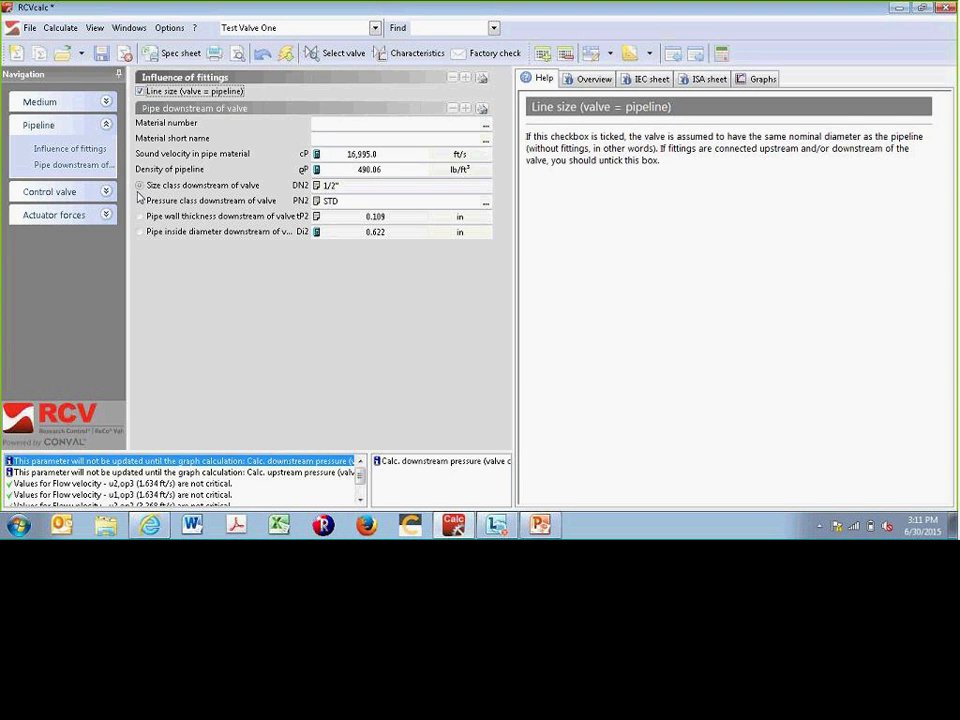
Review the control valve data, including the turbulent flow coefficient Cv100, and the actuator force inputs and results.
{"action": "left_click", "coordinate": [54, 194]}
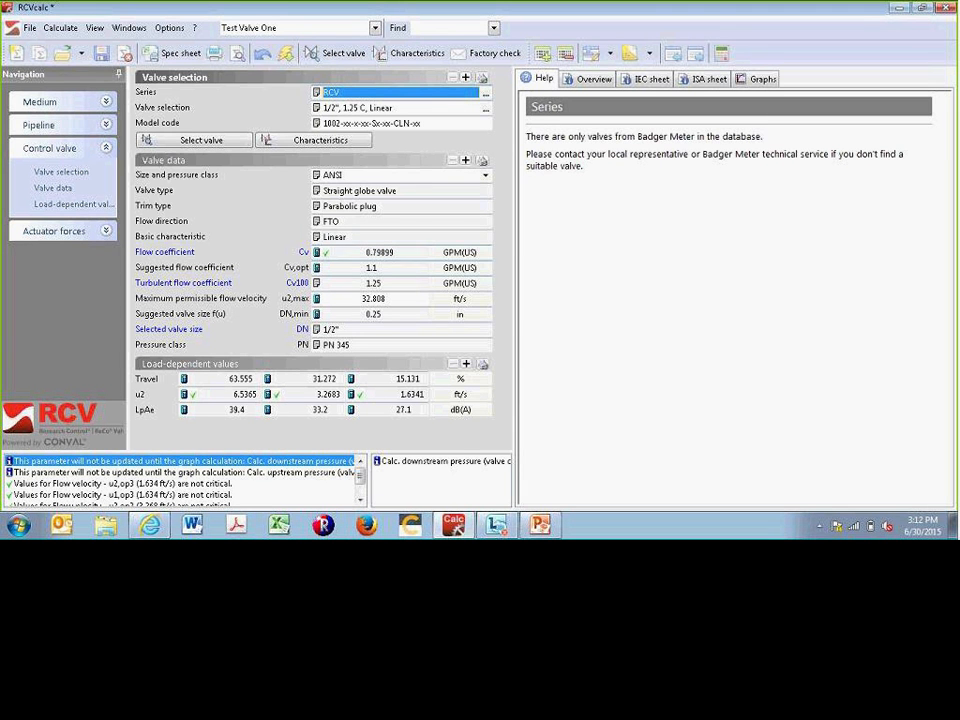
{"action": "left_click", "coordinate": [377, 284]}
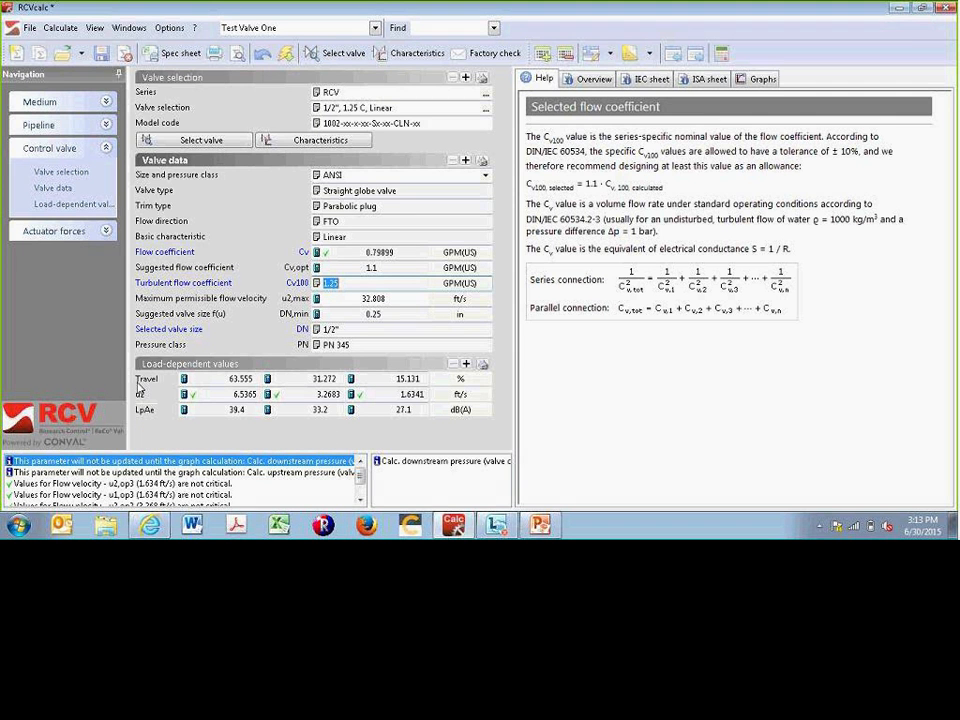
{"action": "left_click", "coordinate": [62, 234]}
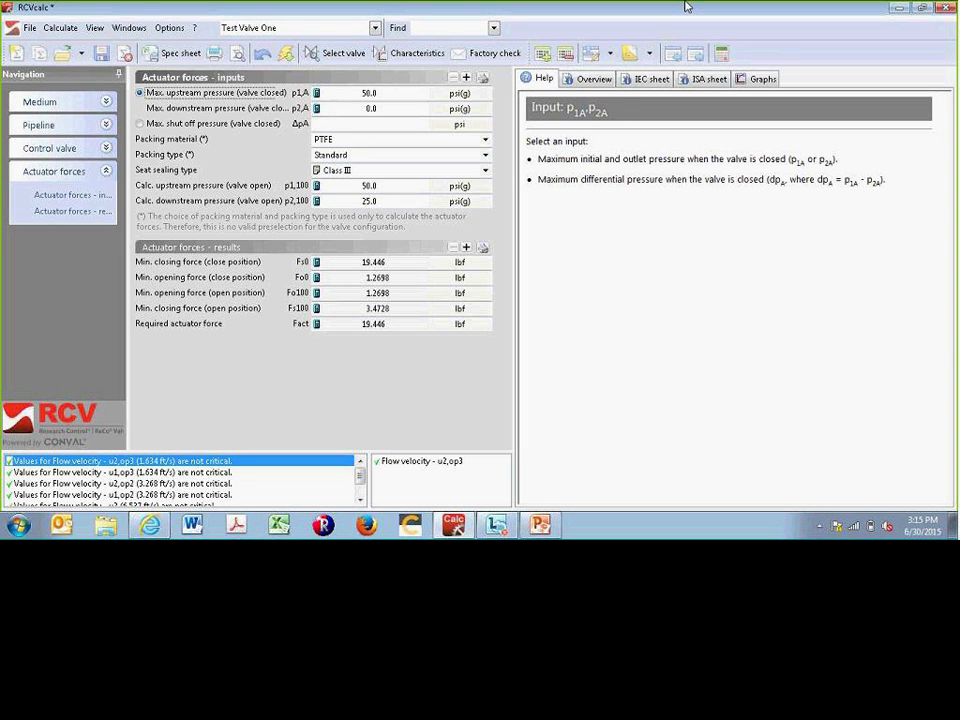
Review the overview, IEC and ISA sheets, tracing the maximum-flow density and vapor pressure from the ISA sheet to their data fields.
{"action": "left_click", "coordinate": [60, 103]}
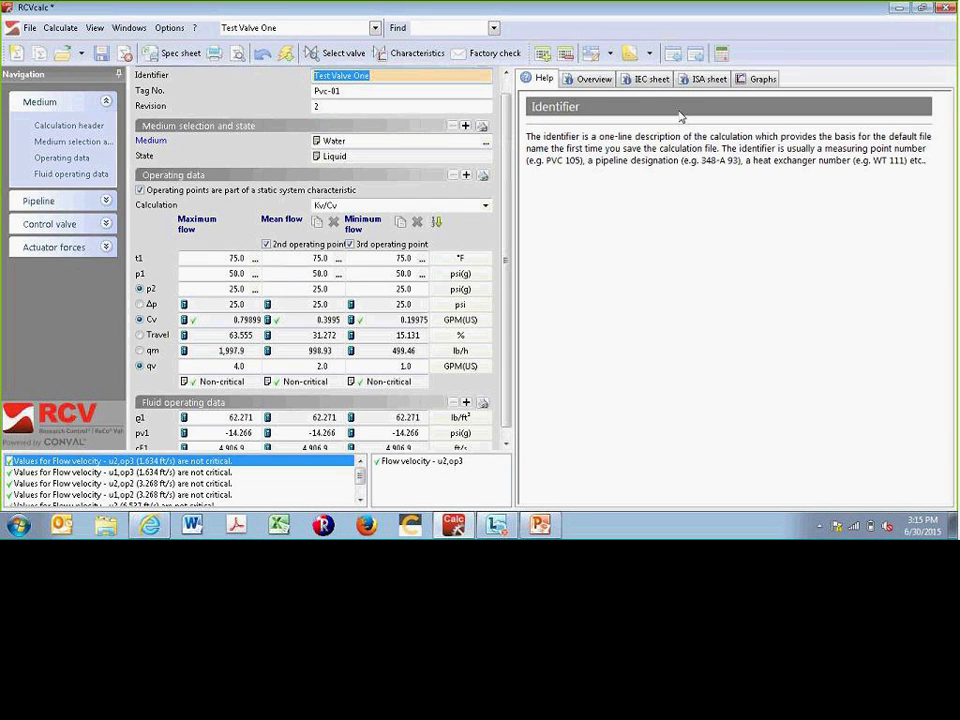
{"action": "left_click", "coordinate": [590, 79]}
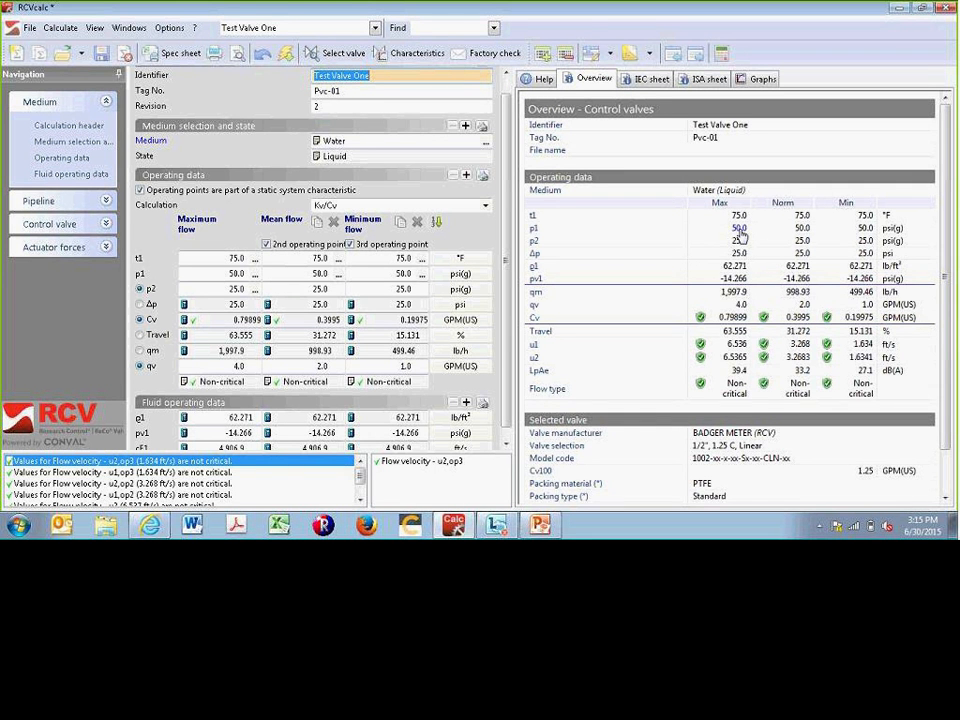
{"action": "left_click", "coordinate": [652, 80]}
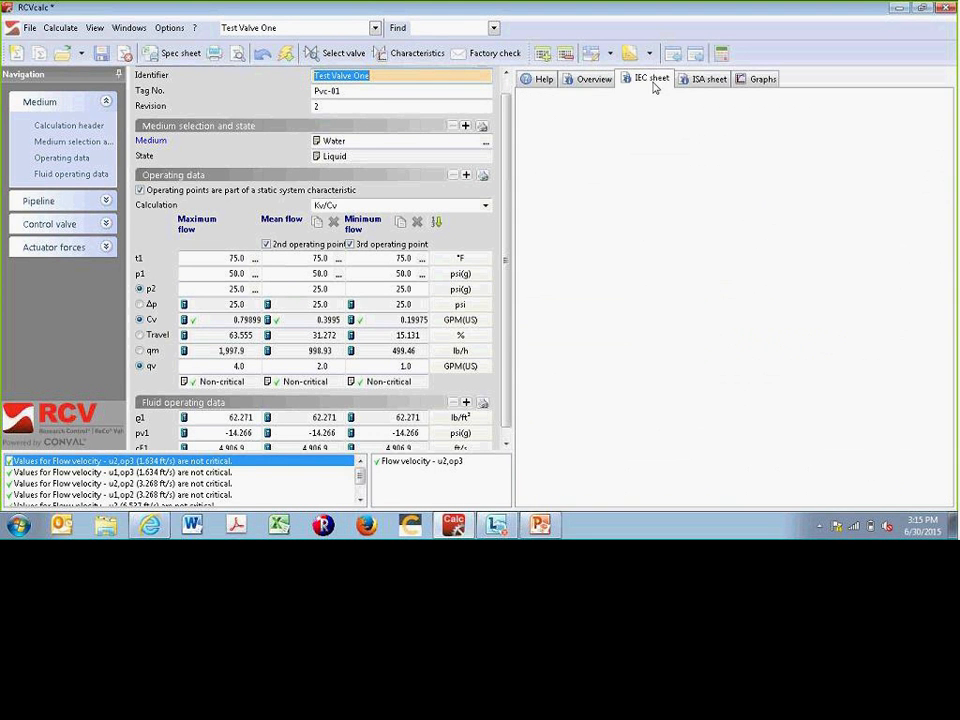
{"action": "left_click", "coordinate": [710, 82]}
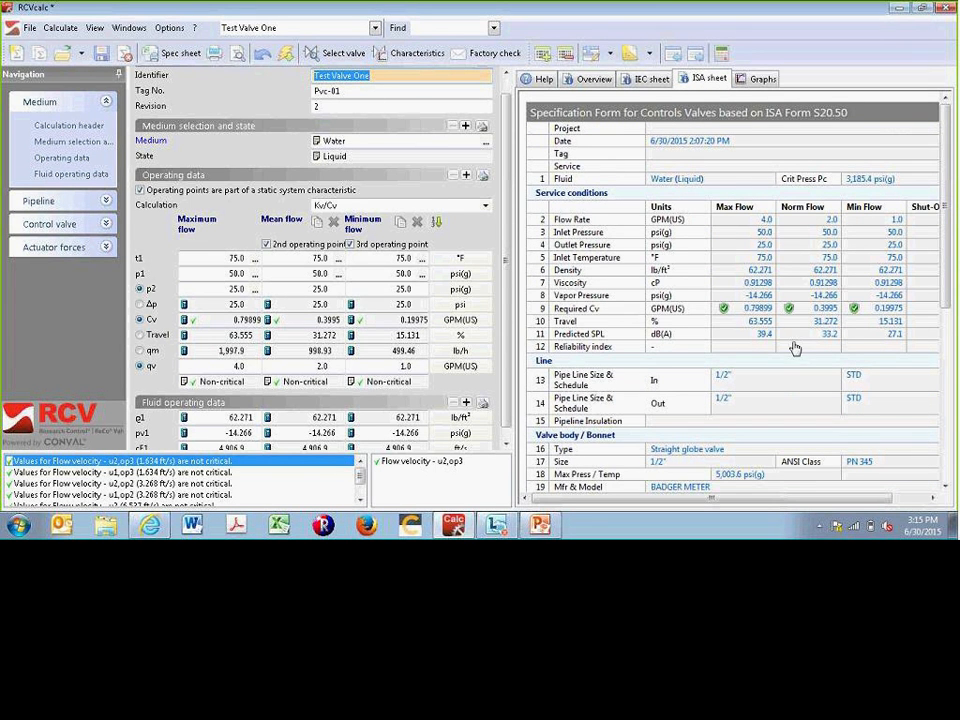
{"action": "left_click", "coordinate": [757, 279]}
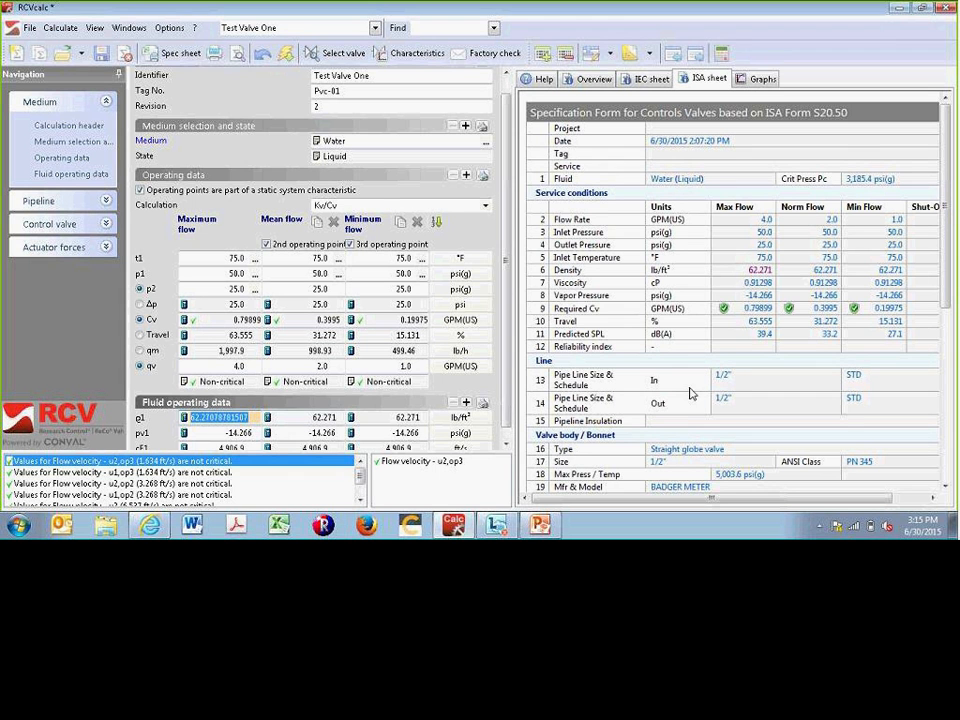
{"action": "left_click", "coordinate": [742, 298]}
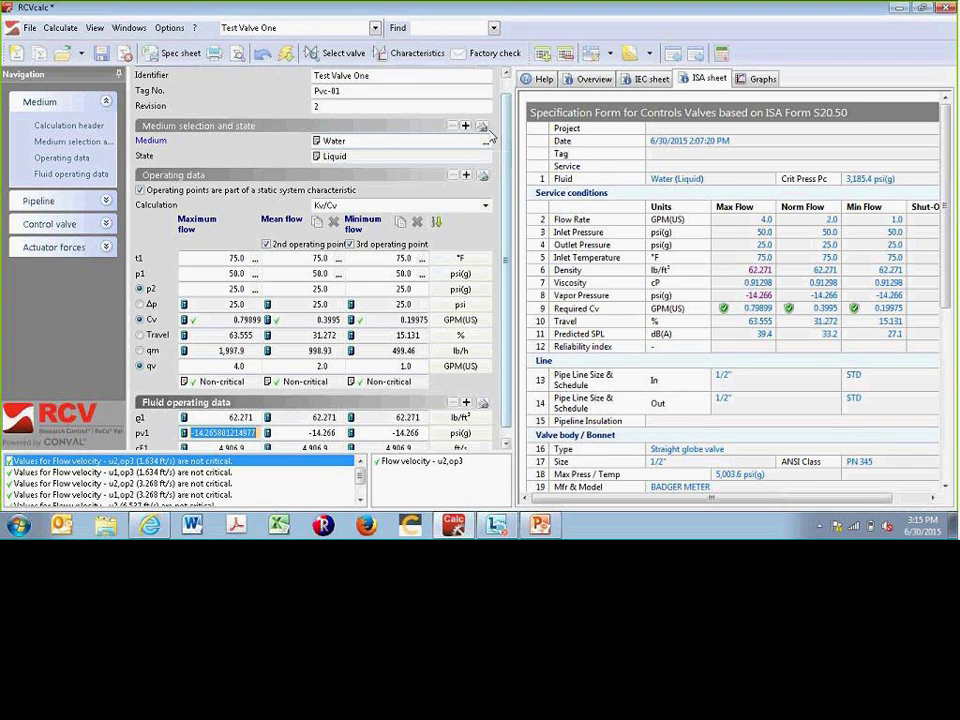
Expand the operating data and fluid operating data sections to examine their additional parameters, and collapse both again.
{"action": "scroll", "coordinate": [490, 135], "scroll_direction": "up", "scroll_amount": 1}
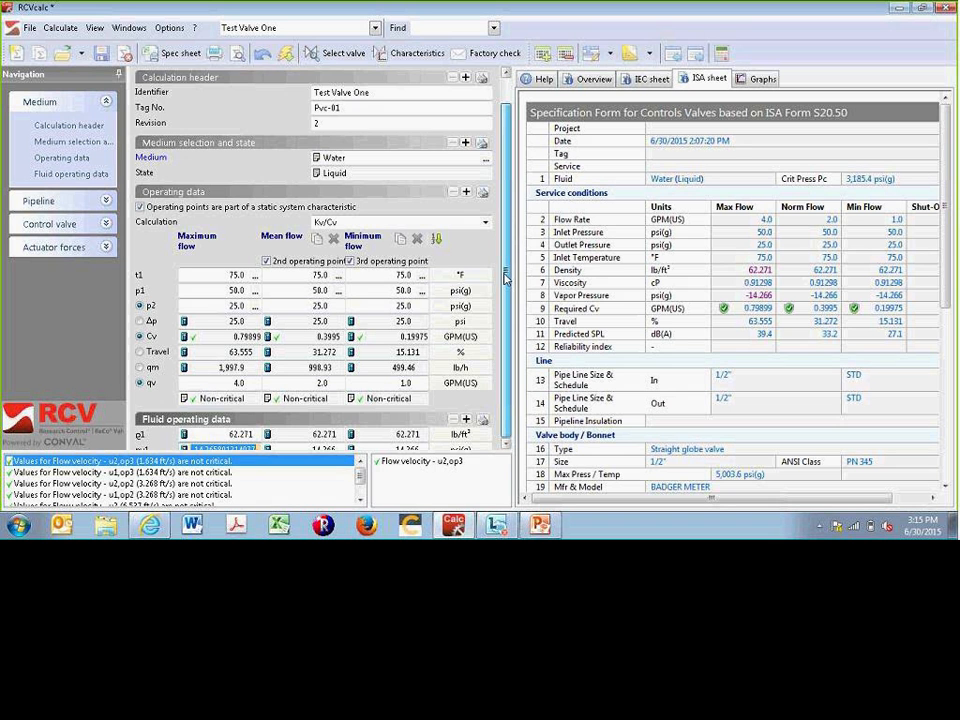
{"action": "scroll", "coordinate": [505, 278], "scroll_direction": "down", "scroll_amount": 2}
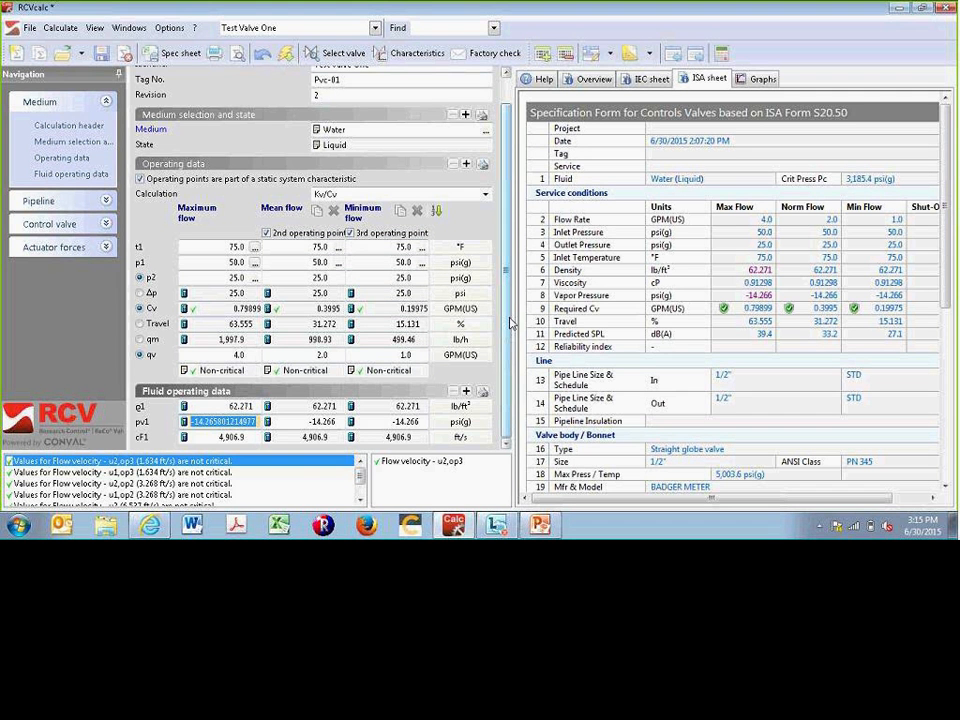
{"action": "left_click", "coordinate": [466, 164]}
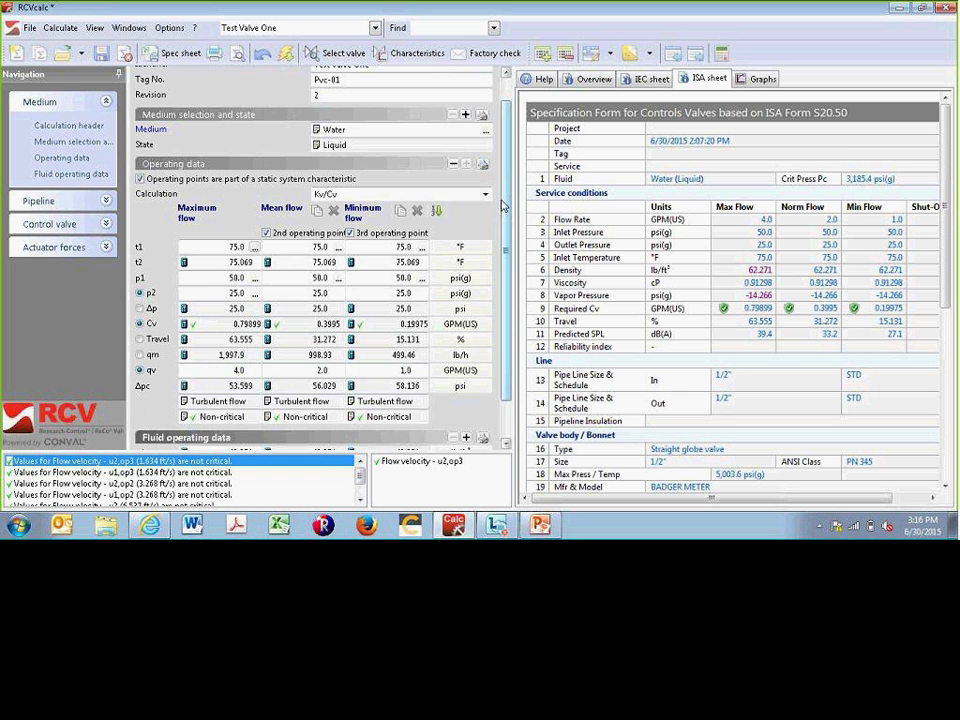
{"action": "left_click_drag", "start_coordinate": [508, 222], "coordinate": [497, 312]}
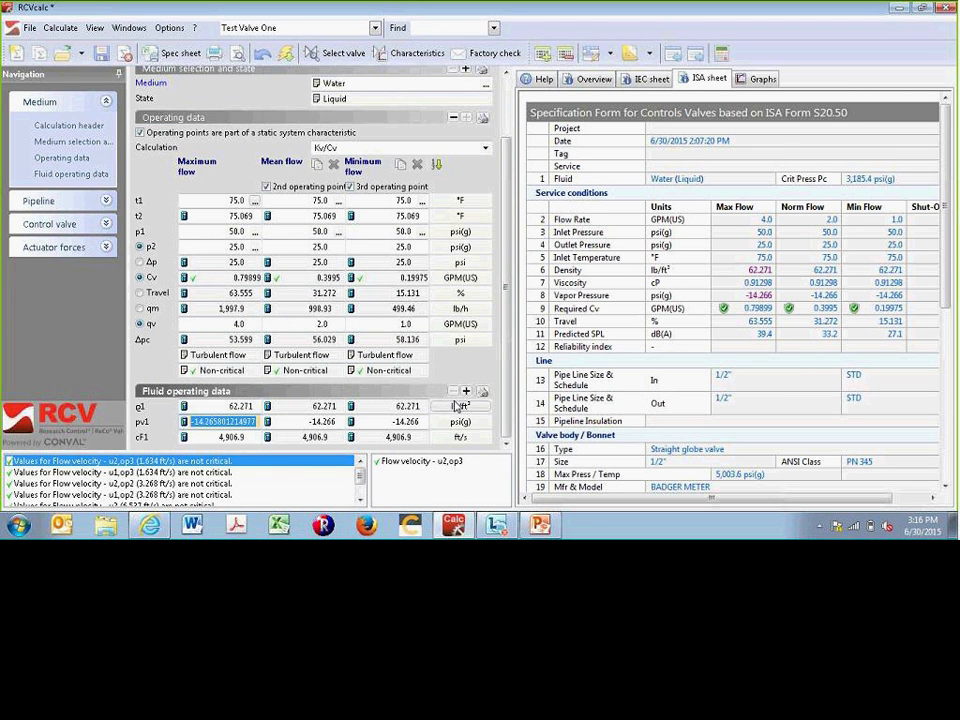
{"action": "left_click", "coordinate": [465, 391]}
{"action": "left_click_drag", "start_coordinate": [507, 378], "coordinate": [489, 415]}
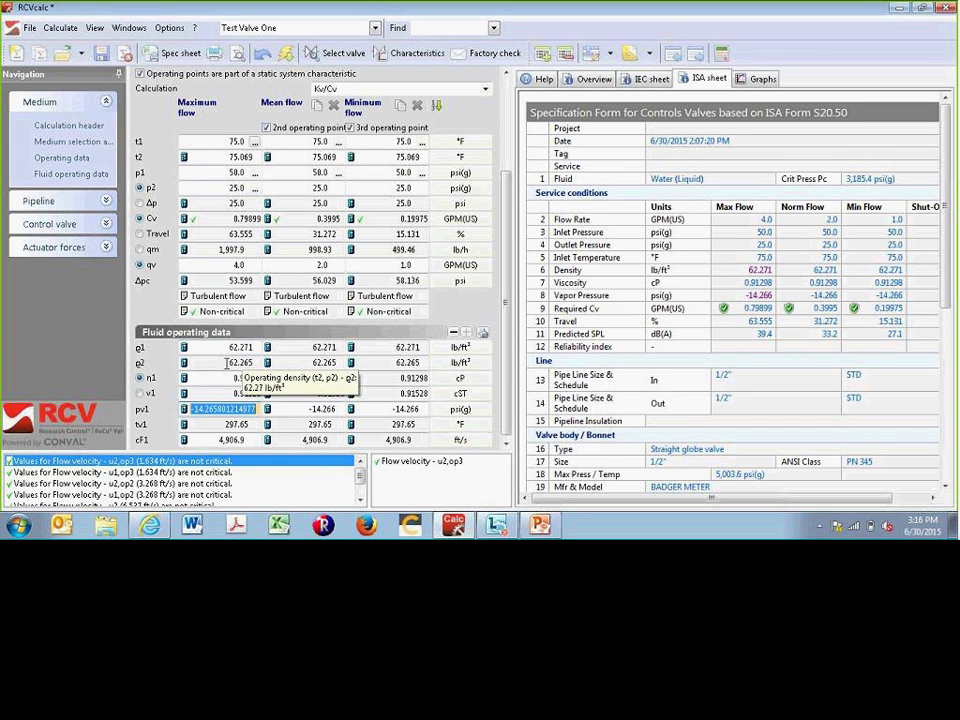
{"action": "left_click", "coordinate": [453, 332]}
{"action": "left_click", "coordinate": [451, 118]}
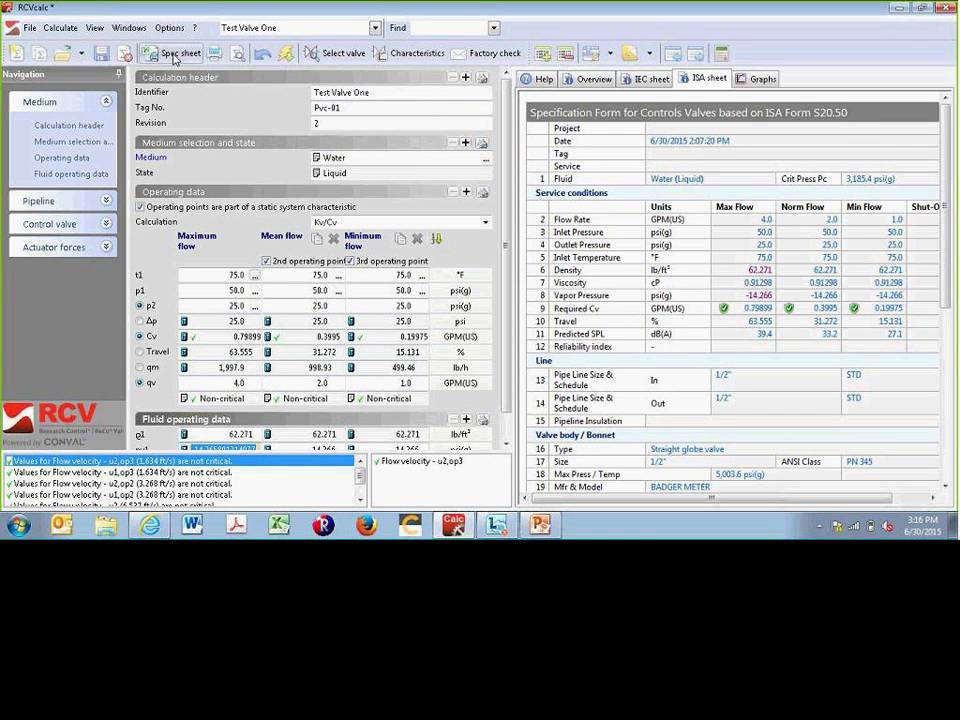
Generate the valve's spec sheet in Excel and review its service conditions, performance, pipe line, and valve body type and size entries.
{"action": "left_click", "coordinate": [175, 55]}
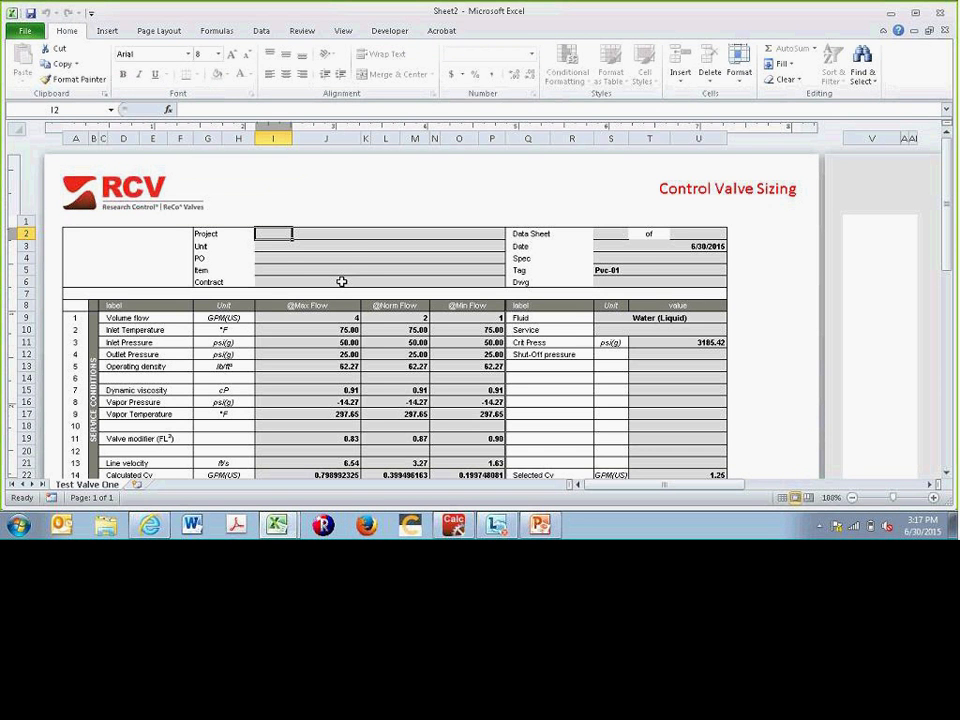
{"action": "scroll", "coordinate": [349, 259], "scroll_direction": "down", "scroll_amount": 1}
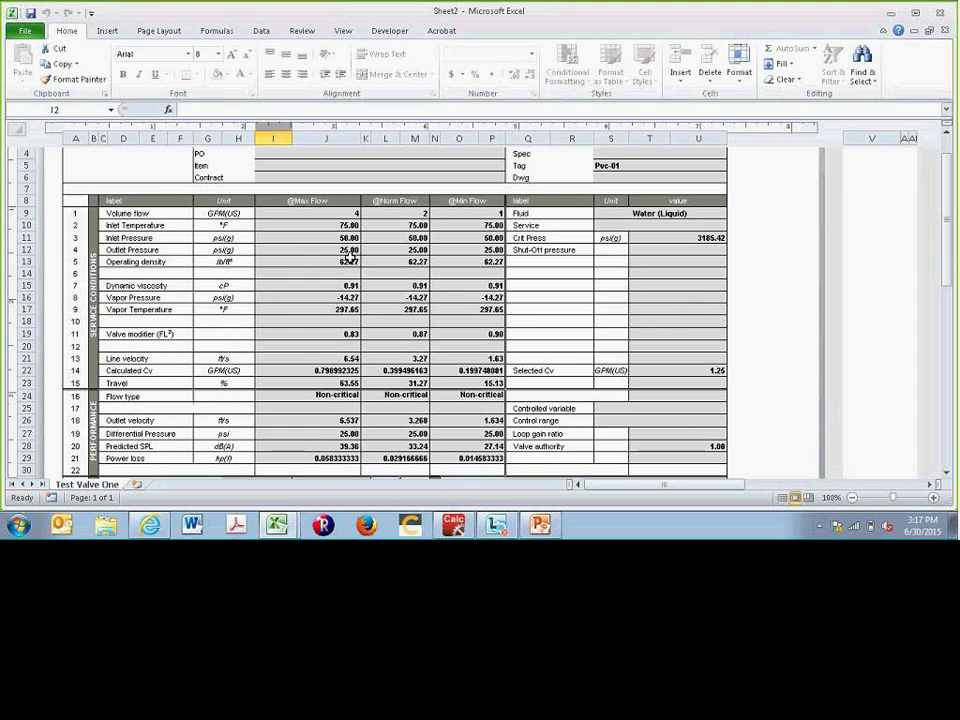
{"action": "scroll", "coordinate": [285, 270], "scroll_direction": "down", "scroll_amount": 1}
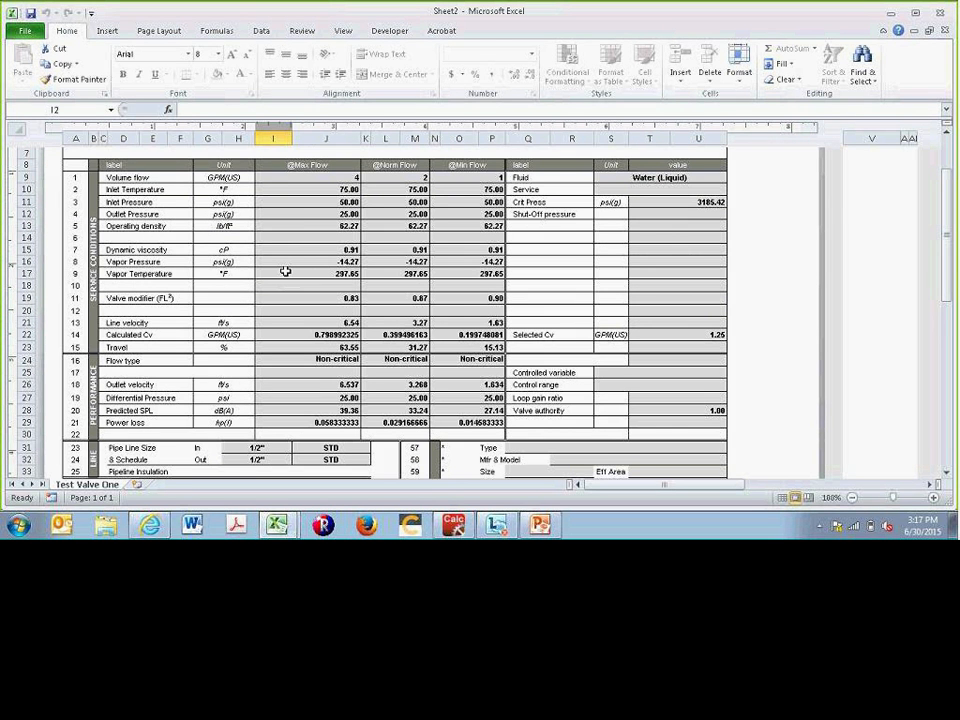
{"action": "scroll", "coordinate": [285, 271], "scroll_direction": "down", "scroll_amount": 3}
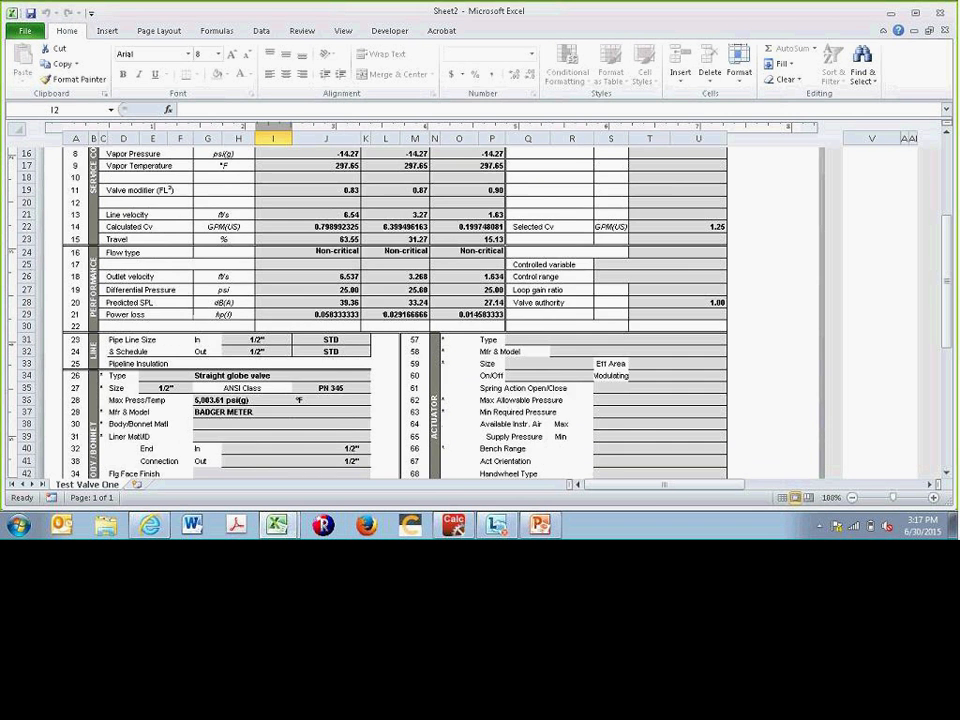
{"action": "scroll", "coordinate": [328, 268], "scroll_direction": "up", "scroll_amount": 4}
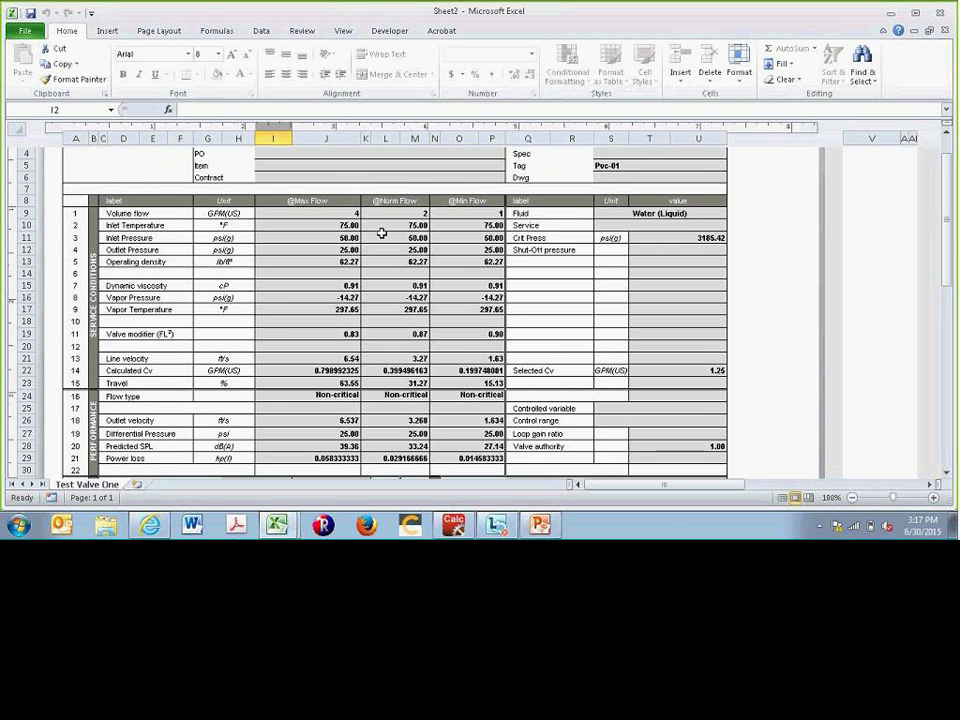
{"action": "scroll", "coordinate": [260, 295], "scroll_direction": "down", "scroll_amount": 5}
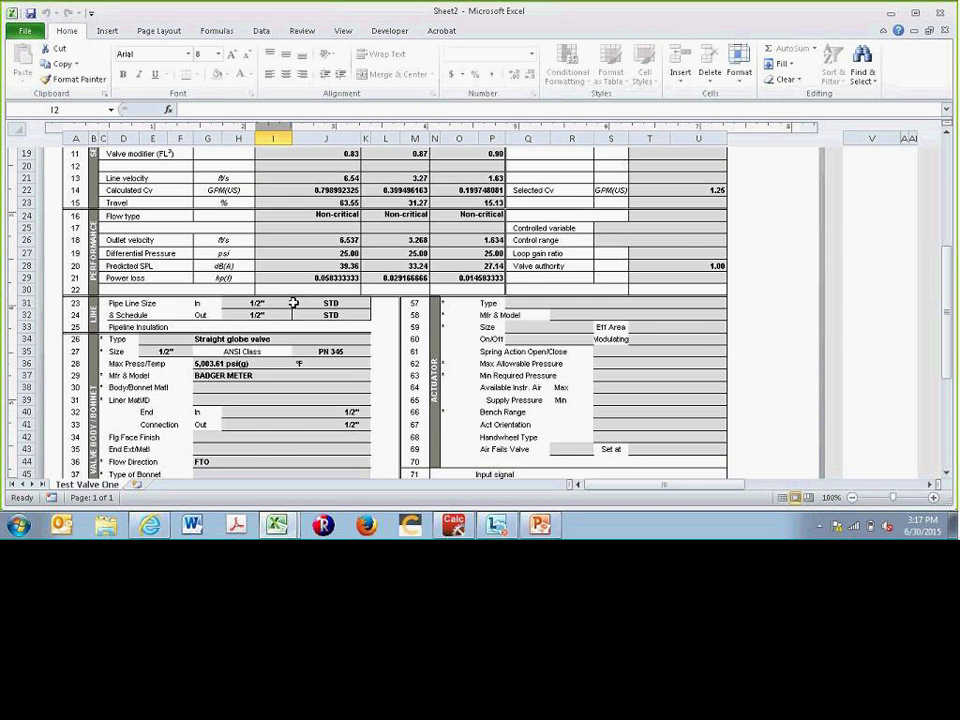
{"action": "scroll", "coordinate": [293, 303], "scroll_direction": "down", "scroll_amount": 2}
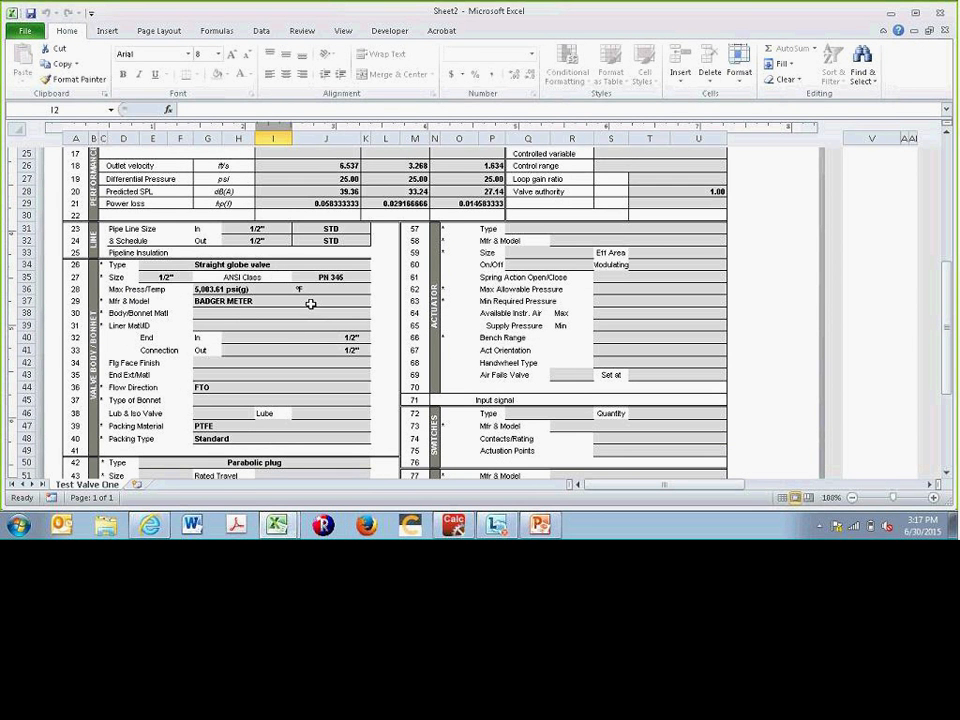
{"action": "left_click", "coordinate": [262, 265]}
{"action": "left_click", "coordinate": [167, 277]}
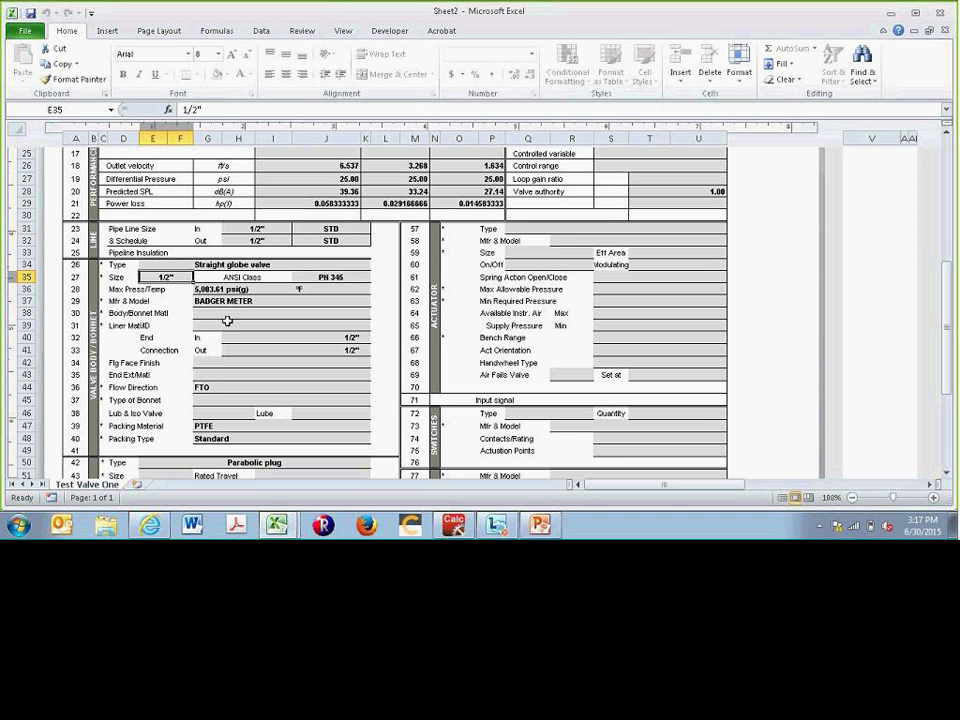
Examine the spec sheet's flow direction, packing material, trim type and trim characteristic entries.
{"action": "left_click", "coordinate": [212, 387]}
{"action": "scroll", "coordinate": [258, 348], "scroll_direction": "down", "scroll_amount": 1}
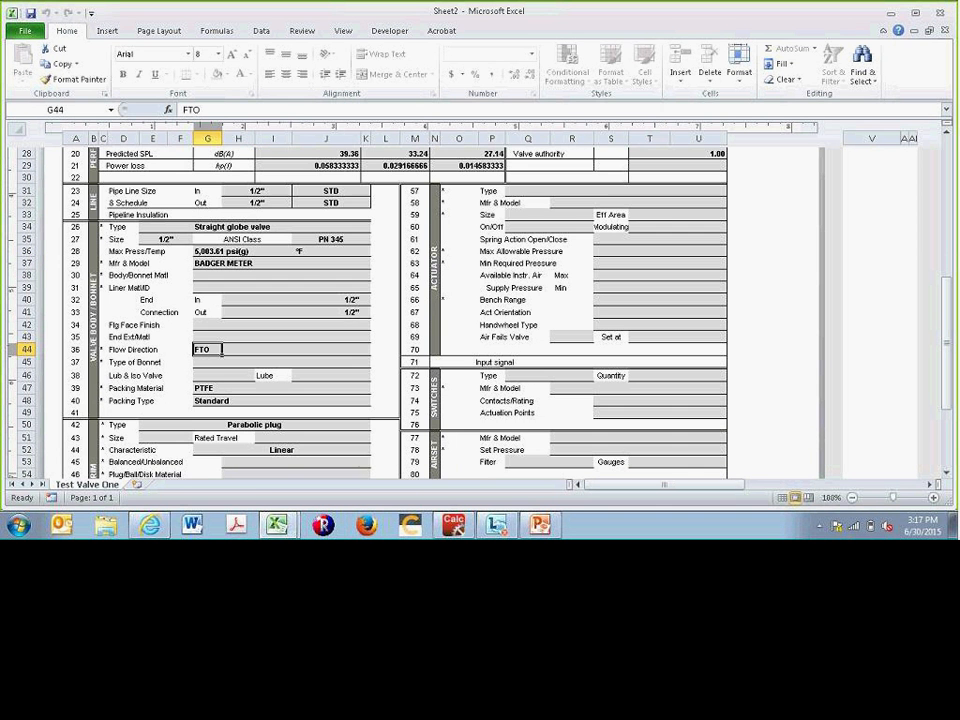
{"action": "left_click", "coordinate": [219, 388]}
{"action": "scroll", "coordinate": [257, 336], "scroll_direction": "down", "scroll_amount": 2}
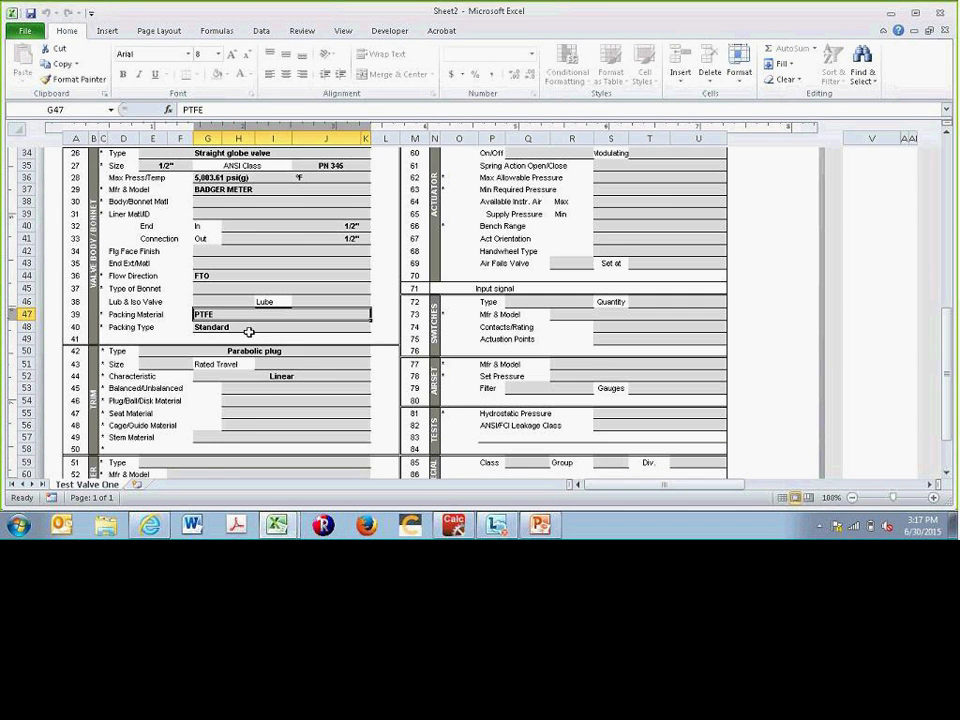
{"action": "left_click", "coordinate": [297, 351]}
{"action": "left_click", "coordinate": [299, 375]}
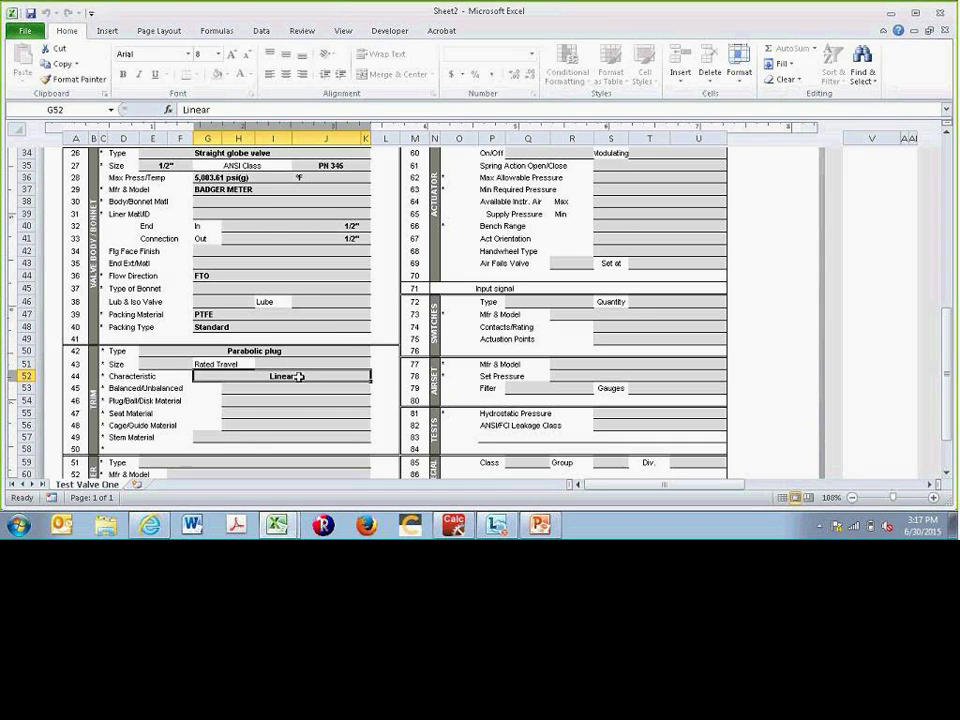
Look through the remaining spec sheet sections for trim materials, positioner, actuator, switches, airset and tests.
{"action": "scroll", "coordinate": [325, 311], "scroll_direction": "up", "scroll_amount": 3}
{"action": "scroll", "coordinate": [250, 370], "scroll_direction": "down", "scroll_amount": 5}
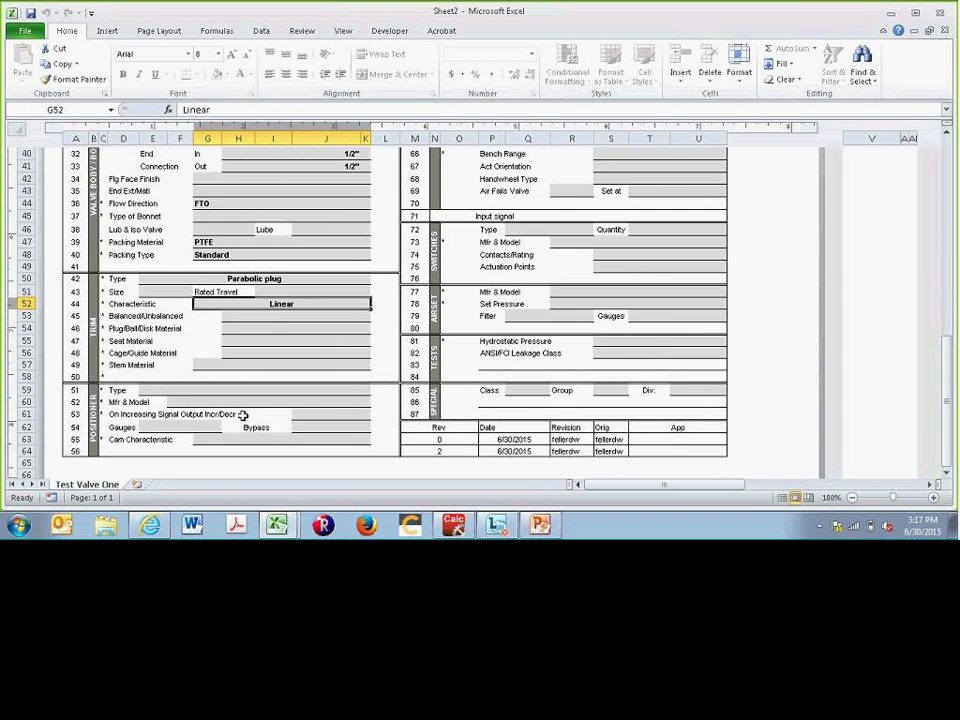
{"action": "scroll", "coordinate": [644, 393], "scroll_direction": "up", "scroll_amount": 4}
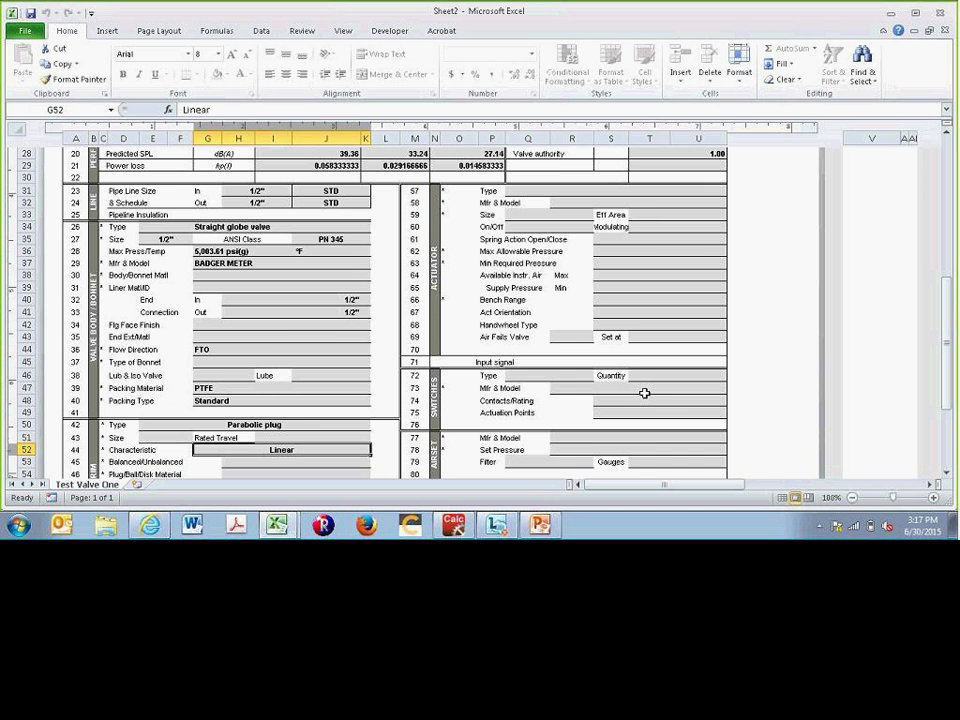
{"action": "scroll", "coordinate": [511, 205], "scroll_direction": "down", "scroll_amount": 1}
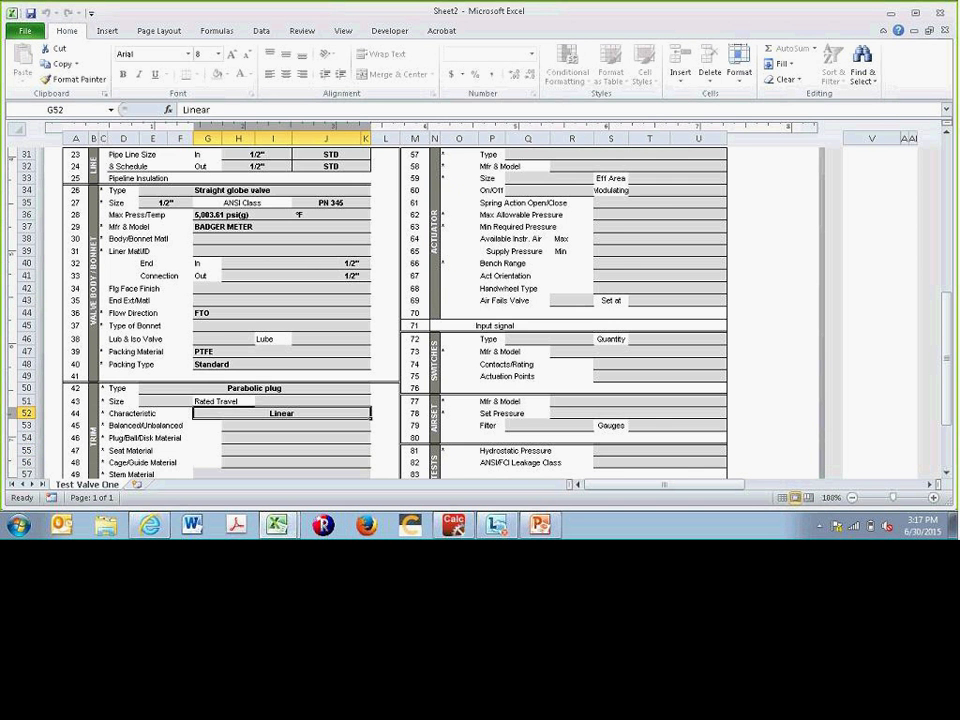
{"action": "scroll", "coordinate": [530, 390], "scroll_direction": "down", "scroll_amount": 1}
{"action": "scroll", "coordinate": [530, 390], "scroll_direction": "down", "scroll_amount": 1}
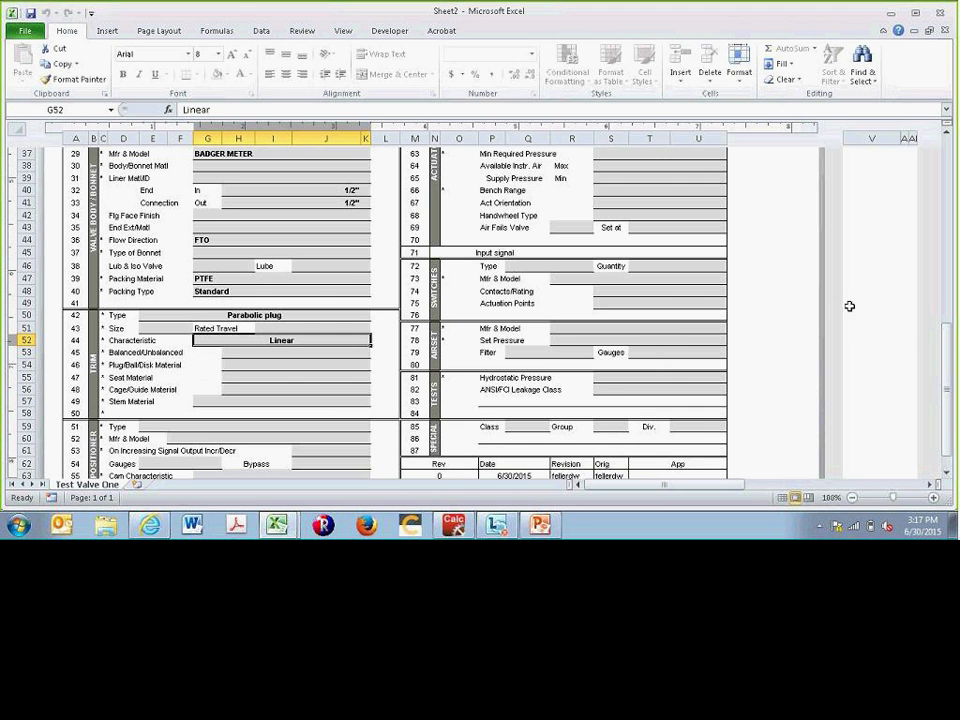
Switch to the Sheet1 workbook and check the Control Valve Sizing header's creator, spec, revision and valve tag.
{"action": "left_click", "coordinate": [277, 526]}
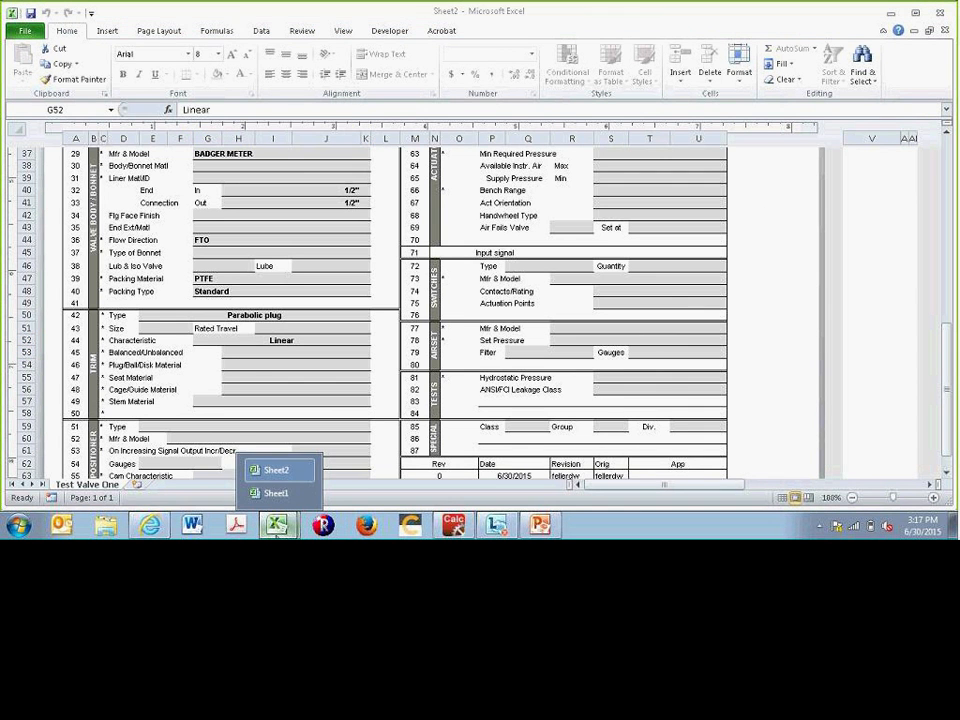
{"action": "left_click", "coordinate": [276, 493]}
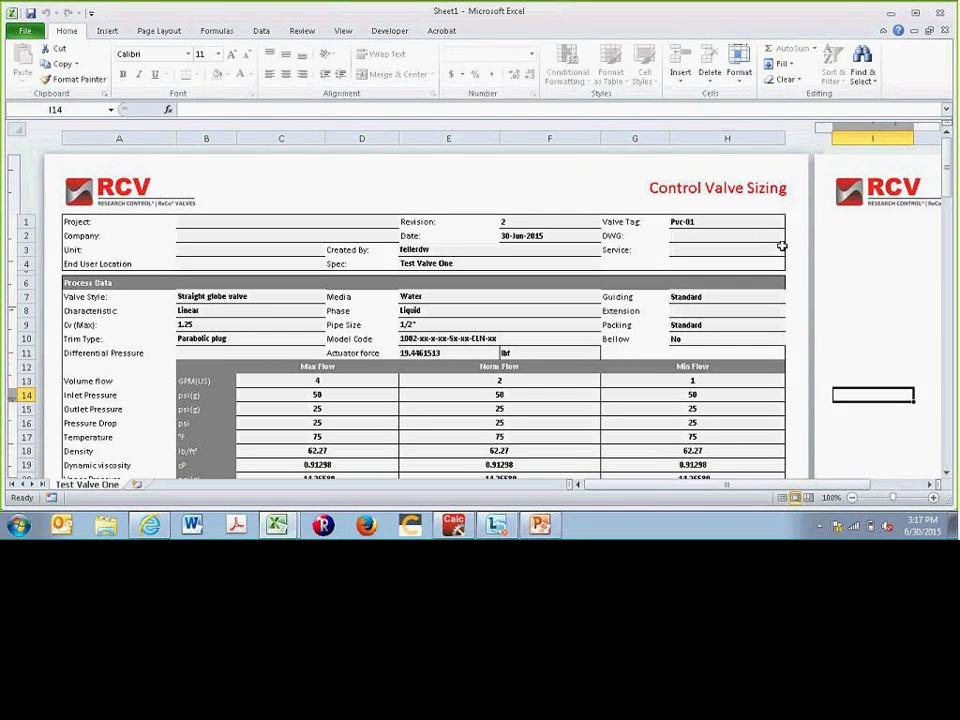
{"action": "left_click", "coordinate": [506, 250]}
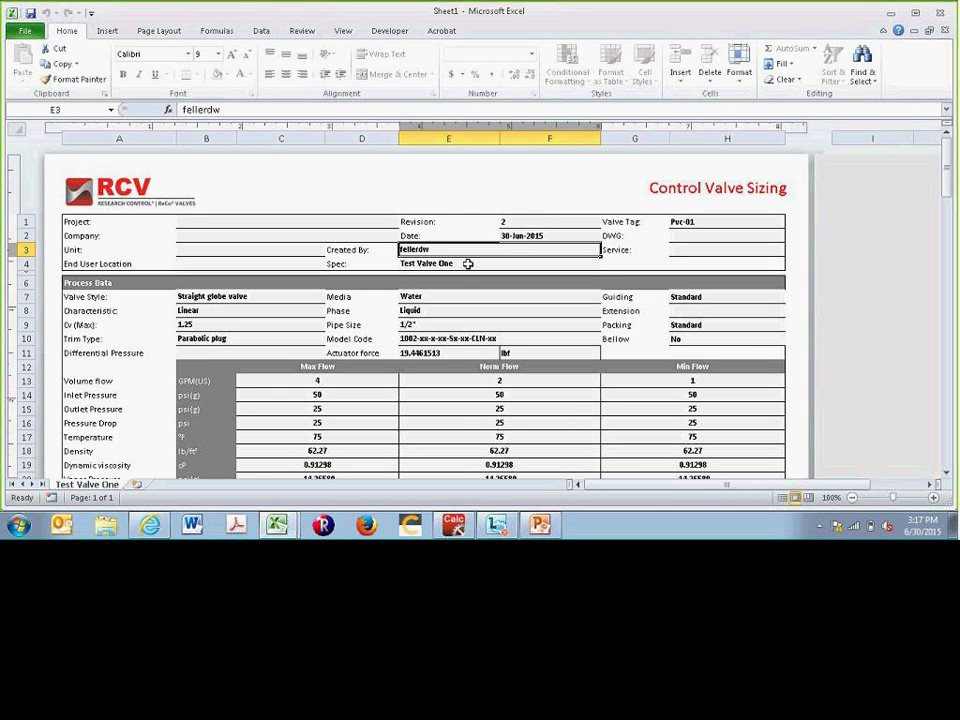
{"action": "left_click", "coordinate": [468, 263]}
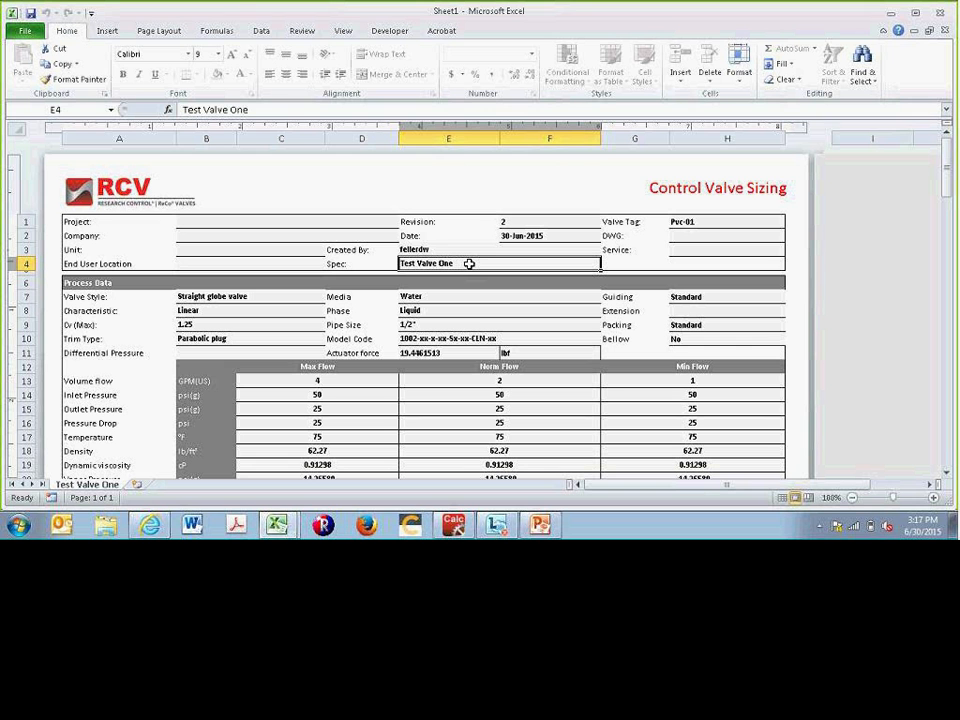
{"action": "left_click", "coordinate": [529, 222]}
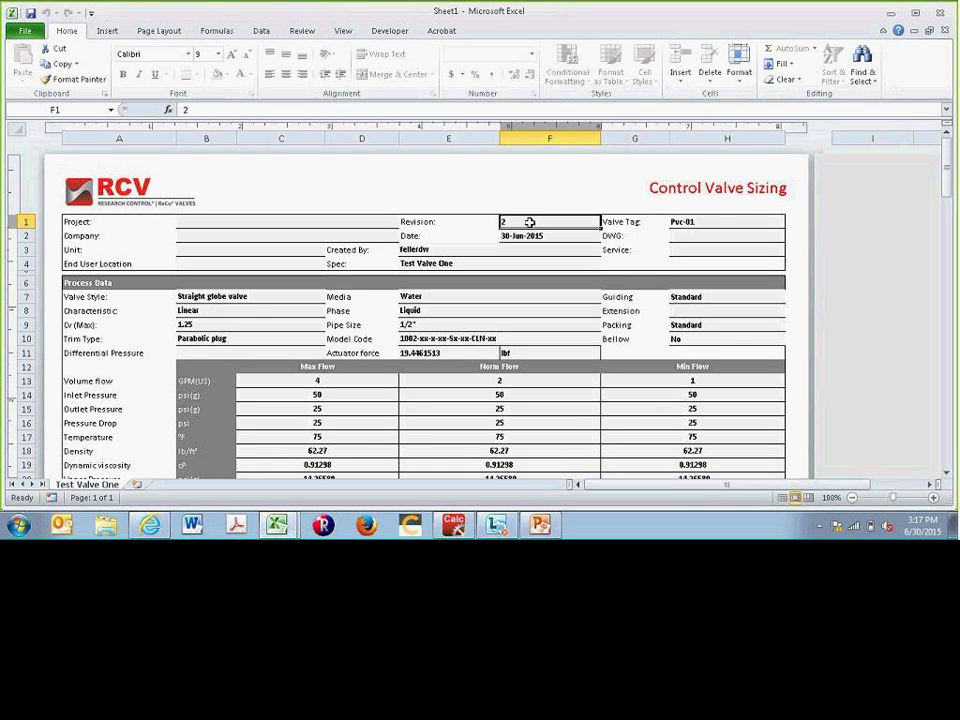
{"action": "left_click", "coordinate": [735, 221]}
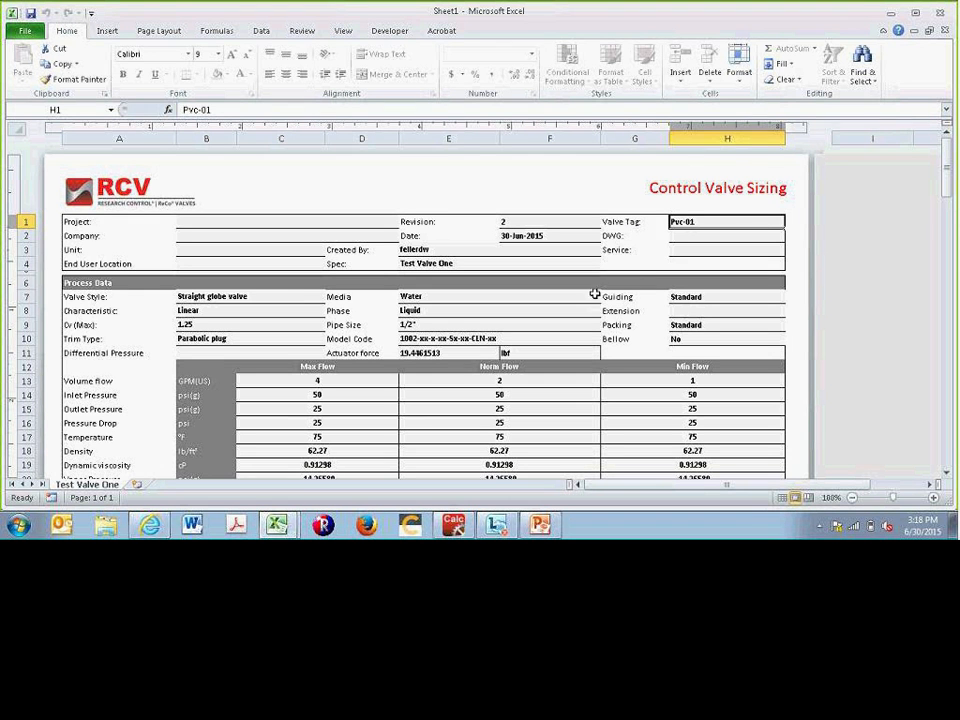
Review the valve style, characteristic and maximum Cv on the sizing sheet, along with the flow conditions and calculated data.
{"action": "left_click", "coordinate": [257, 300]}
{"action": "left_click", "coordinate": [228, 312]}
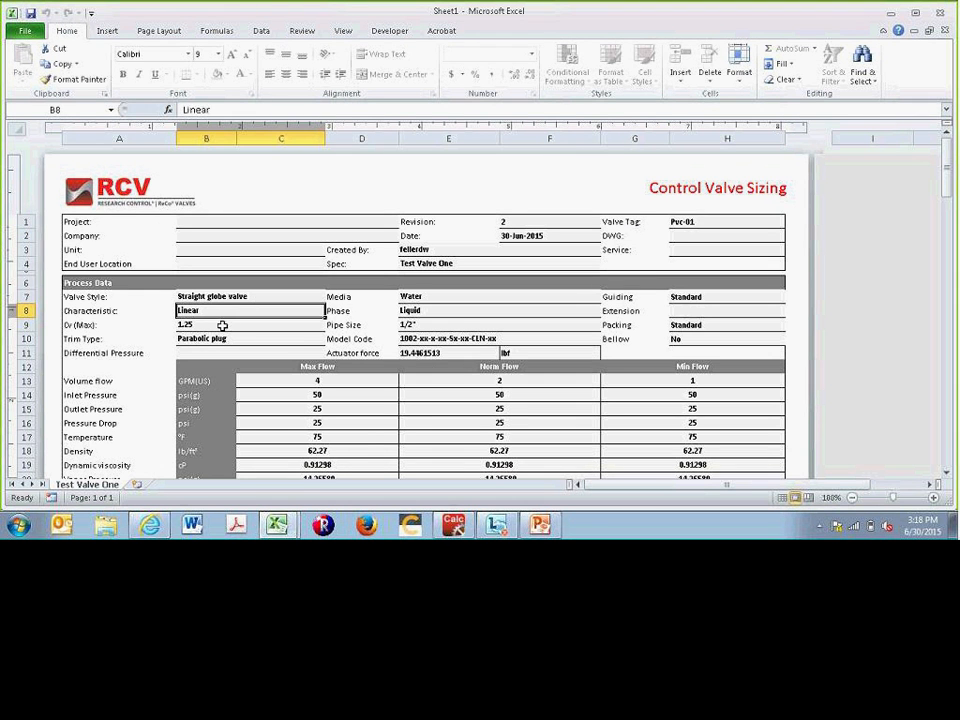
{"action": "left_click", "coordinate": [222, 326]}
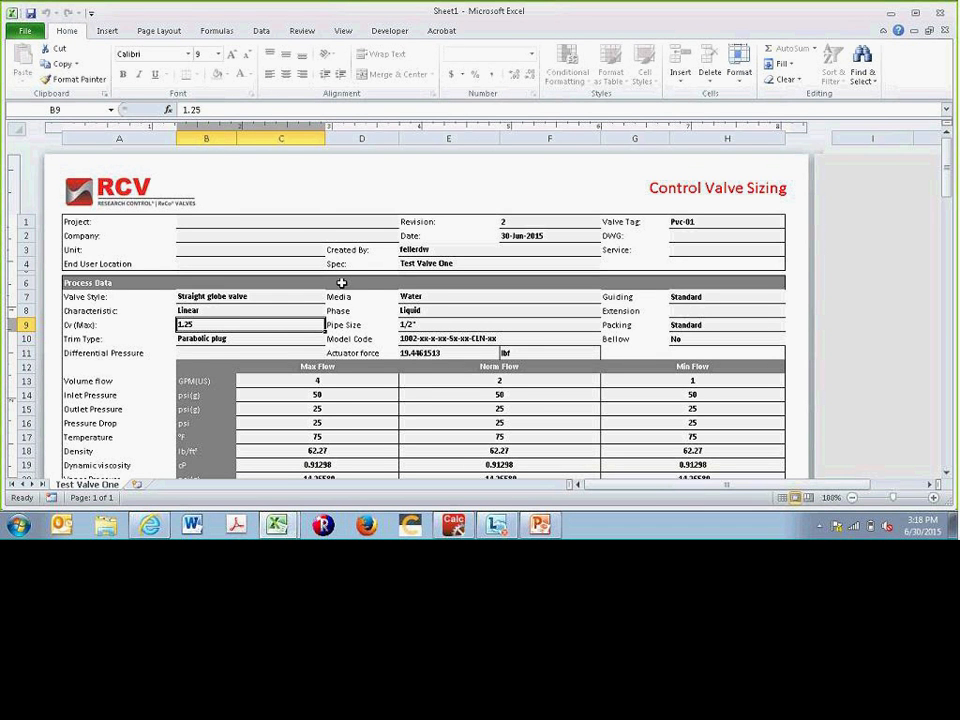
{"action": "scroll", "coordinate": [340, 283], "scroll_direction": "down", "scroll_amount": 3}
{"action": "left_click", "coordinate": [916, 293]}
{"action": "scroll", "coordinate": [894, 281], "scroll_direction": "down", "scroll_amount": 1}
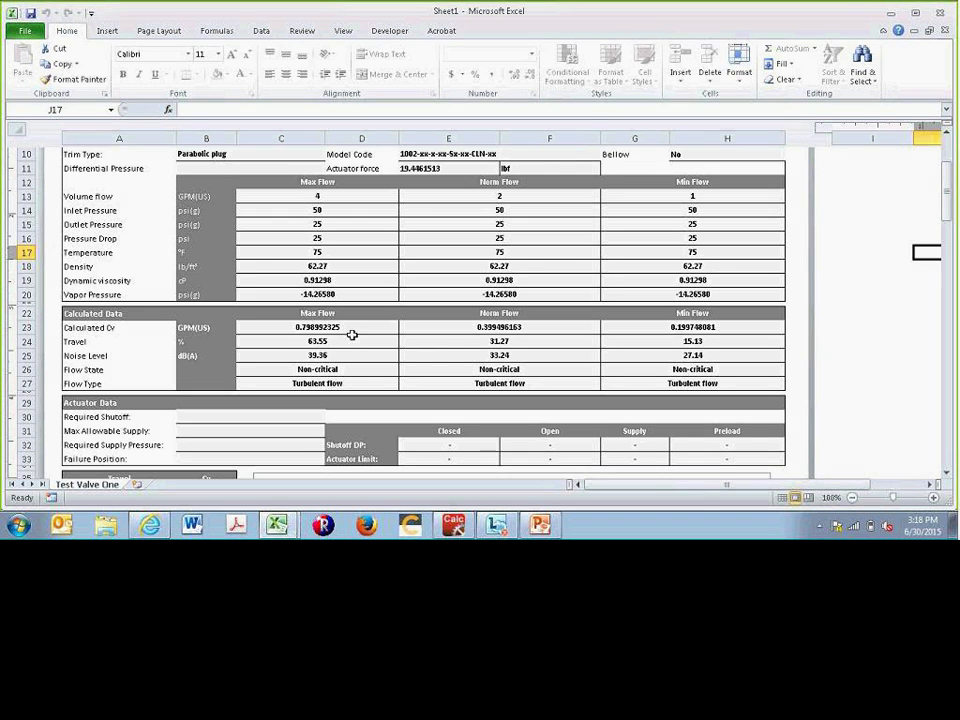
Examine the sizing sheet's actuator data, travel and Cv table, control points and trim characteristic chart.
{"action": "scroll", "coordinate": [381, 324], "scroll_direction": "down", "scroll_amount": 5}
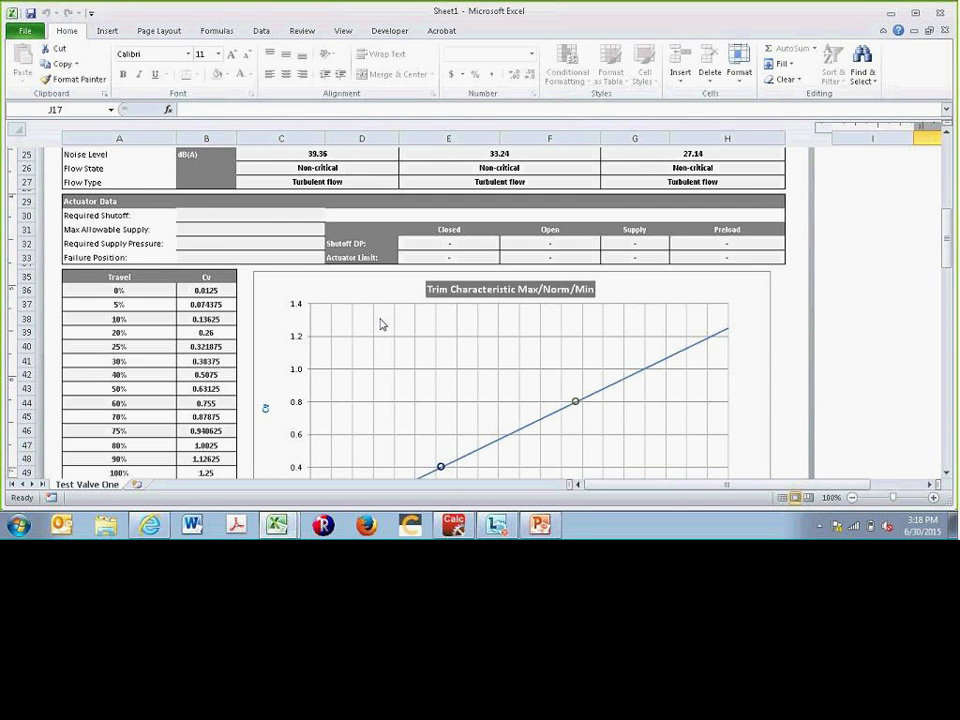
{"action": "scroll", "coordinate": [381, 324], "scroll_direction": "down", "scroll_amount": 2}
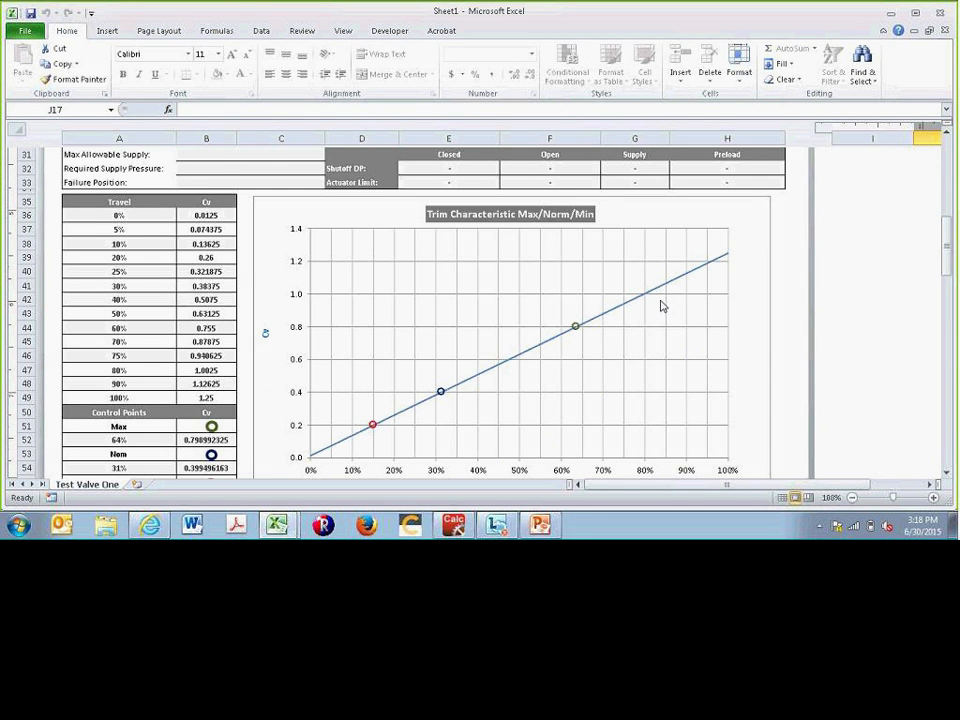
{"action": "scroll", "coordinate": [662, 304], "scroll_direction": "down", "scroll_amount": 2}
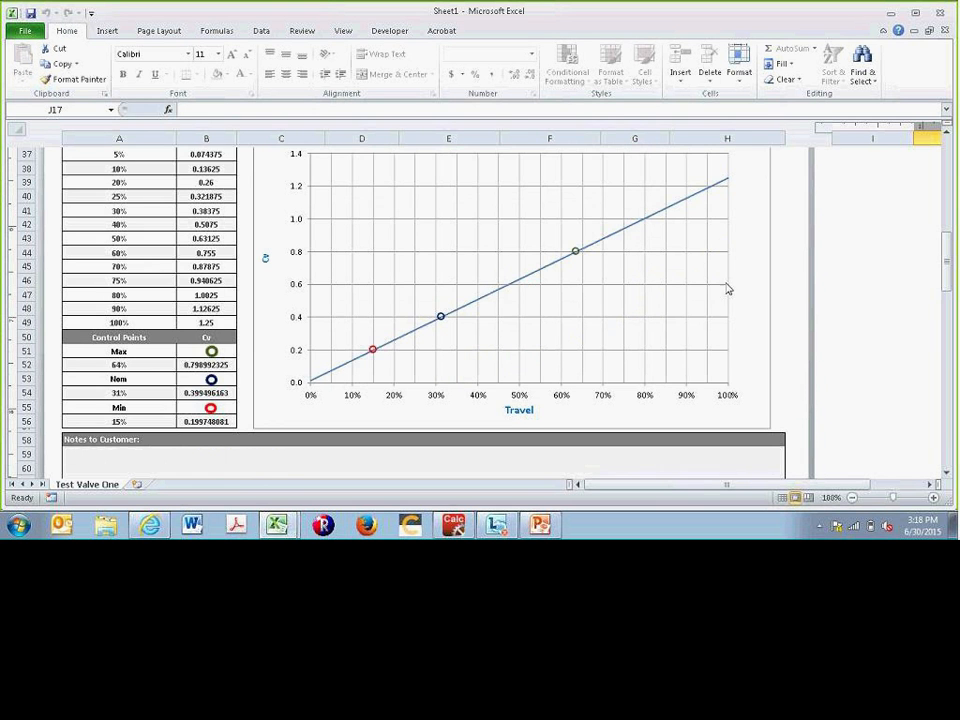
{"action": "scroll", "coordinate": [729, 300], "scroll_direction": "up", "scroll_amount": 1}
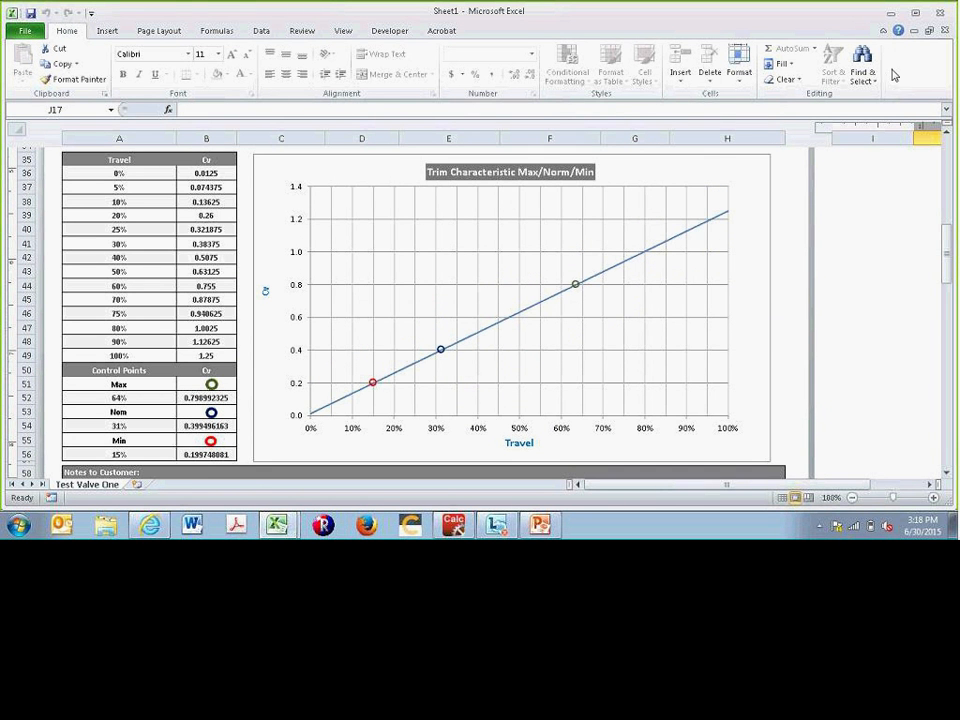
Return to RCVcalc and start printing the Test Valve One calculation with the existing print options.
{"action": "left_click", "coordinate": [889, 13]}
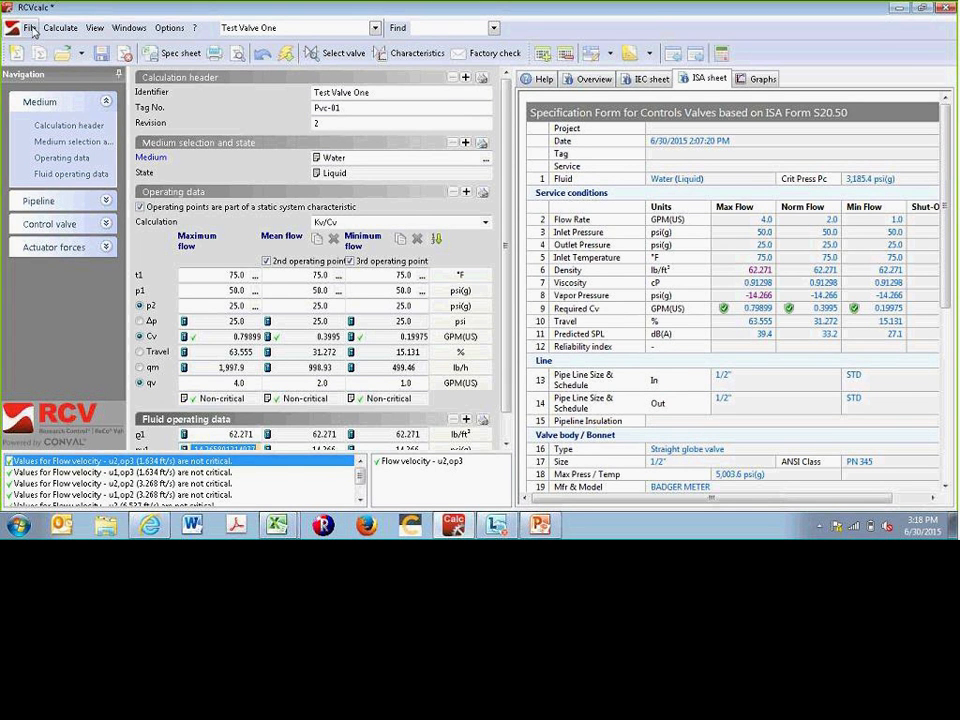
{"action": "left_click", "coordinate": [31, 28]}
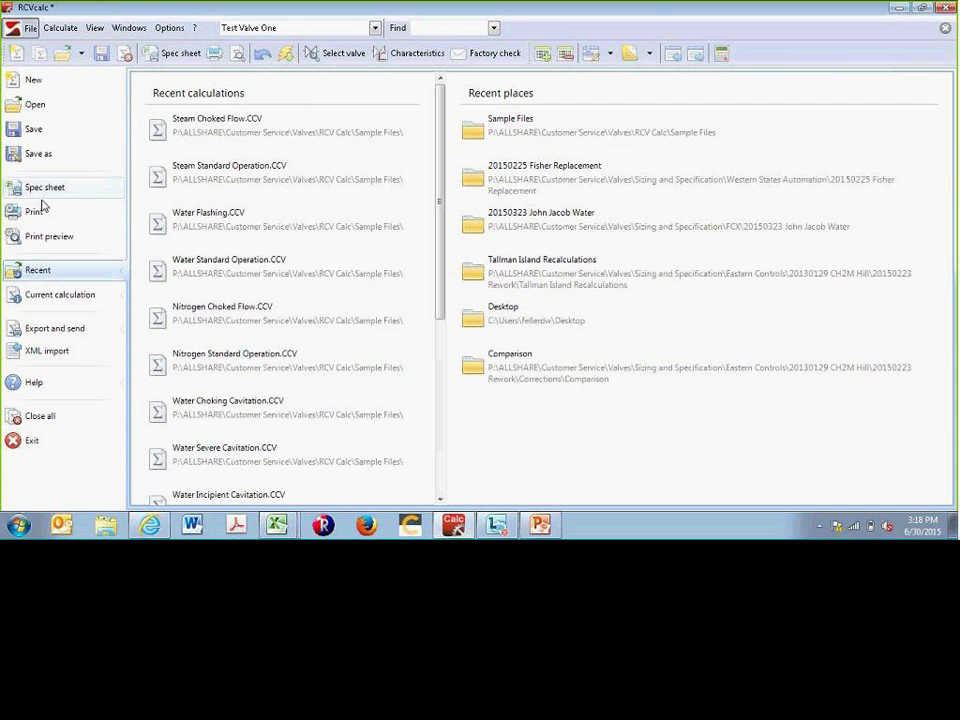
{"action": "left_click", "coordinate": [34, 212]}
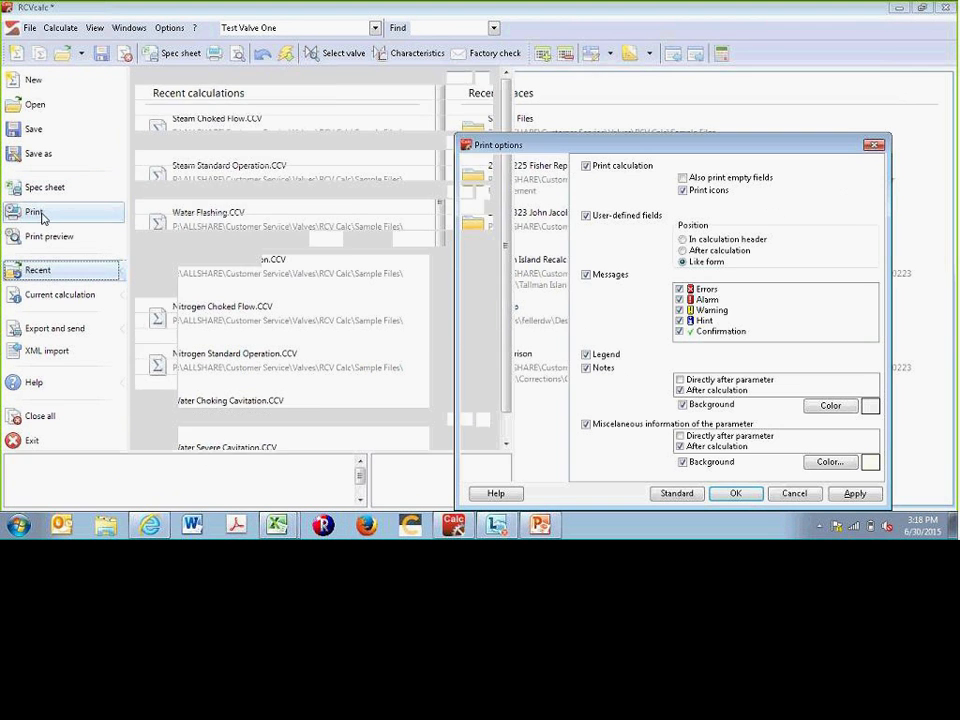
{"action": "left_click_drag", "start_coordinate": [520, 145], "coordinate": [395, 60]}
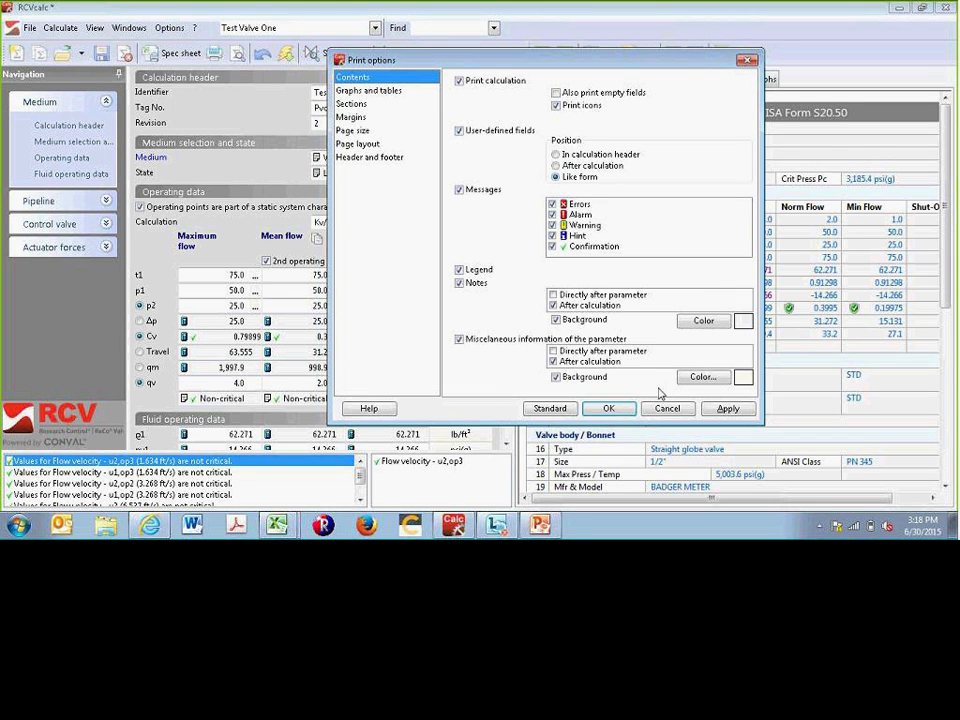
{"action": "left_click", "coordinate": [610, 408]}
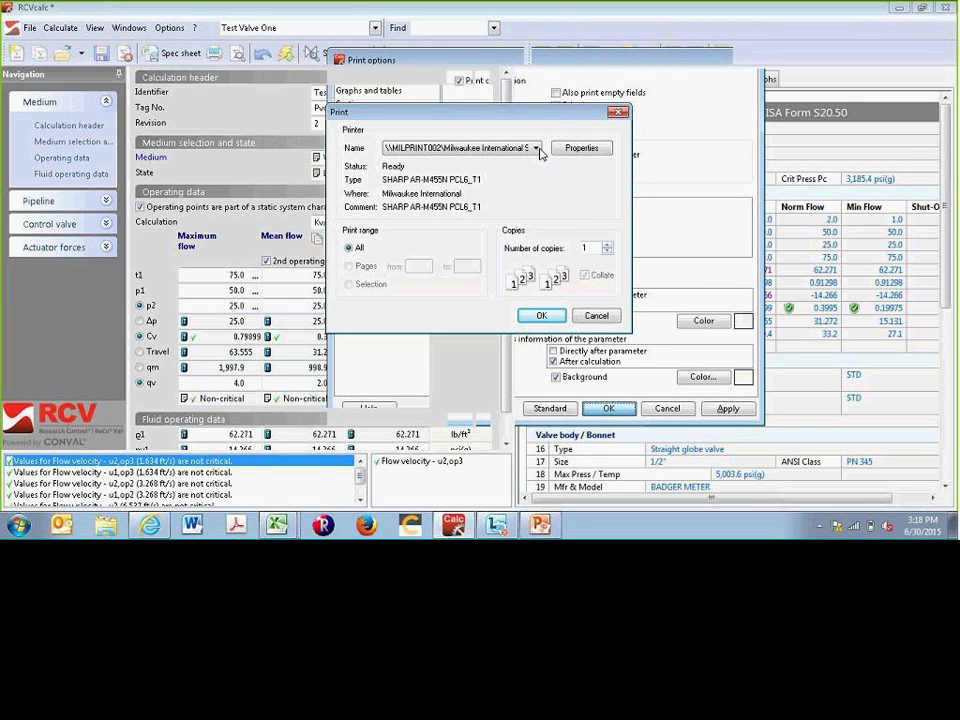
Print the calculation to Adobe PDF, saving it on the Desktop as RCVcalc _.pdf.
{"action": "left_click", "coordinate": [470, 149]}
{"action": "left_click", "coordinate": [510, 179]}
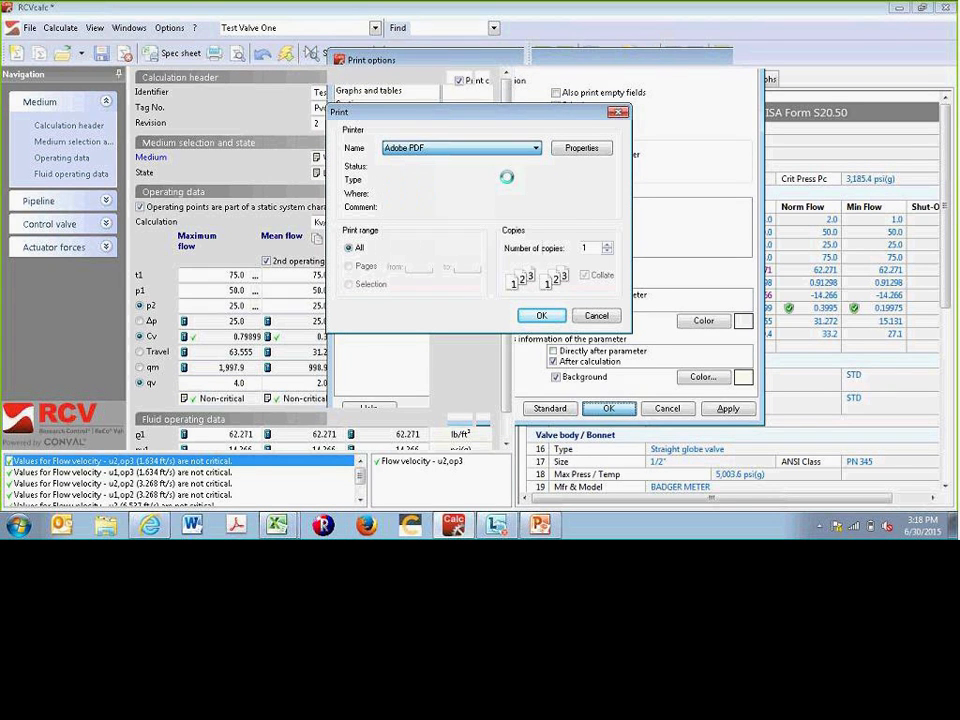
{"action": "left_click", "coordinate": [541, 316]}
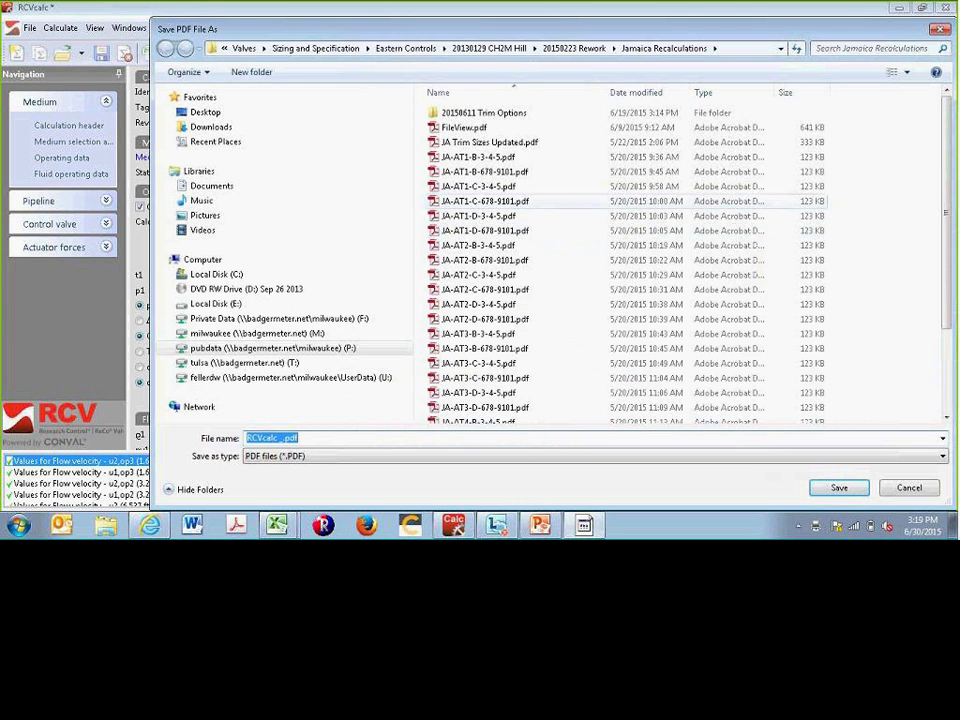
{"action": "left_click", "coordinate": [204, 111]}
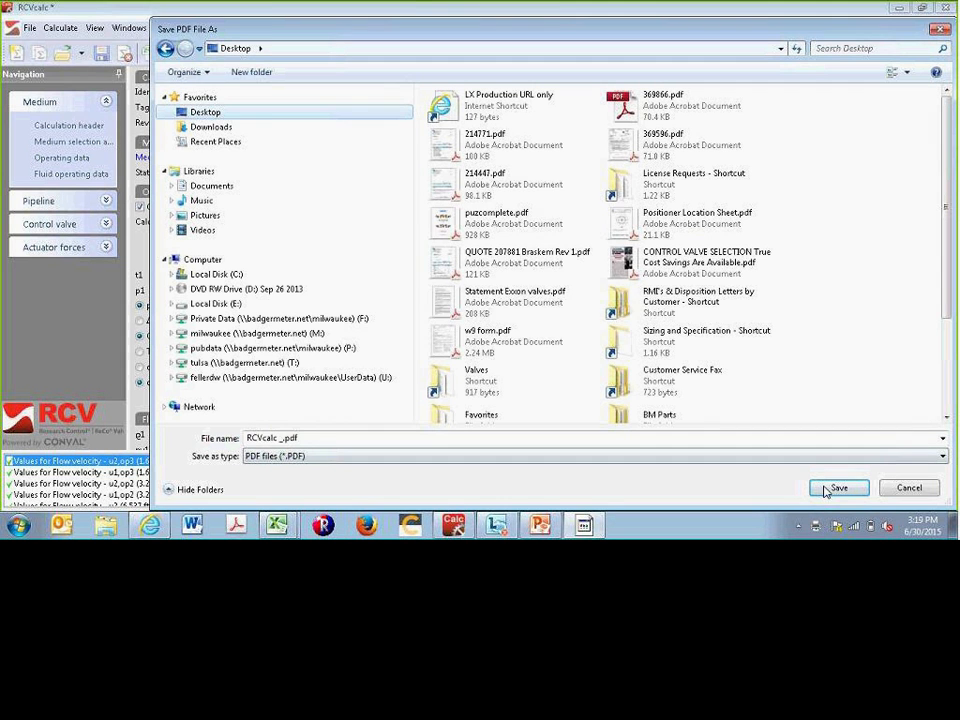
{"action": "left_click", "coordinate": [826, 491]}
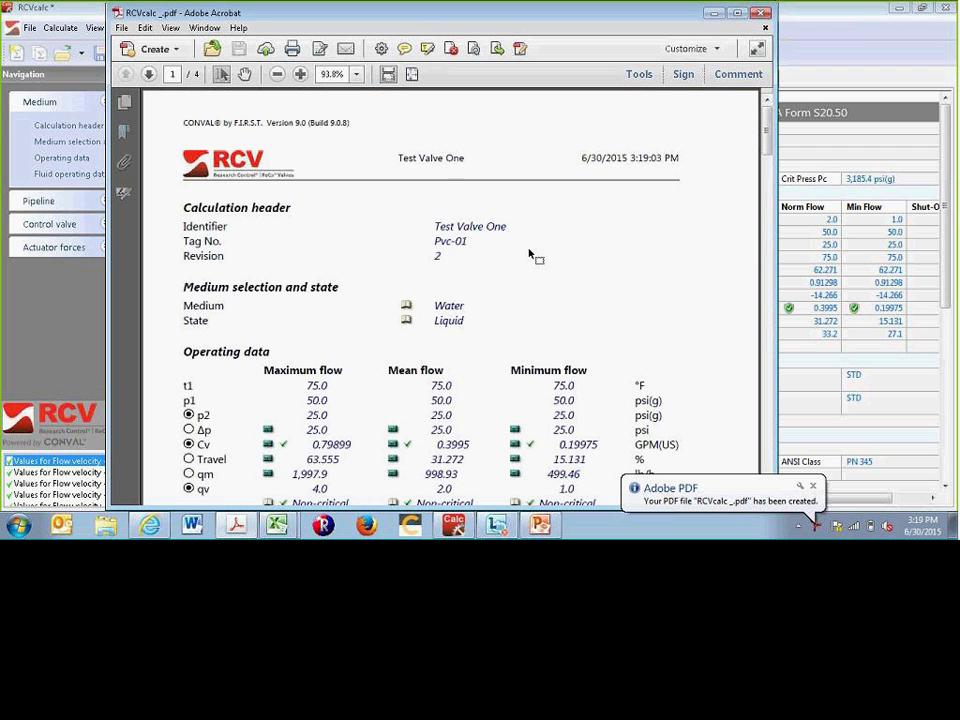
Review the PDF's operating data, pipe, valve selection, valve data, load-dependent values and actuator force sections.
{"action": "scroll", "coordinate": [661, 234], "scroll_direction": "down", "scroll_amount": 2}
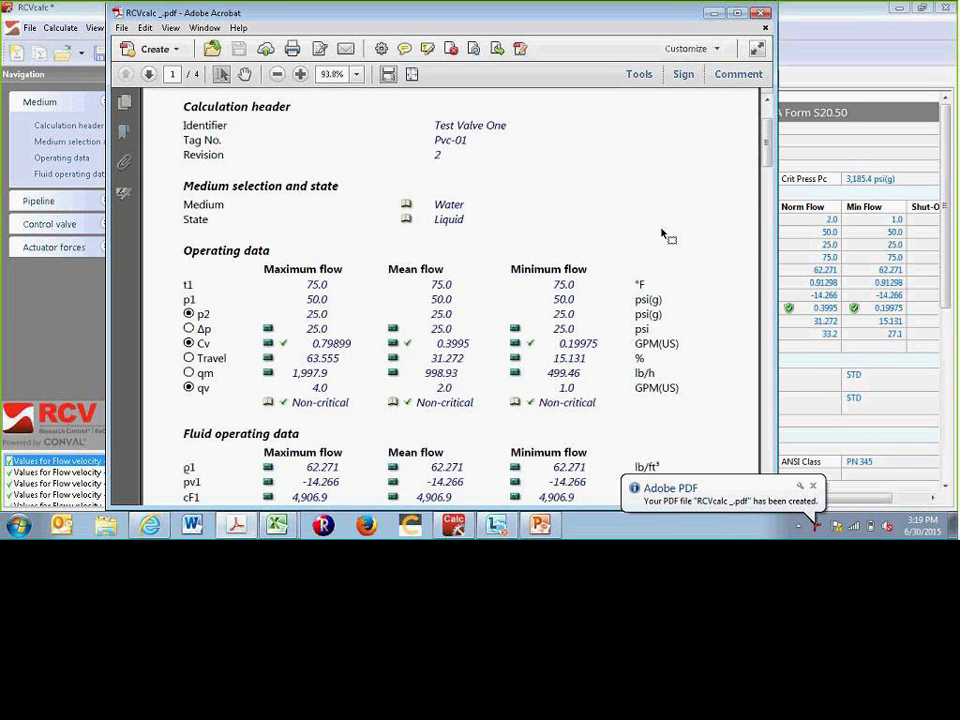
{"action": "scroll", "coordinate": [669, 226], "scroll_direction": "down", "scroll_amount": 2}
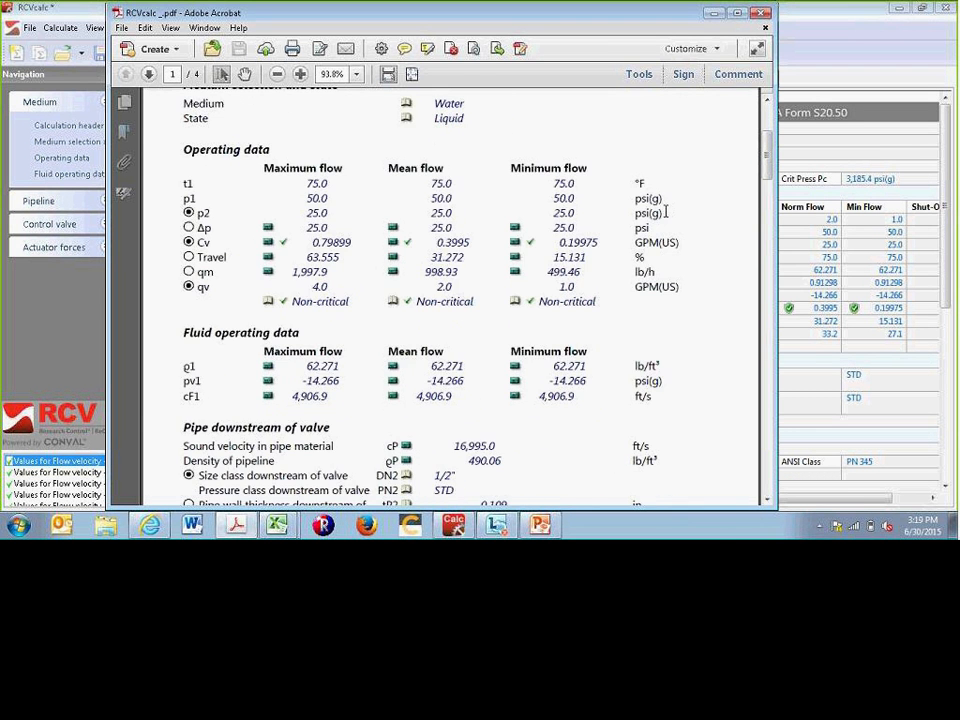
{"action": "scroll", "coordinate": [666, 211], "scroll_direction": "down", "scroll_amount": 3}
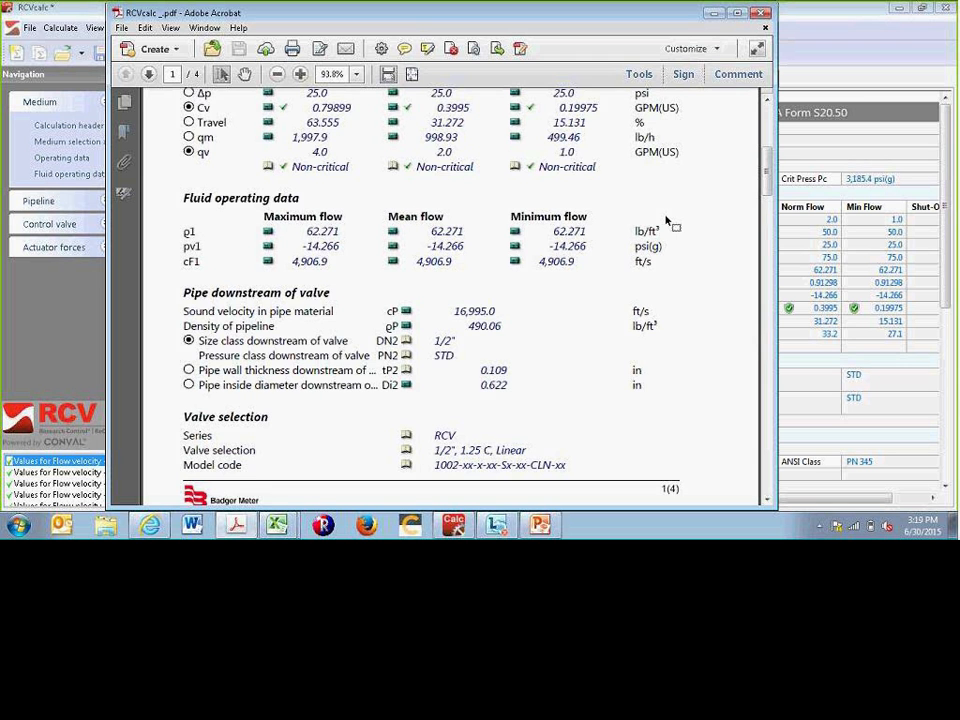
{"action": "scroll", "coordinate": [670, 230], "scroll_direction": "down", "scroll_amount": 7}
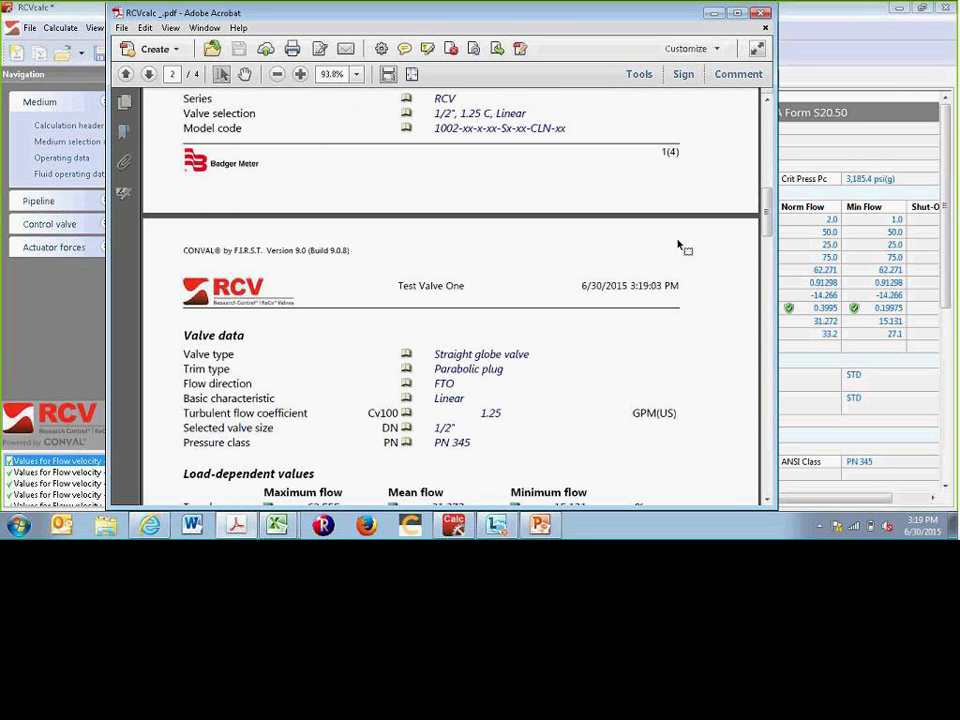
{"action": "scroll", "coordinate": [686, 246], "scroll_direction": "down", "scroll_amount": 6}
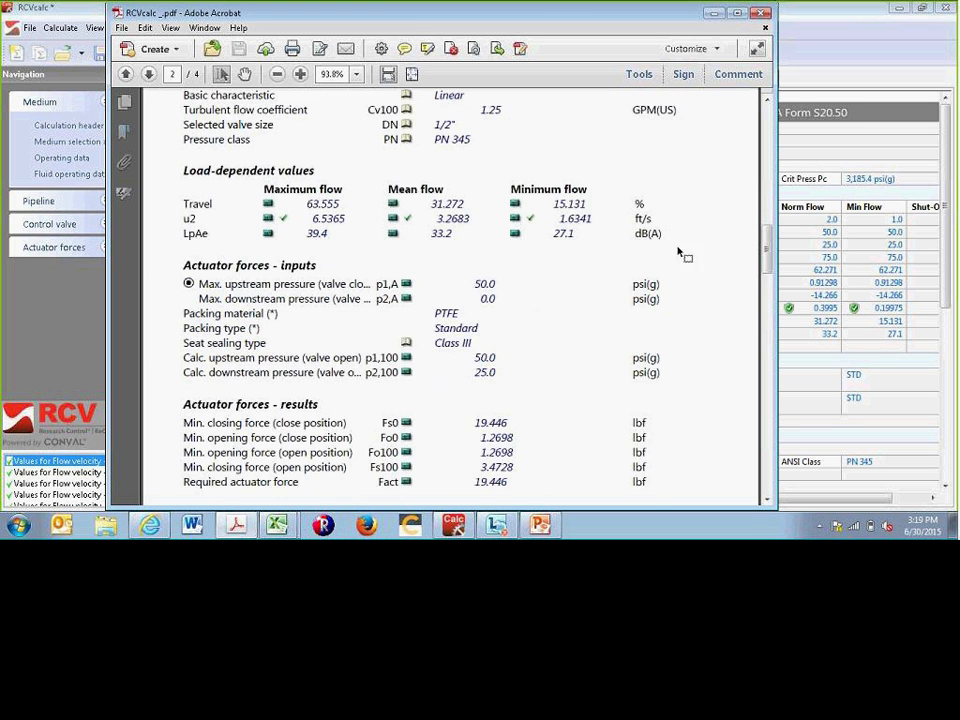
{"action": "scroll", "coordinate": [681, 267], "scroll_direction": "down", "scroll_amount": 1}
{"action": "scroll", "coordinate": [695, 313], "scroll_direction": "up", "scroll_amount": 5}
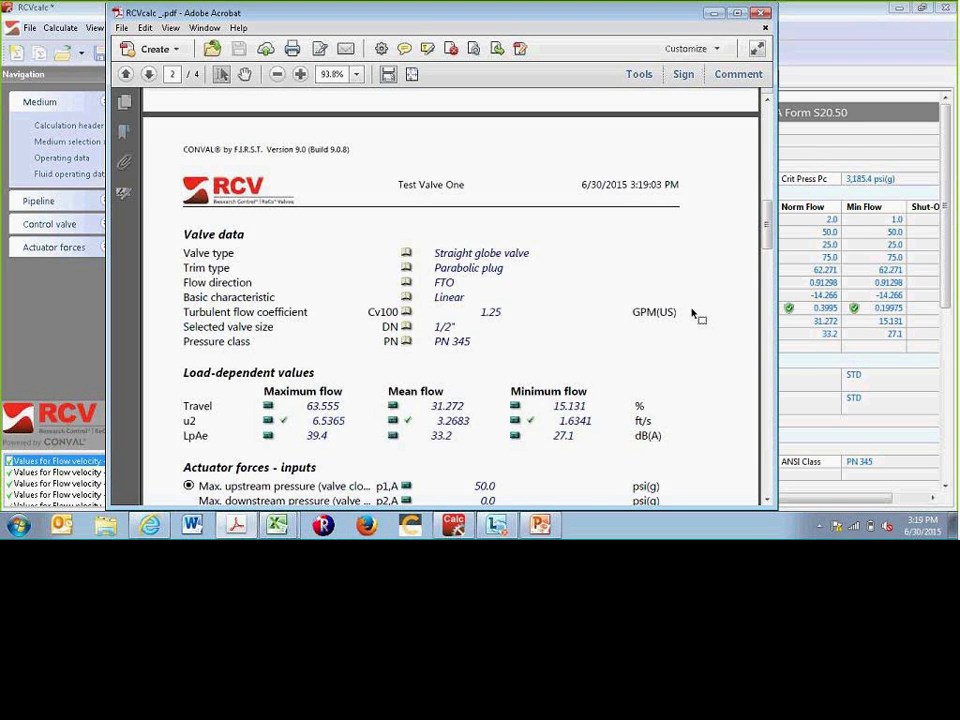
Review the calculation header and operating data on the PDF's first page, and close the document.
{"action": "scroll", "coordinate": [697, 313], "scroll_direction": "up", "scroll_amount": 14}
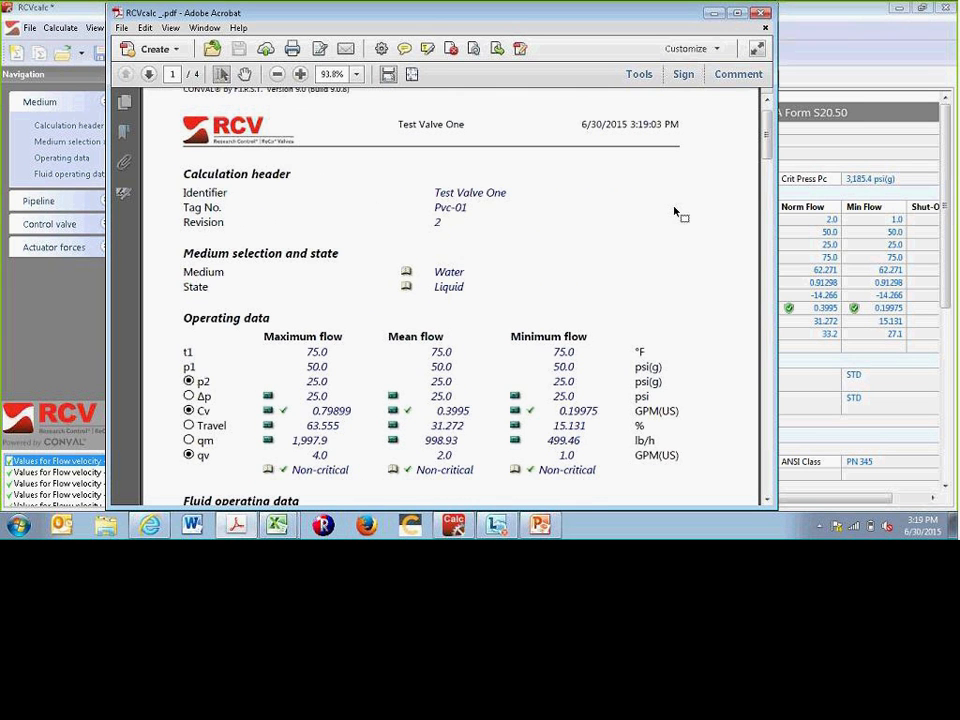
{"action": "scroll", "coordinate": [675, 212], "scroll_direction": "up", "scroll_amount": 1}
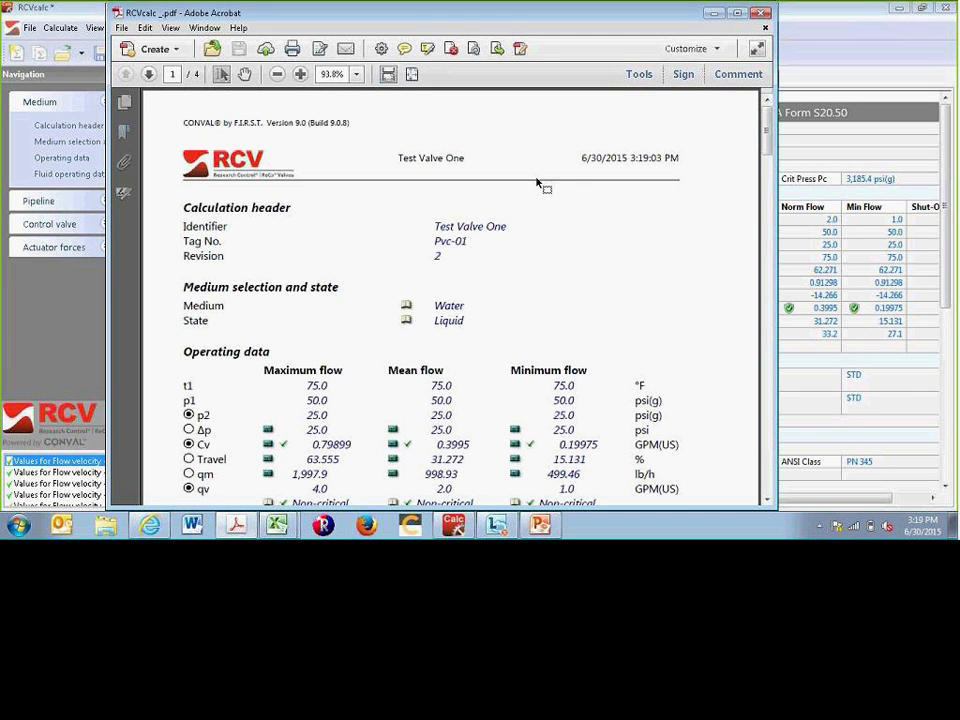
{"action": "left_click", "coordinate": [762, 14]}
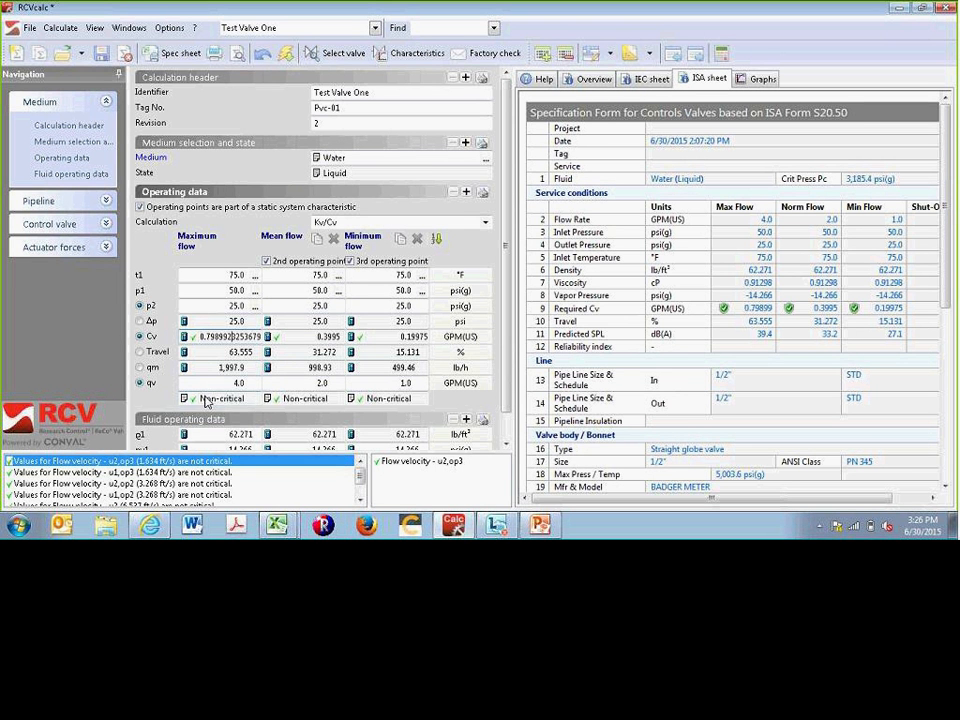
Check the maximum-flow flow type, and raise its upstream pressure p1 to 200 psi(g) and on to 250 psi(g).
{"action": "left_click", "coordinate": [207, 399]}
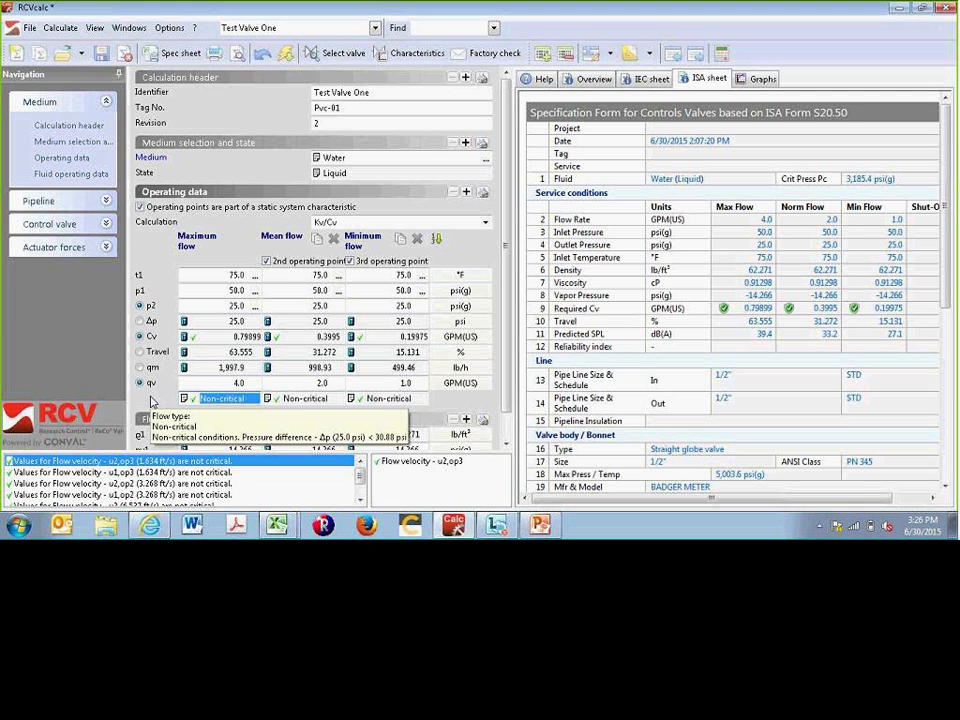
{"action": "left_click", "coordinate": [216, 291]}
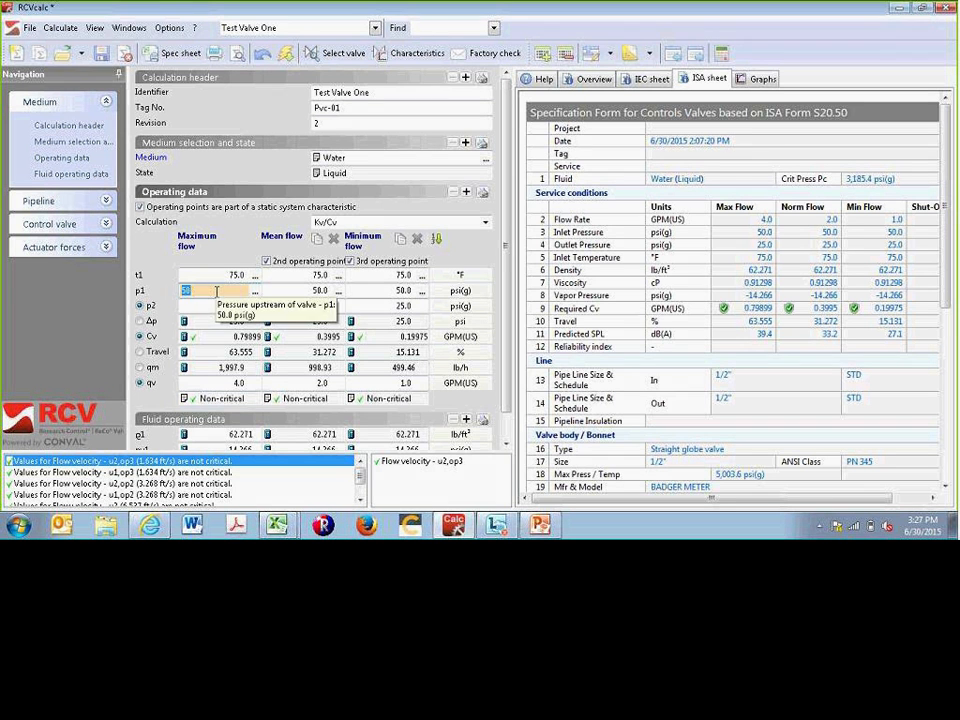
{"action": "type", "text": "200"}
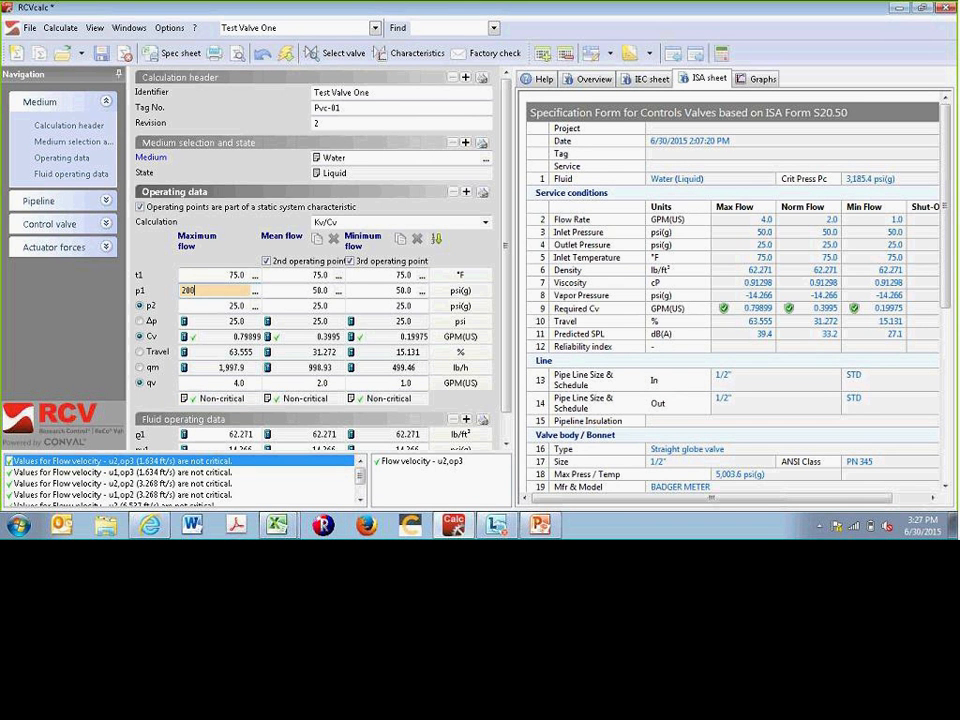
{"action": "key", "text": "Return"}
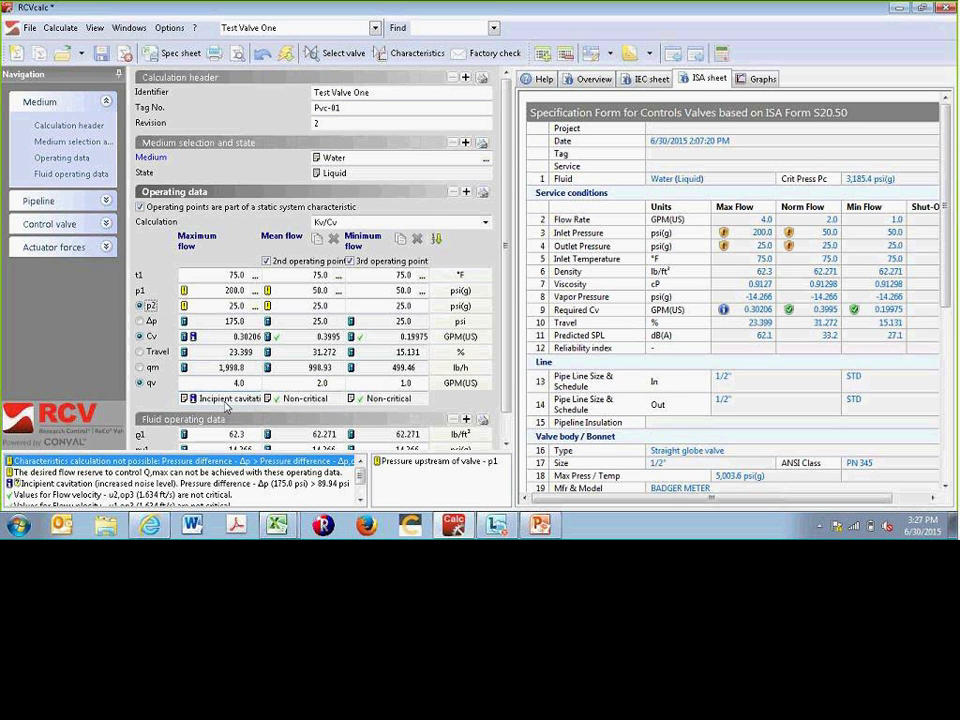
{"action": "left_click", "coordinate": [224, 290]}
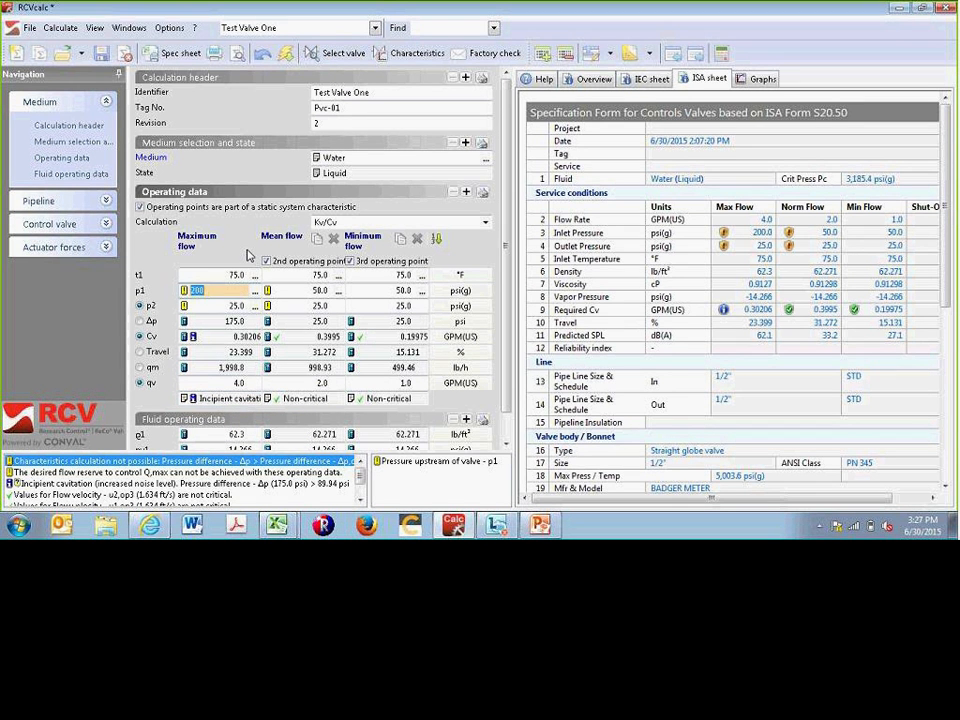
{"action": "type", "text": "250"}
{"action": "key", "text": "Return"}
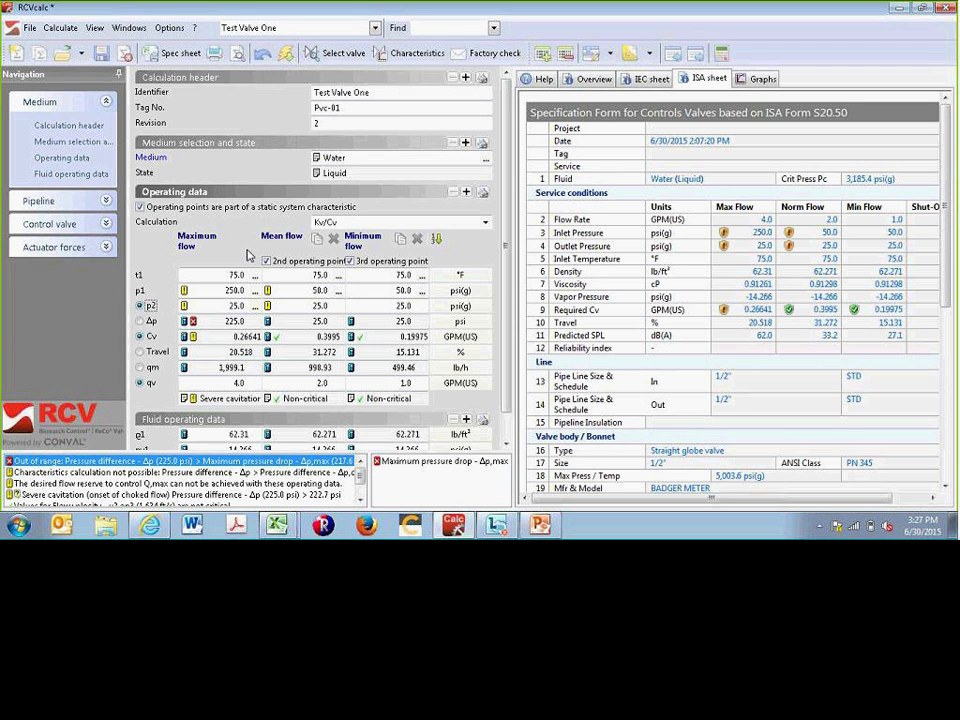
{"action": "mouse_move", "coordinate": [196, 407]}
Raise the maximum-flow temperature t1 to 250 °F and on to 350 °F to test the flow type.
{"action": "left_click", "coordinate": [225, 276]}
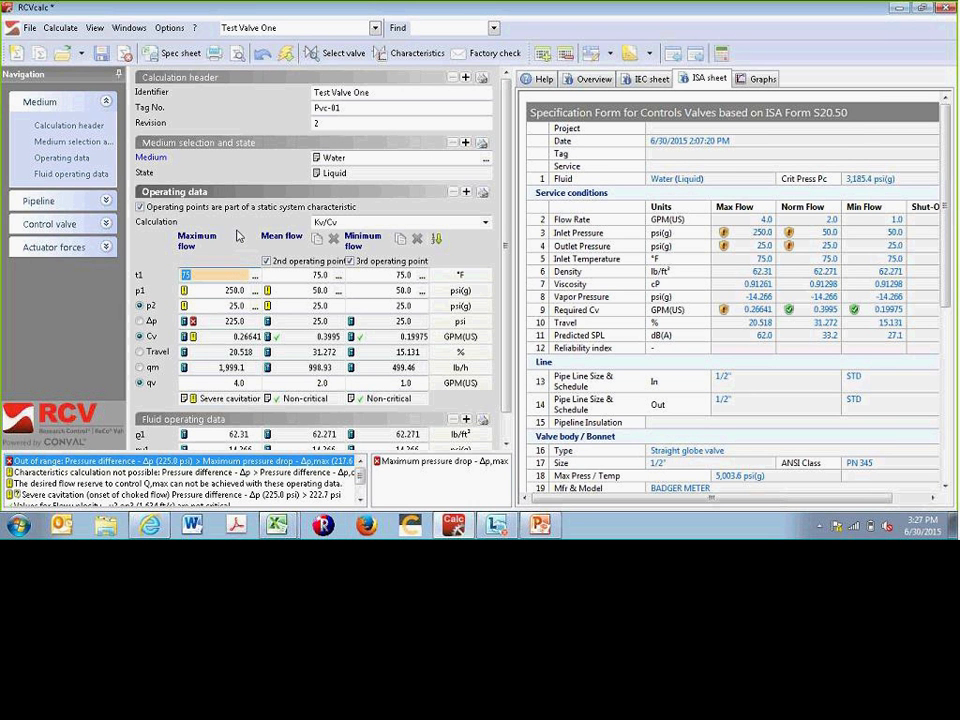
{"action": "type", "text": "250"}
{"action": "key", "text": "Tab"}
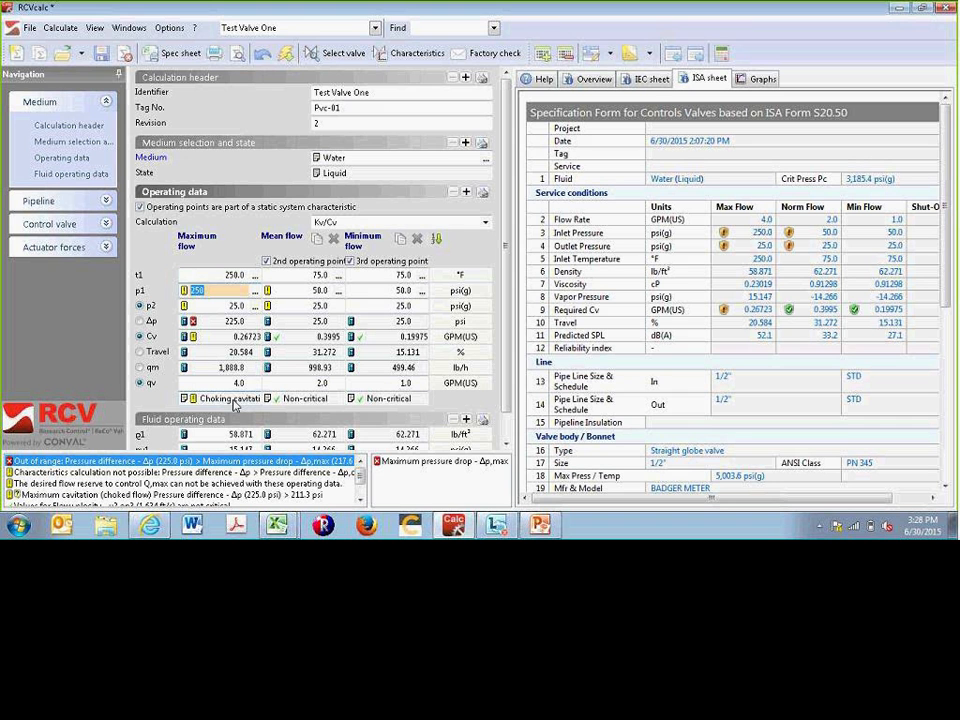
{"action": "key", "text": "Up"}
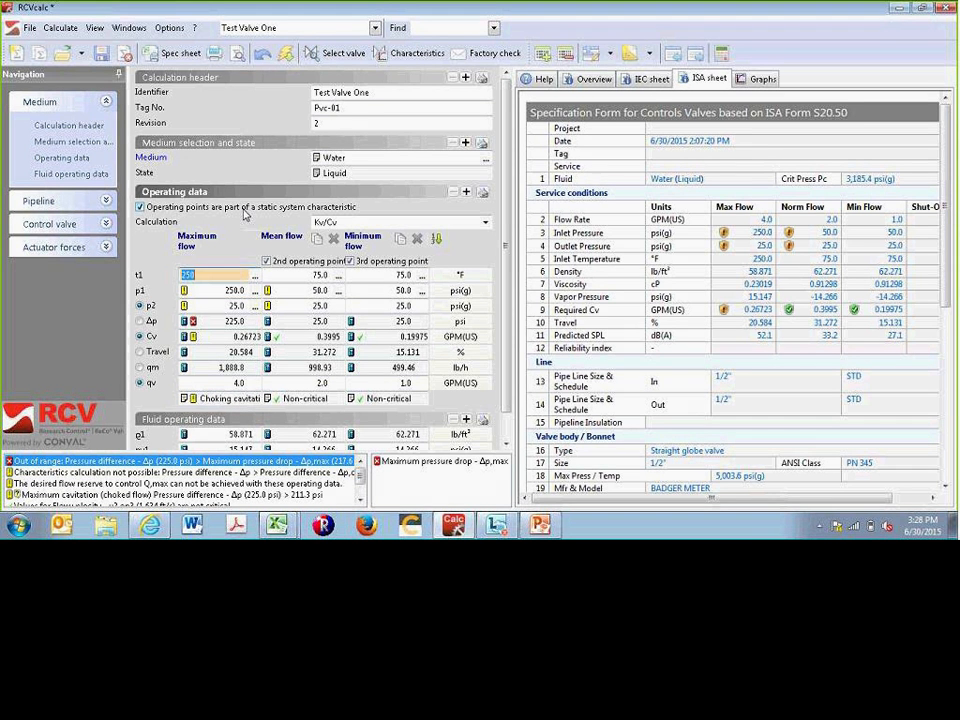
{"action": "type", "text": "350"}
{"action": "key", "text": "Return"}
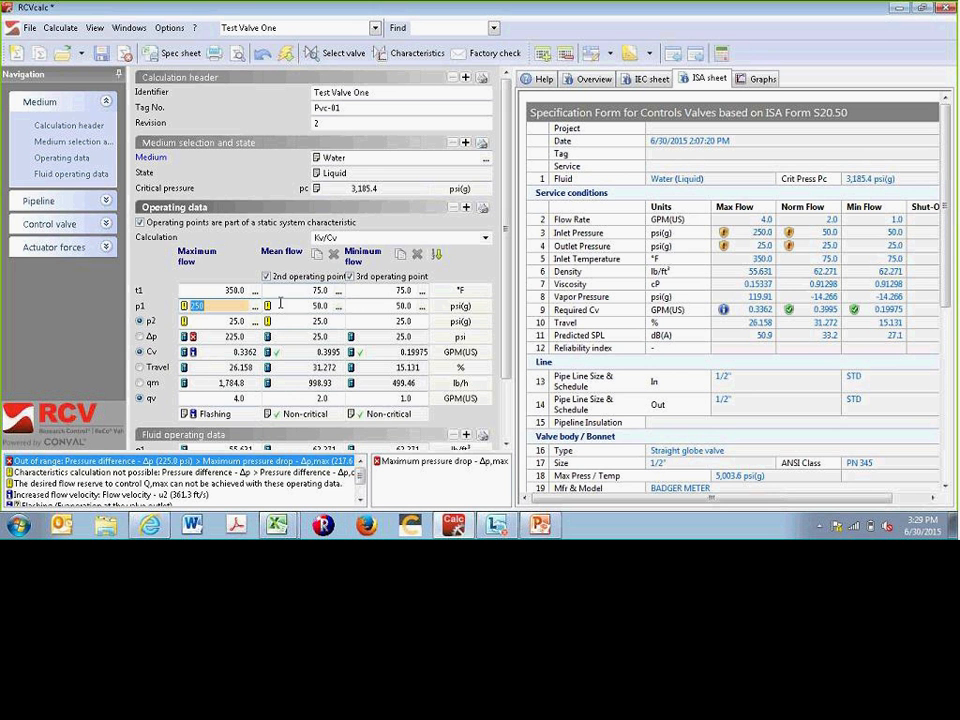
Set the maximum-flow temperature t1 to 75 °F and its upstream pressure p1 to 50 psi(g).
{"action": "left_click", "coordinate": [240, 290]}
{"action": "type", "text": "75"}
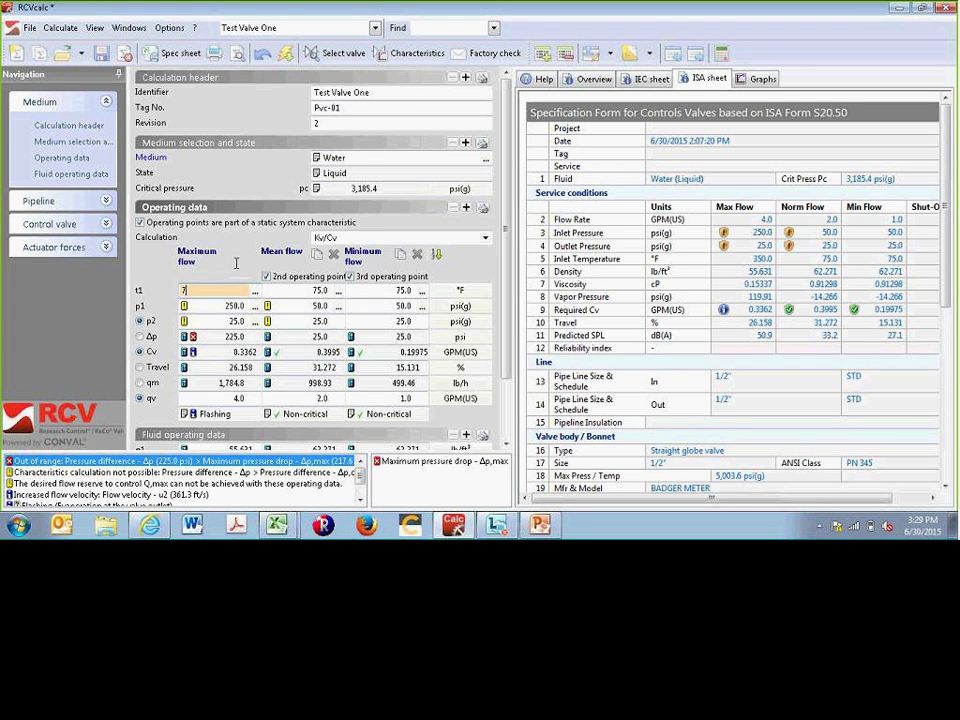
{"action": "key", "text": "Return"}
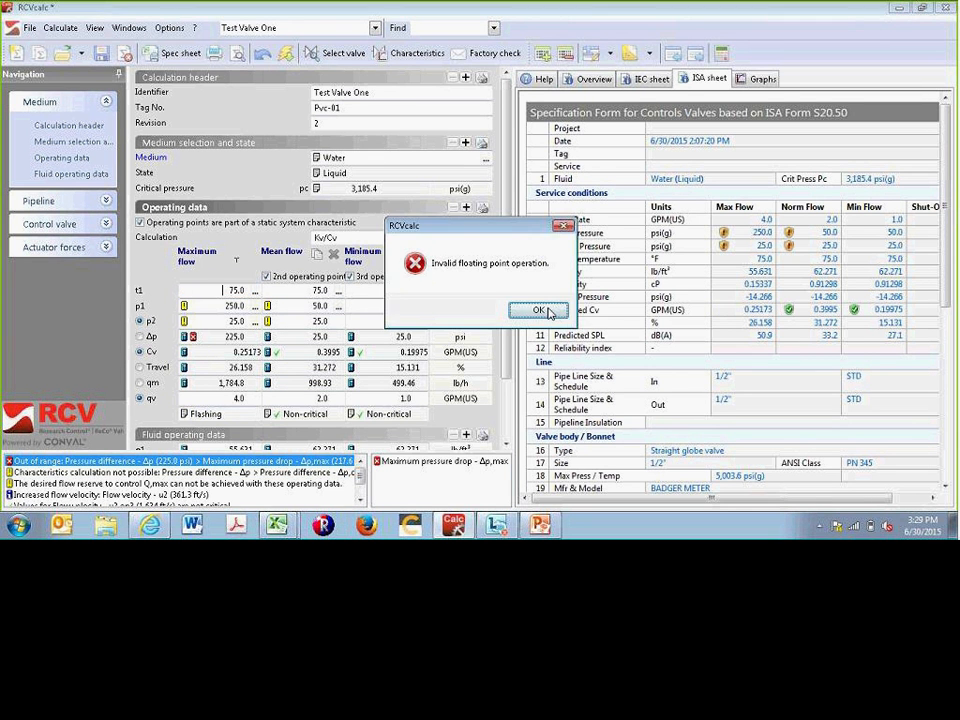
{"action": "left_click", "coordinate": [536, 310]}
{"action": "left_click", "coordinate": [225, 305]}
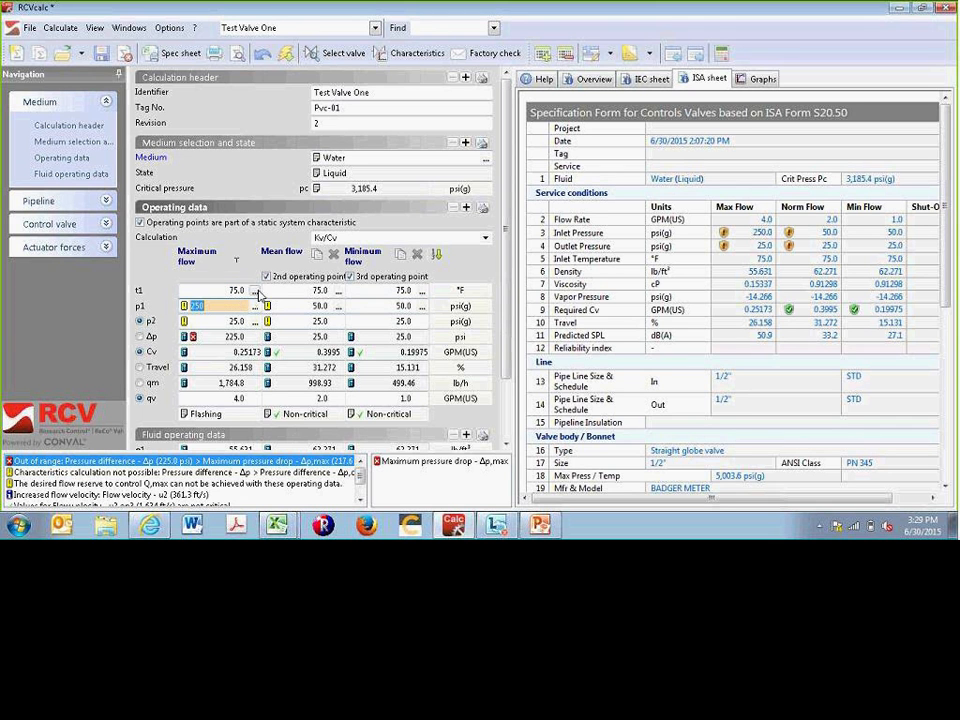
{"action": "type", "text": "50"}
{"action": "key", "text": "Return"}
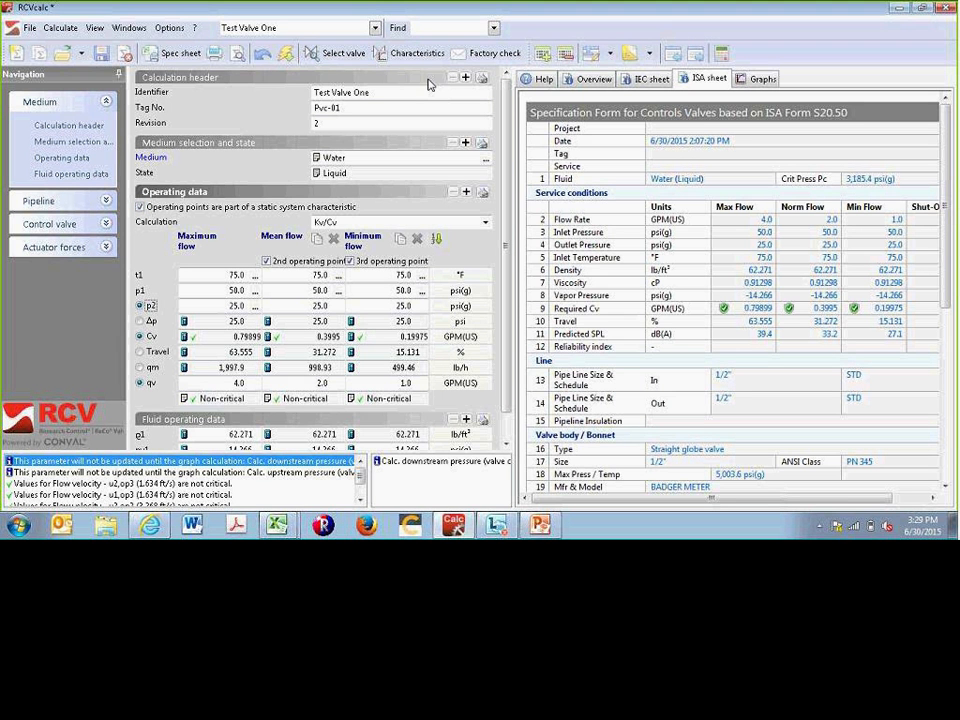
Browse the full RCV valve selection list with the Cv-value and size recommendation filters off, leaving the chosen valve as is.
{"action": "left_click", "coordinate": [353, 57]}
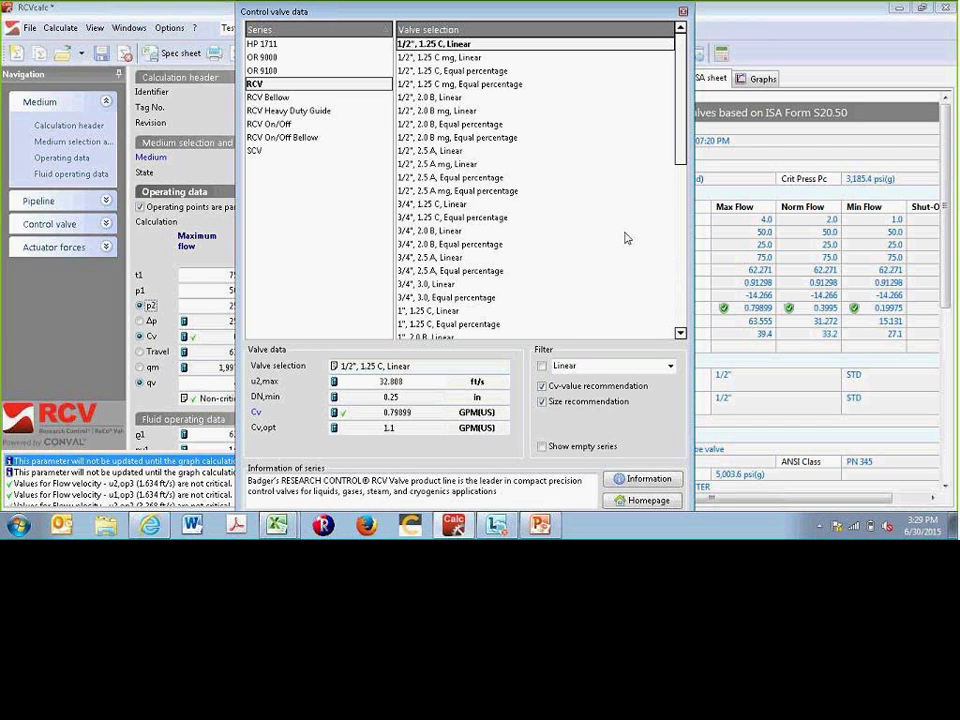
{"action": "left_click", "coordinate": [548, 386]}
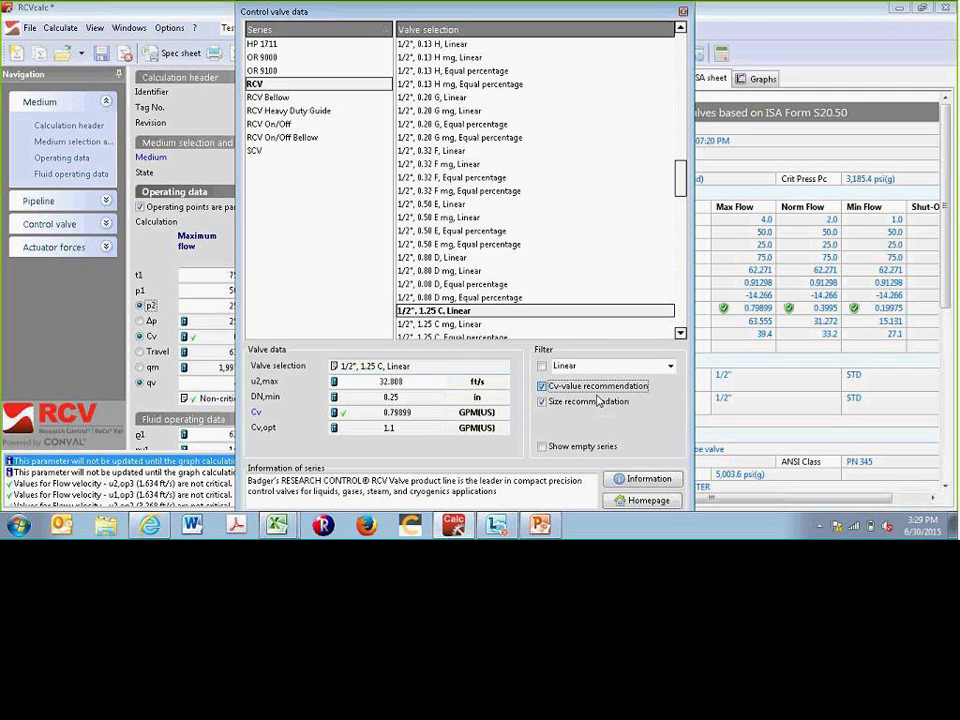
{"action": "left_click", "coordinate": [548, 401]}
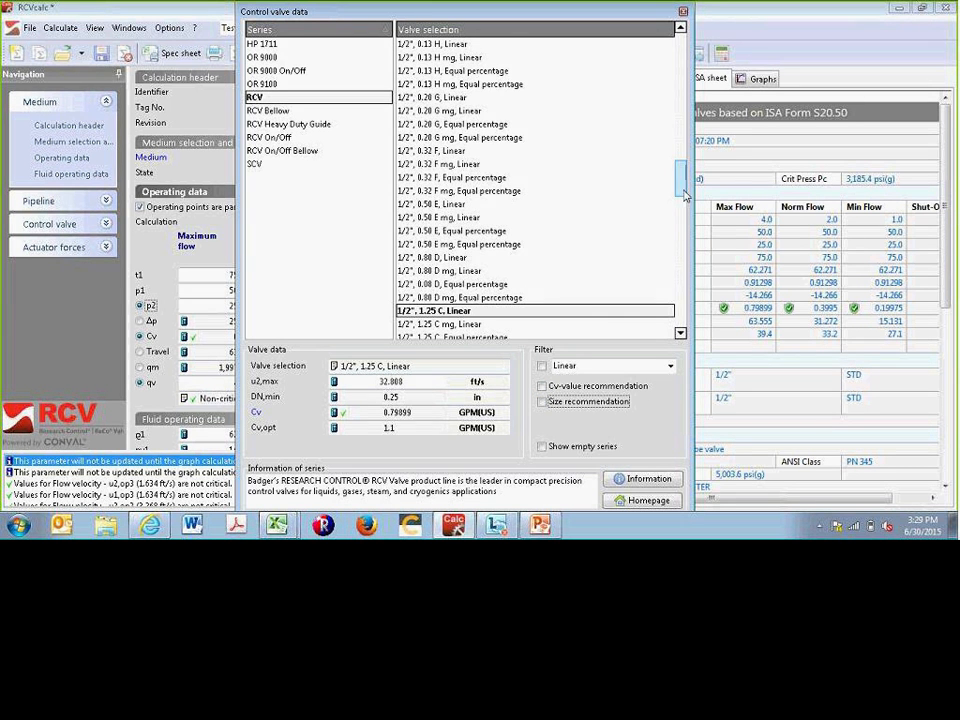
{"action": "left_click_drag", "start_coordinate": [684, 189], "coordinate": [683, 64]}
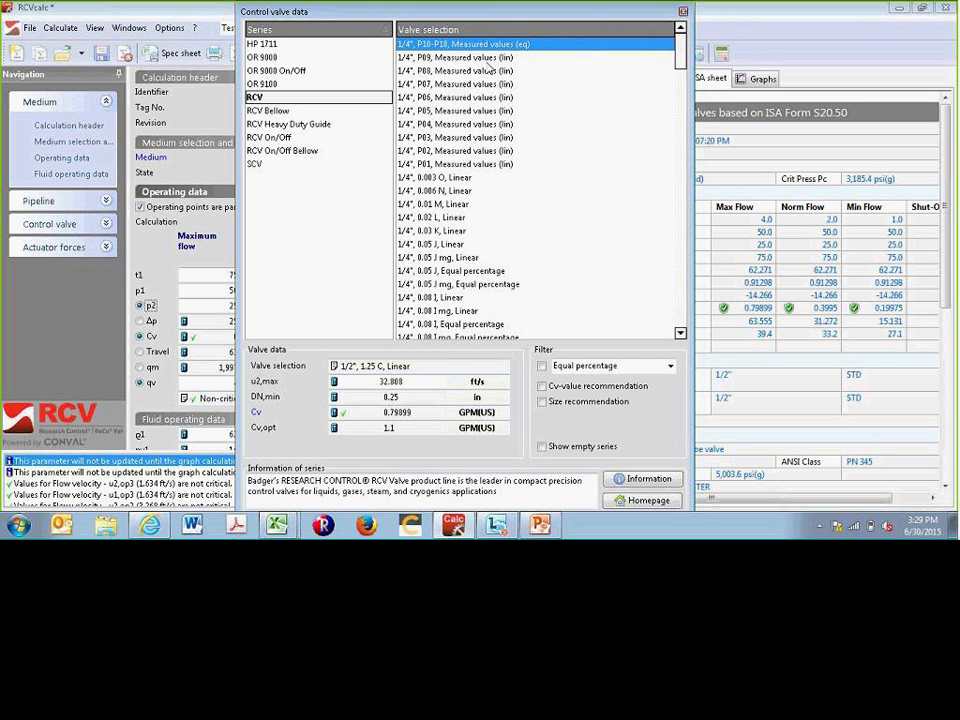
{"action": "left_click", "coordinate": [683, 12]}
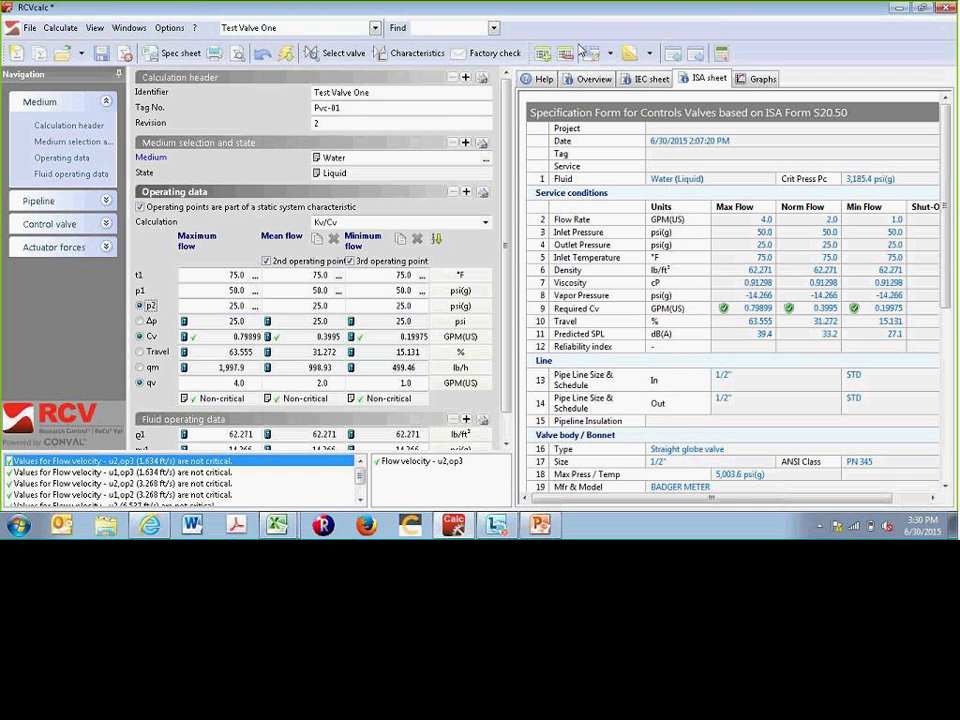
Create a factory check support e-mail with the current calculation attached, and examine its recipient.
{"action": "left_click", "coordinate": [491, 58]}
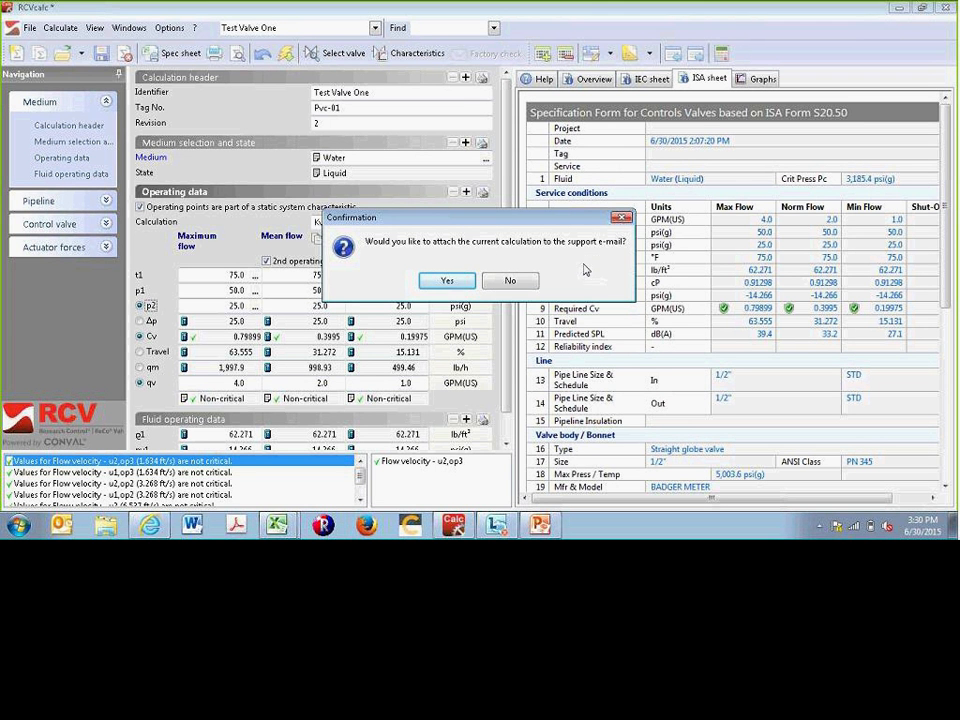
{"action": "left_click", "coordinate": [494, 281]}
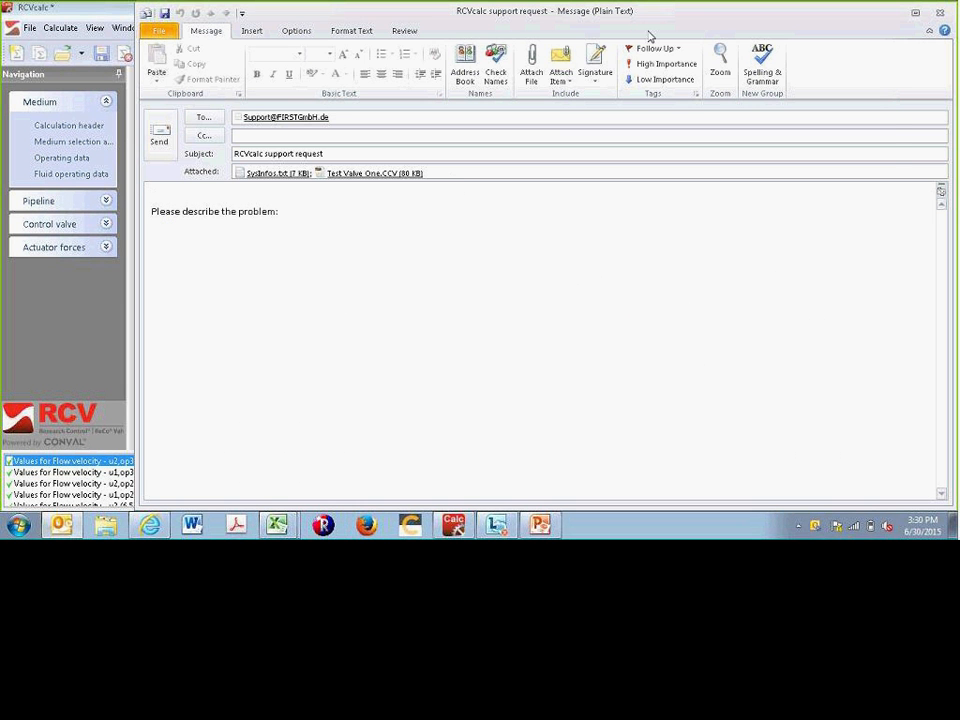
{"action": "left_click_drag", "start_coordinate": [647, 29], "coordinate": [587, 38]}
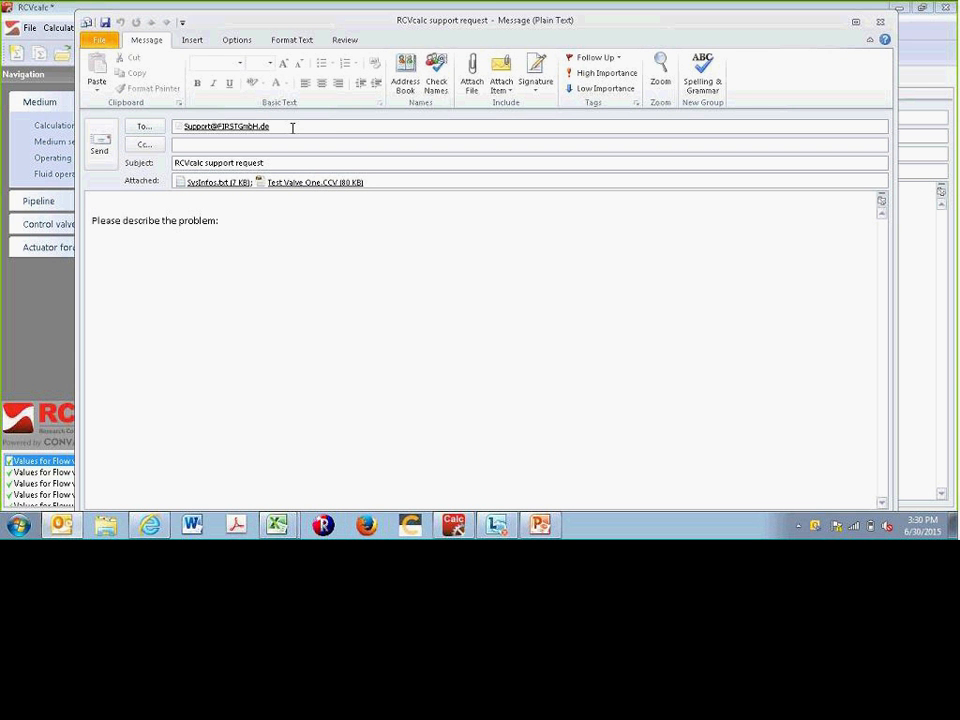
{"action": "left_click", "coordinate": [292, 127]}
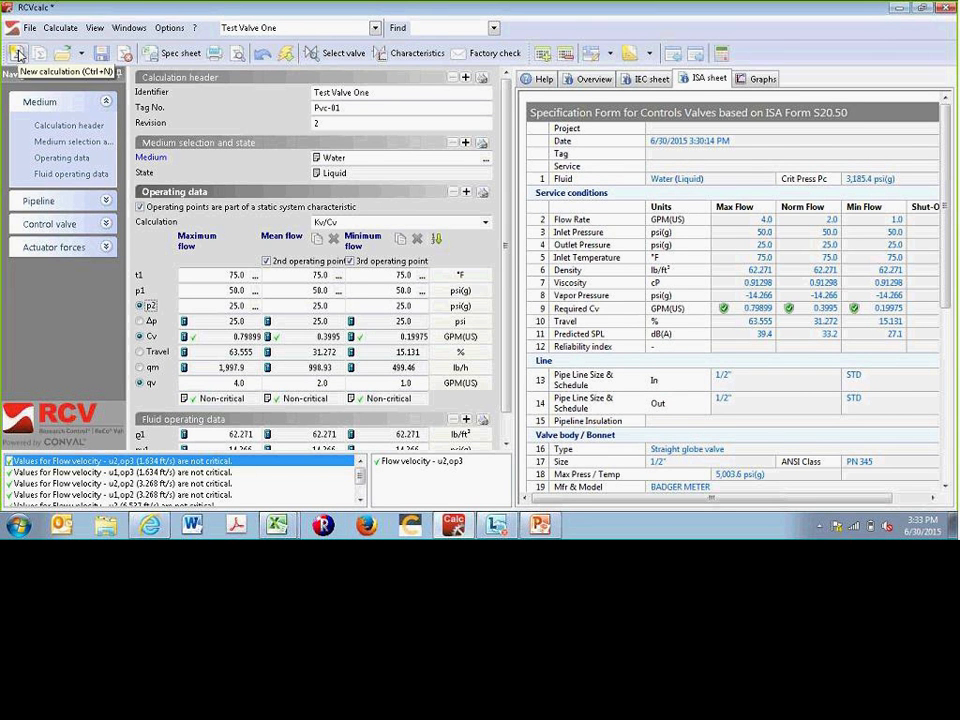
Create a new calculation with the identifier Test Gas, tag number blended gas and revision 1.
{"action": "left_click", "coordinate": [18, 55]}
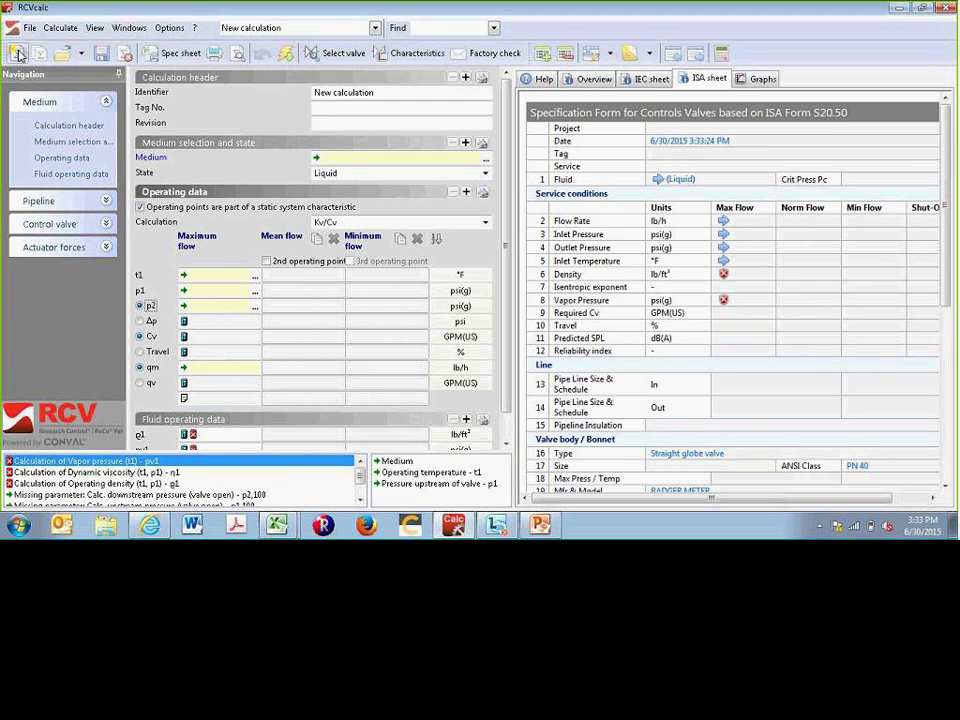
{"action": "left_click", "coordinate": [390, 93]}
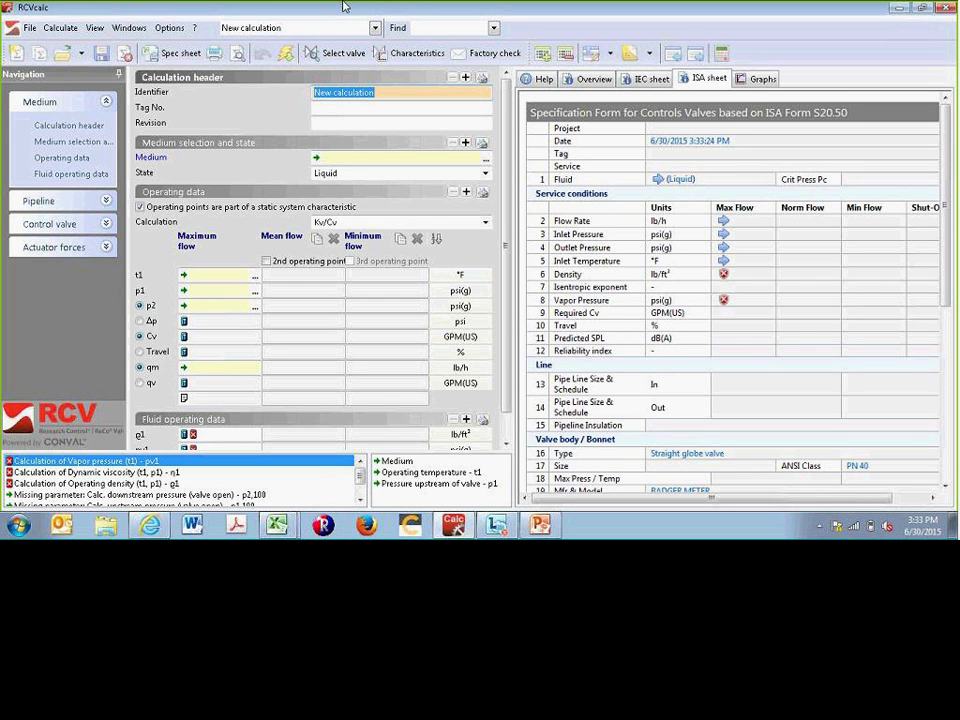
{"action": "type", "text": "Test Gas"}
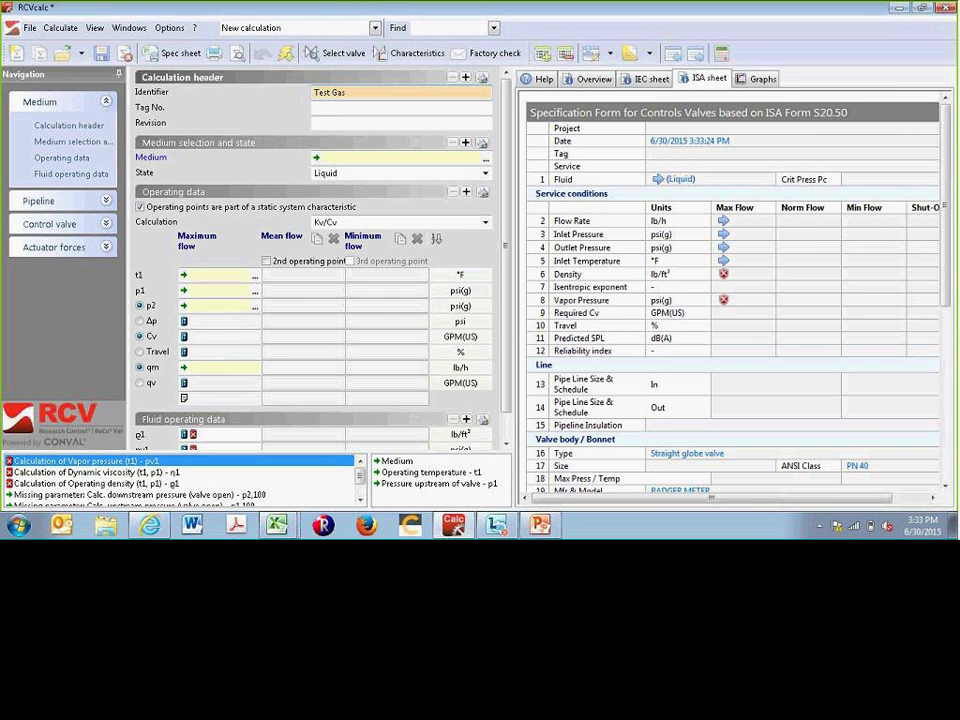
{"action": "key", "text": "Tab"}
{"action": "type", "text": "b"}
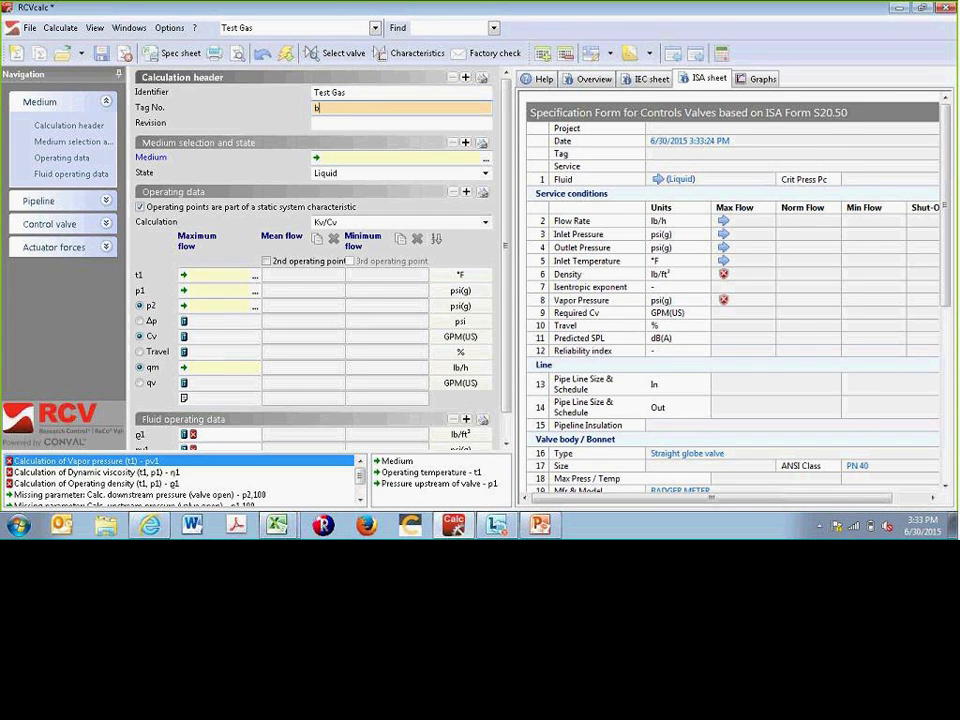
{"action": "type", "text": "lended gas"}
{"action": "key", "text": "Tab"}
{"action": "type", "text": "1"}
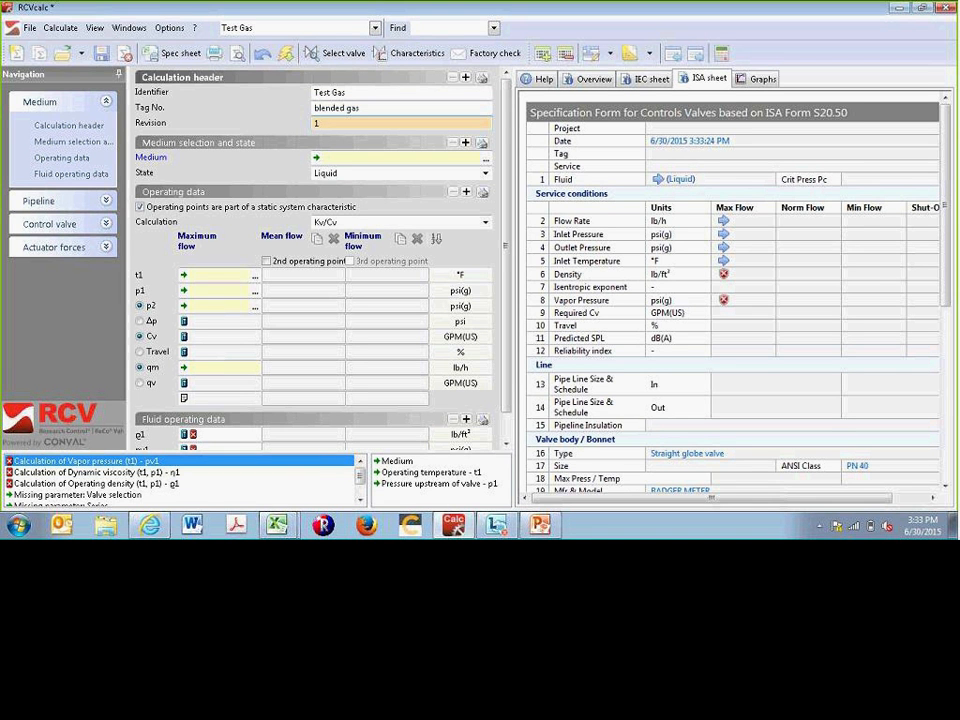
Select the Gas mixture calculation method from the fluid mixtures as the medium for Test Gas.
{"action": "left_click", "coordinate": [486, 159]}
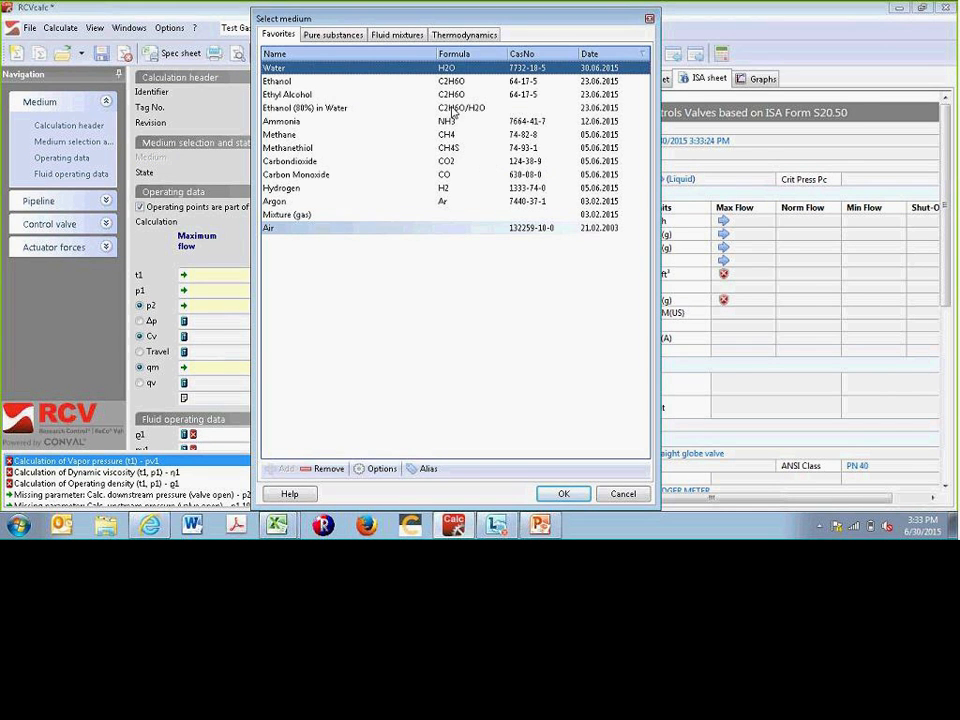
{"action": "left_click", "coordinate": [398, 35]}
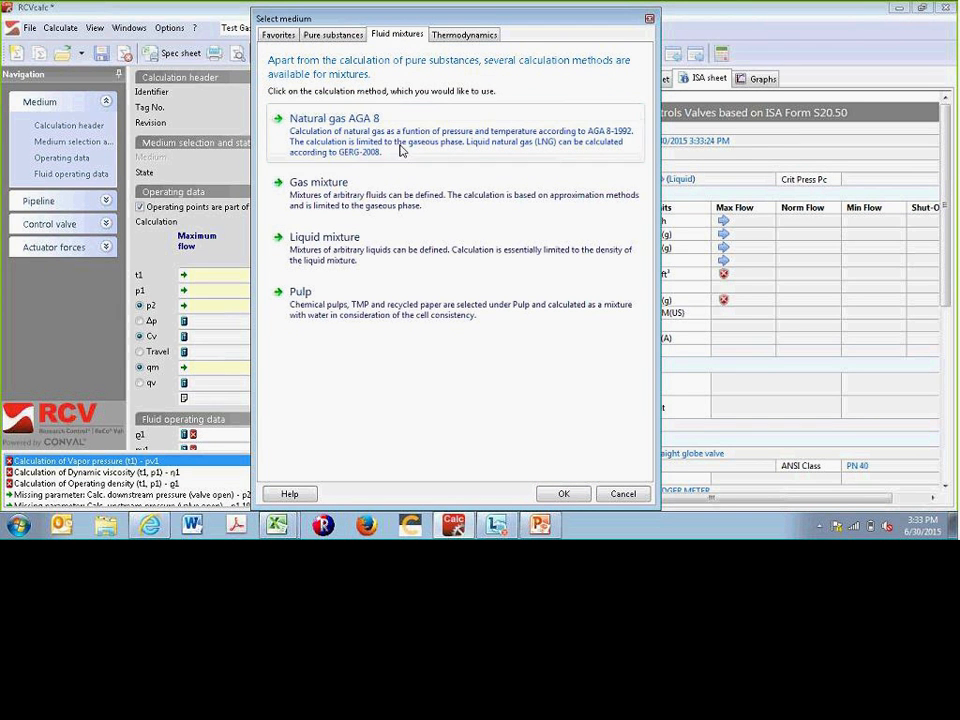
{"action": "double_click", "coordinate": [386, 196]}
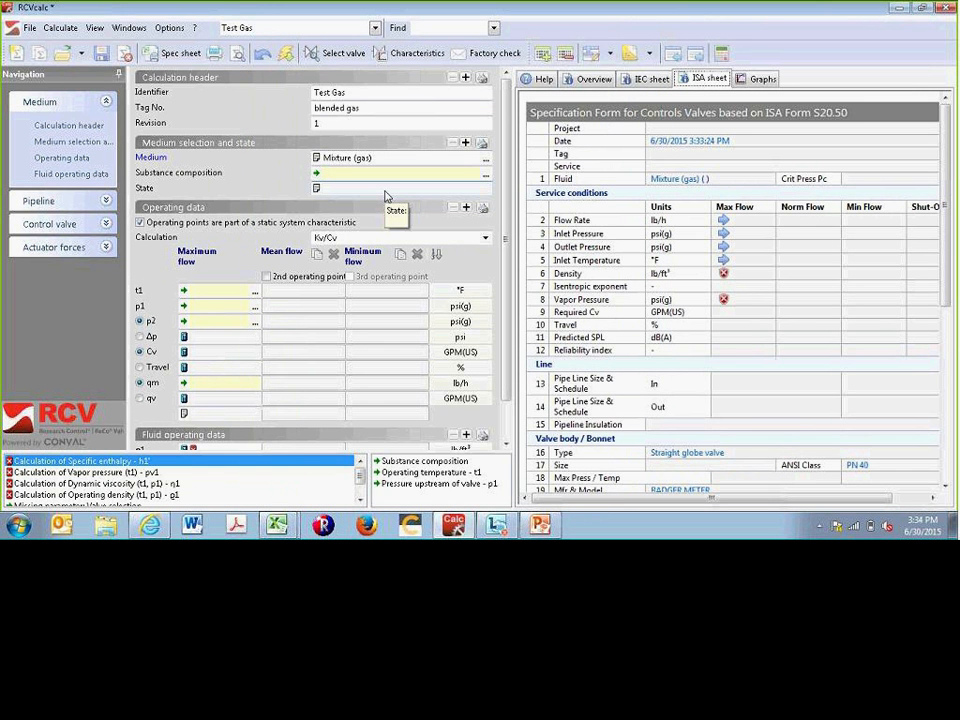
Create a new public gas mixture for the substance composition and name it 50 oxygen 50 nitrogen.
{"action": "left_click", "coordinate": [486, 176]}
{"action": "left_click_drag", "start_coordinate": [632, 181], "coordinate": [431, 118]}
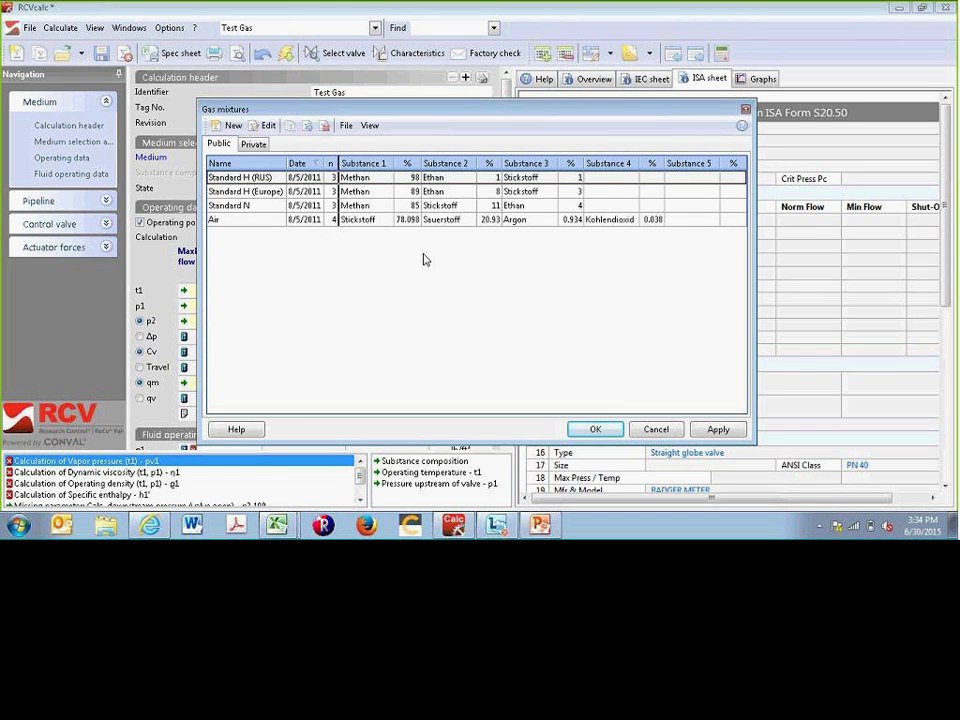
{"action": "left_click", "coordinate": [232, 126]}
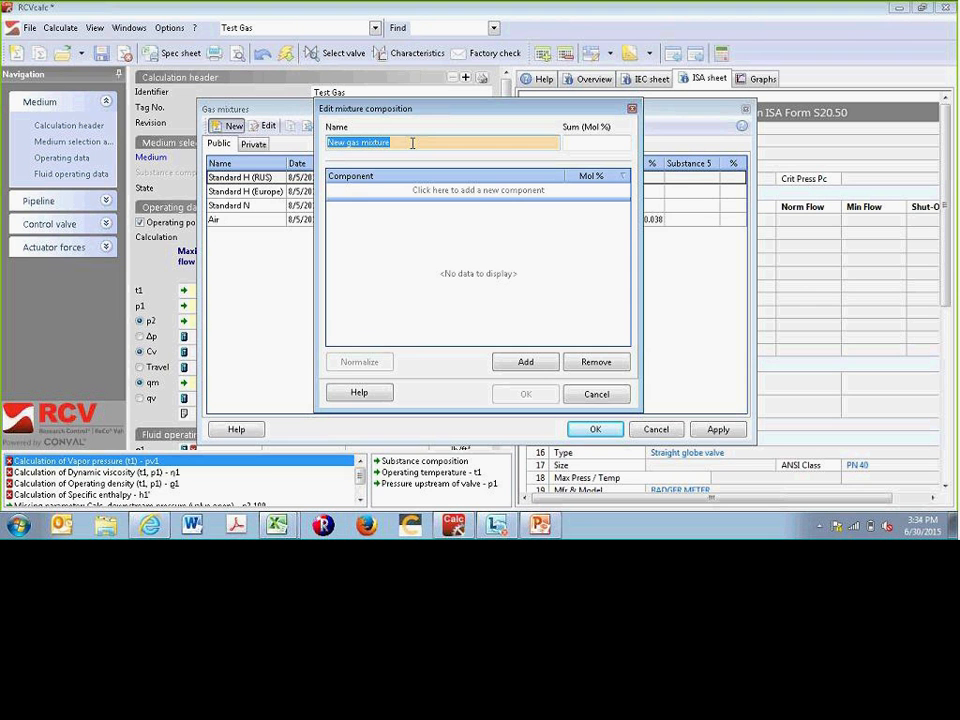
{"action": "type", "text": "50 oxygen 50 nitrogen"}
Add the pure substance Oxygen (O2) to the mixture composition at 50 mol %.
{"action": "left_click", "coordinate": [533, 364]}
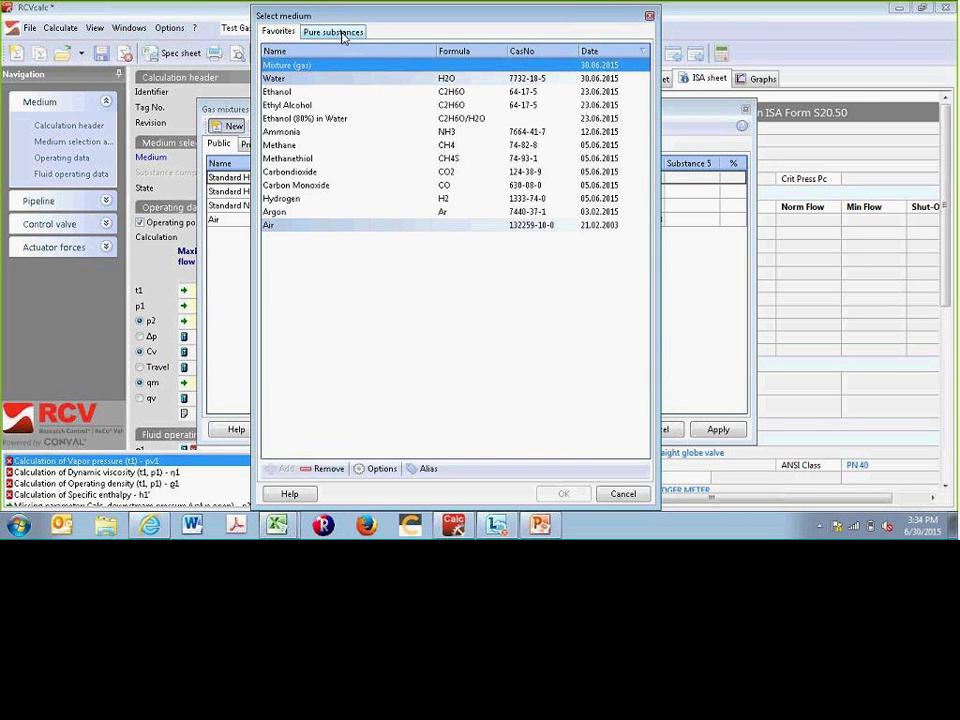
{"action": "left_click", "coordinate": [342, 36]}
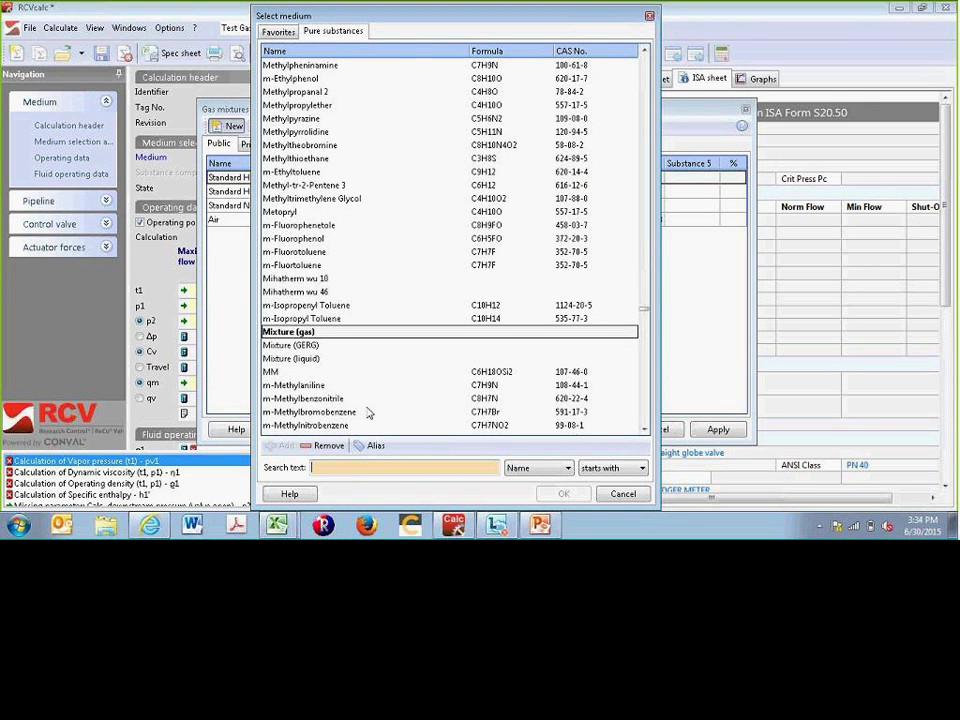
{"action": "left_click", "coordinate": [352, 468]}
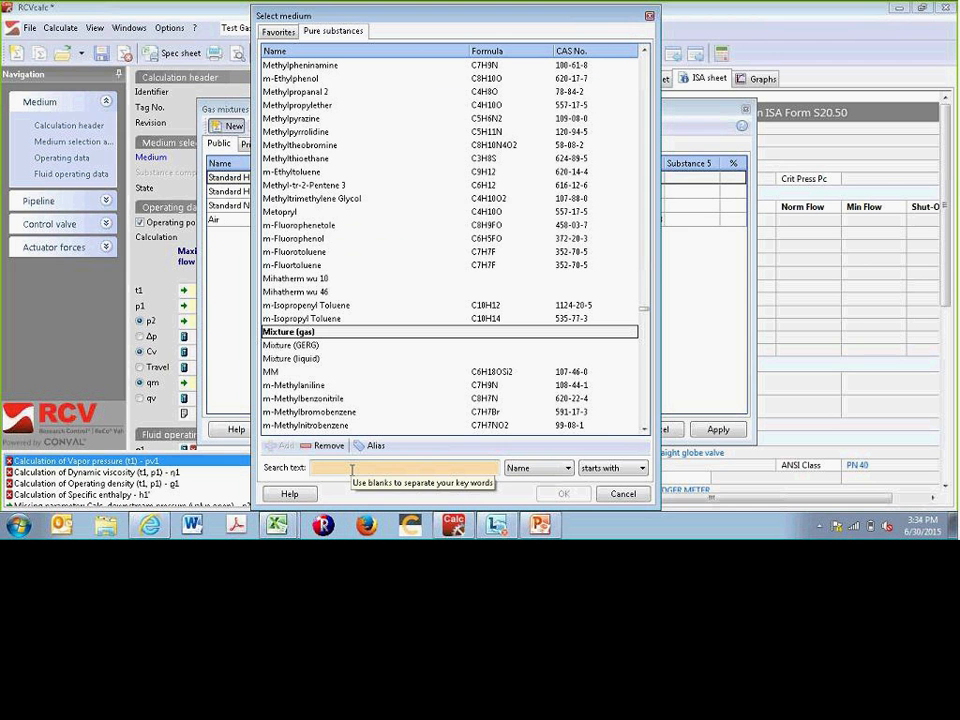
{"action": "type", "text": "oxy"}
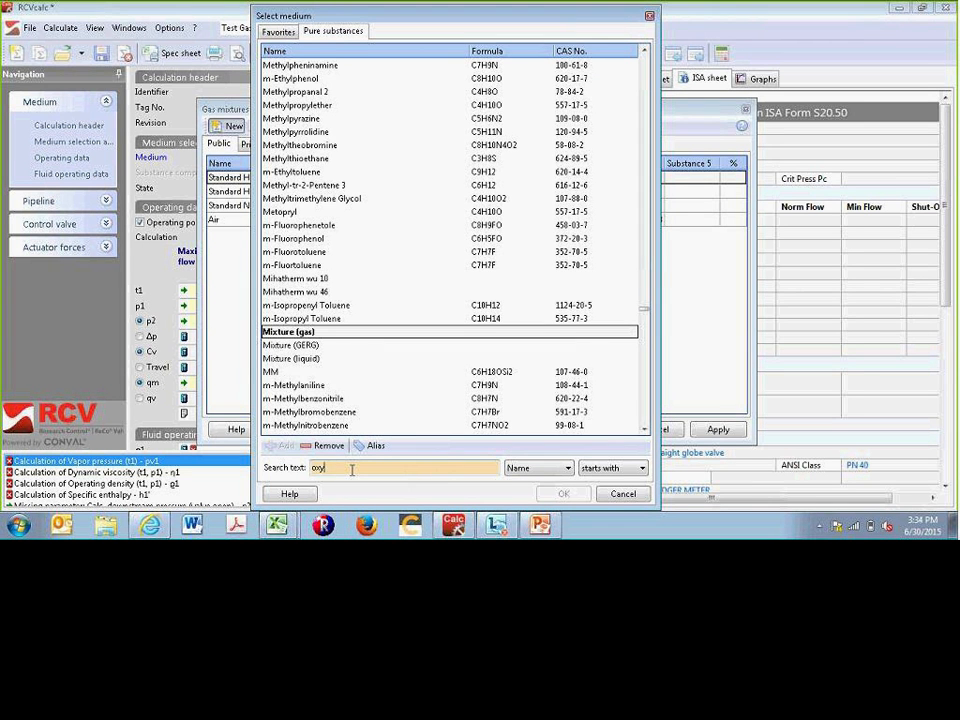
{"action": "type", "text": "gen"}
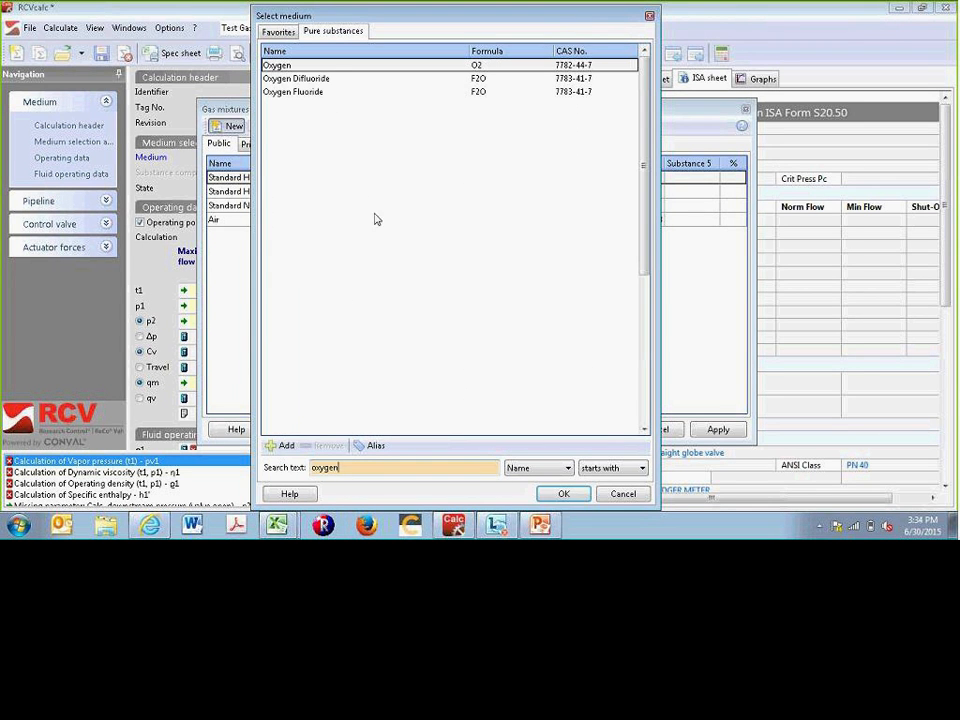
{"action": "left_click", "coordinate": [272, 65]}
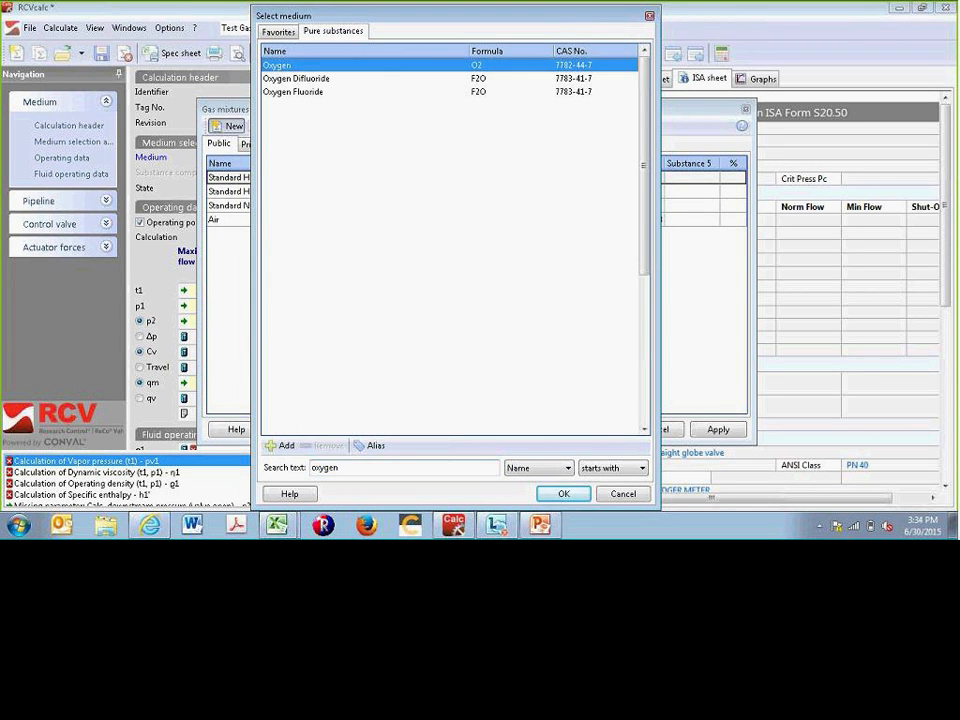
{"action": "left_click", "coordinate": [565, 493]}
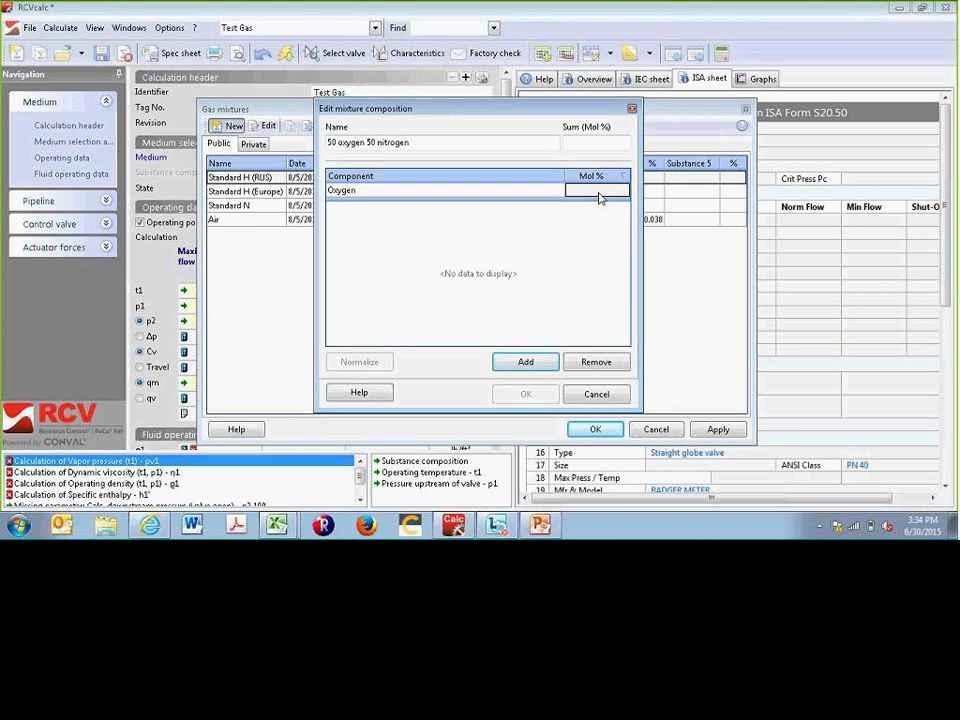
{"action": "left_click", "coordinate": [599, 191]}
{"action": "type", "text": "50"}
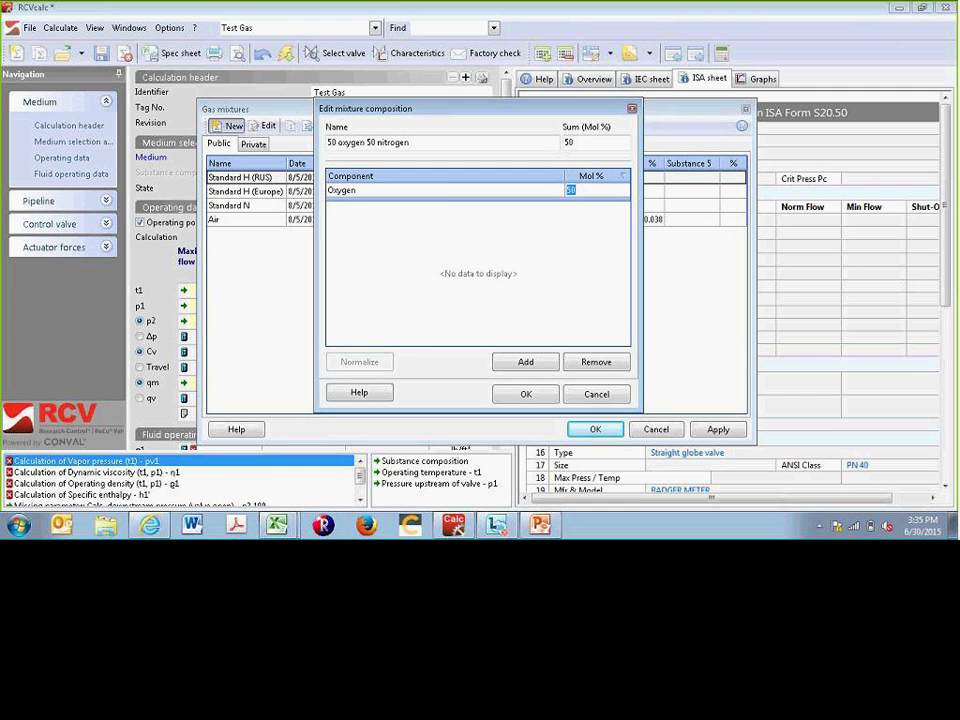
Add pure Nitrogen (N2) to the mixture at 50 mol % and assign the finished mixture as the calculation's substance composition.
{"action": "left_click", "coordinate": [525, 362]}
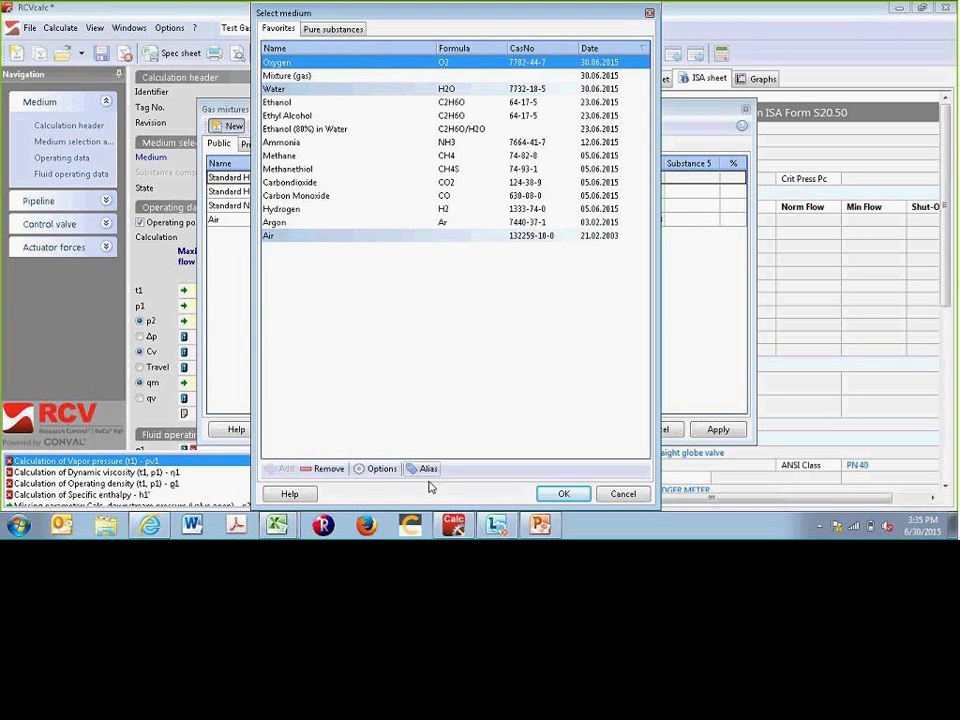
{"action": "left_click", "coordinate": [333, 28]}
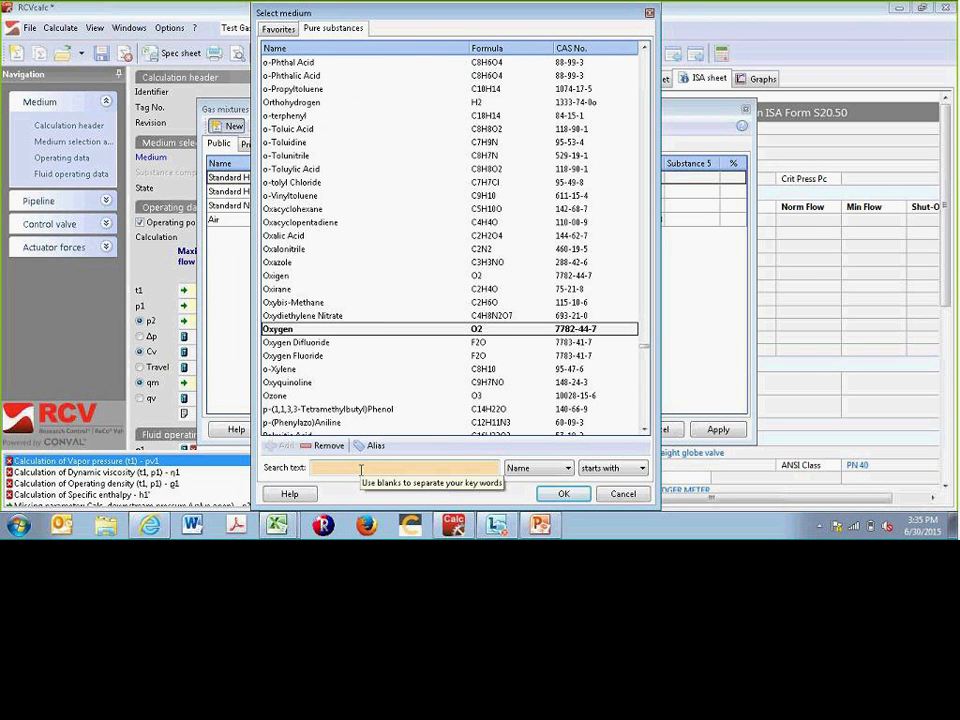
{"action": "type", "text": "nitrogen"}
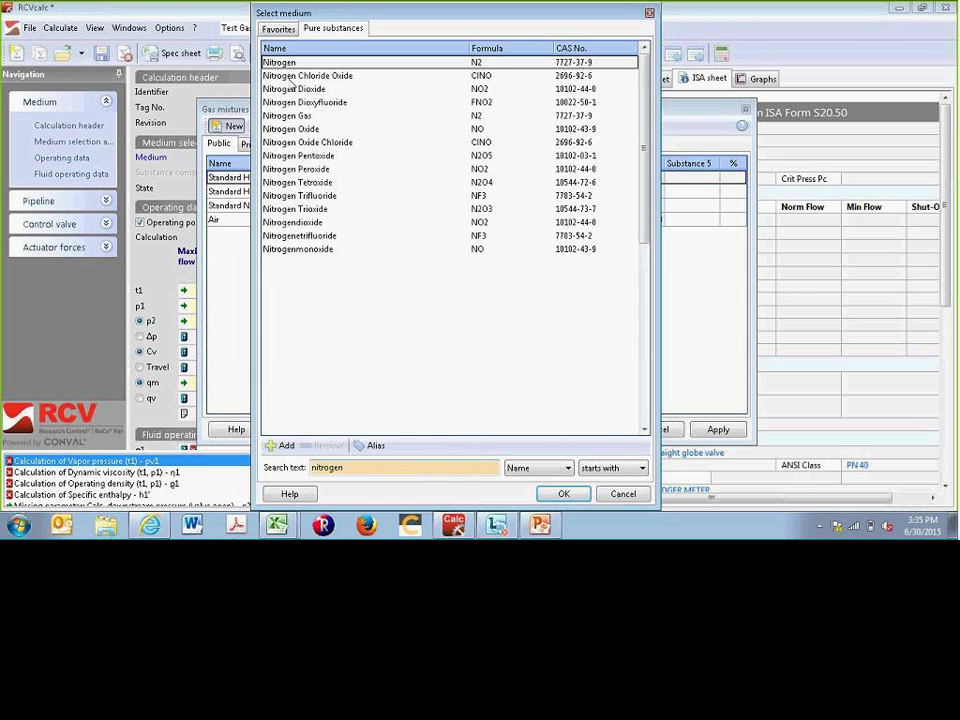
{"action": "left_click", "coordinate": [313, 62]}
{"action": "left_click", "coordinate": [563, 493]}
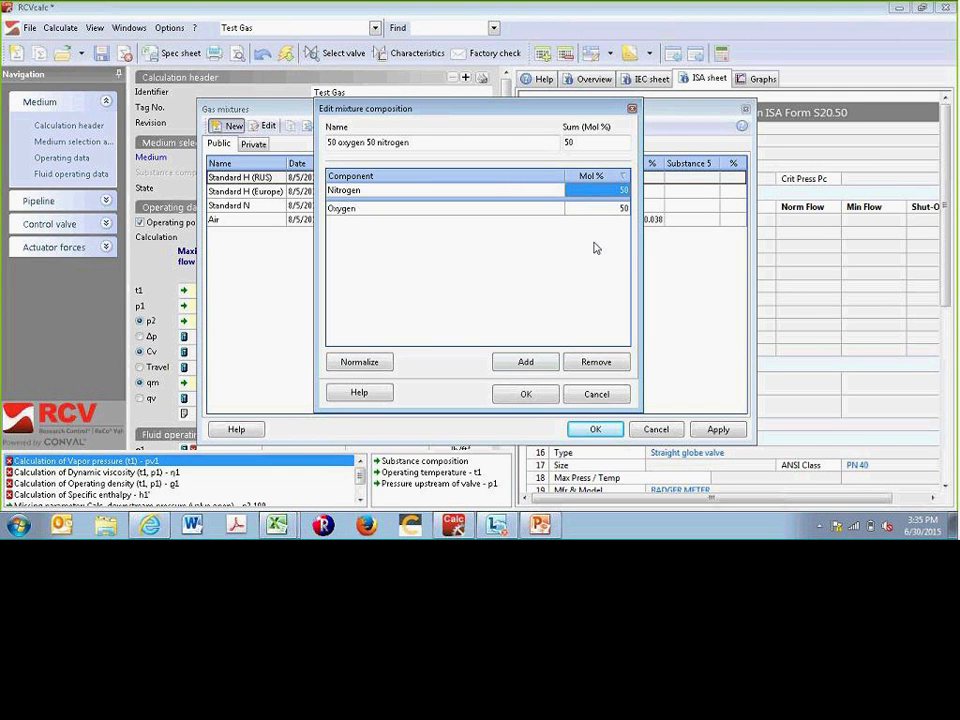
{"action": "left_click", "coordinate": [526, 393]}
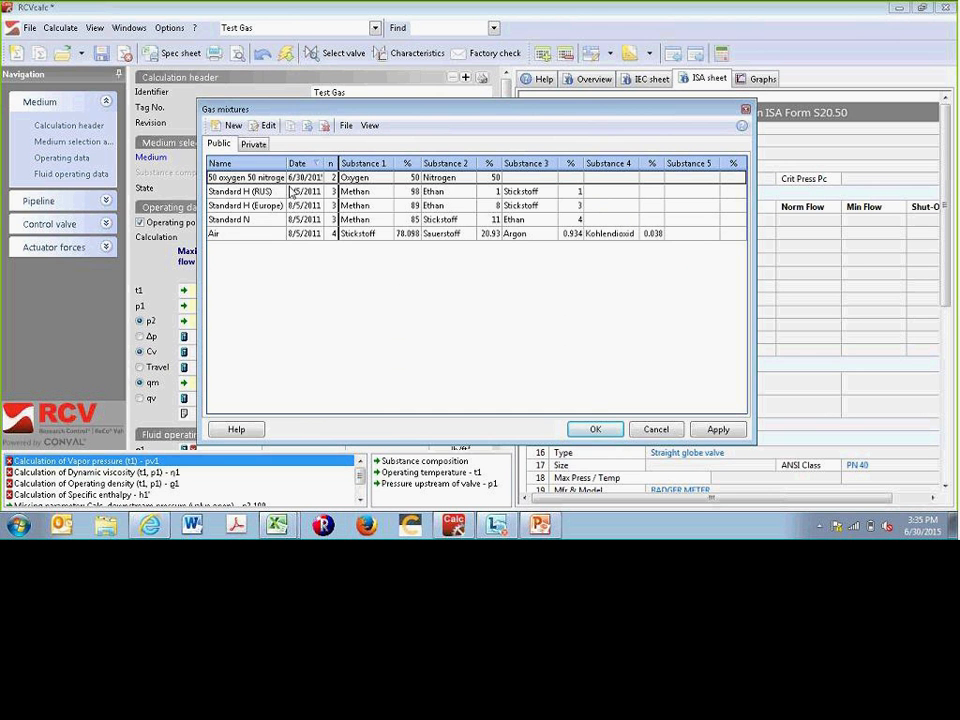
{"action": "left_click_drag", "start_coordinate": [288, 166], "coordinate": [313, 167]}
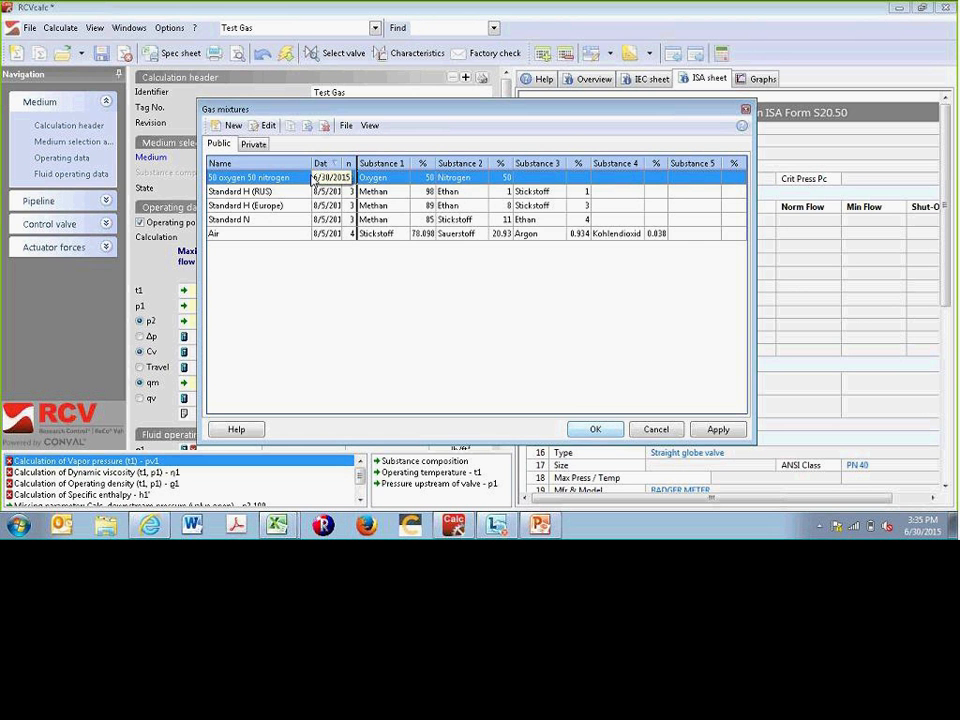
{"action": "left_click", "coordinate": [595, 429]}
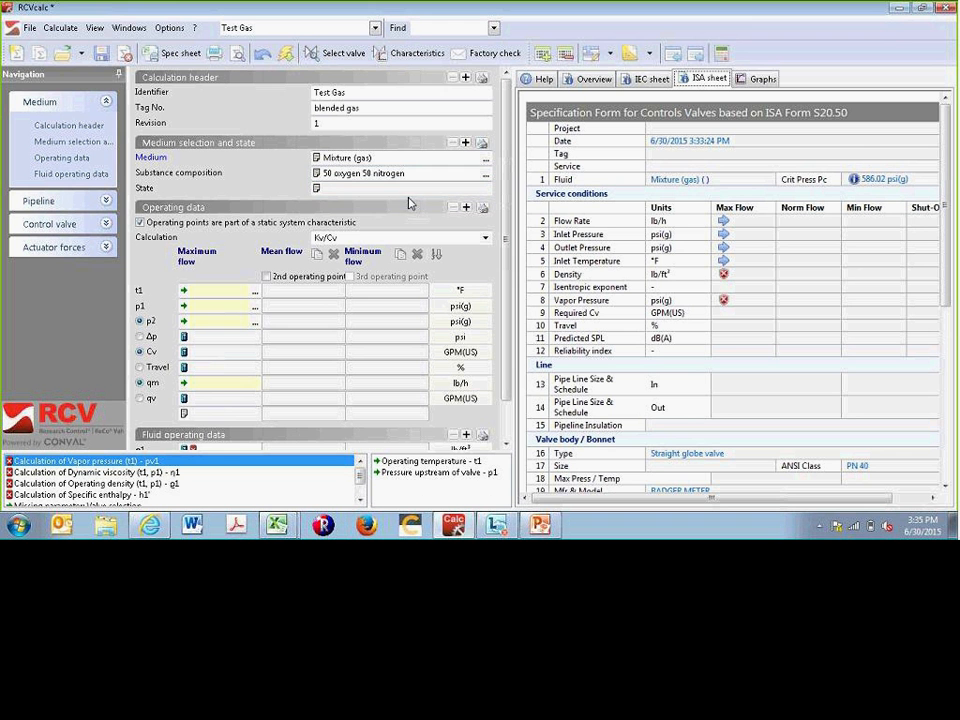
Set the maximum-flow temperature t1 to 75 °F, upstream pressure p1 to 200 psi(g) and downstream pressure p2 to 100 psi(g).
{"action": "left_click", "coordinate": [234, 291]}
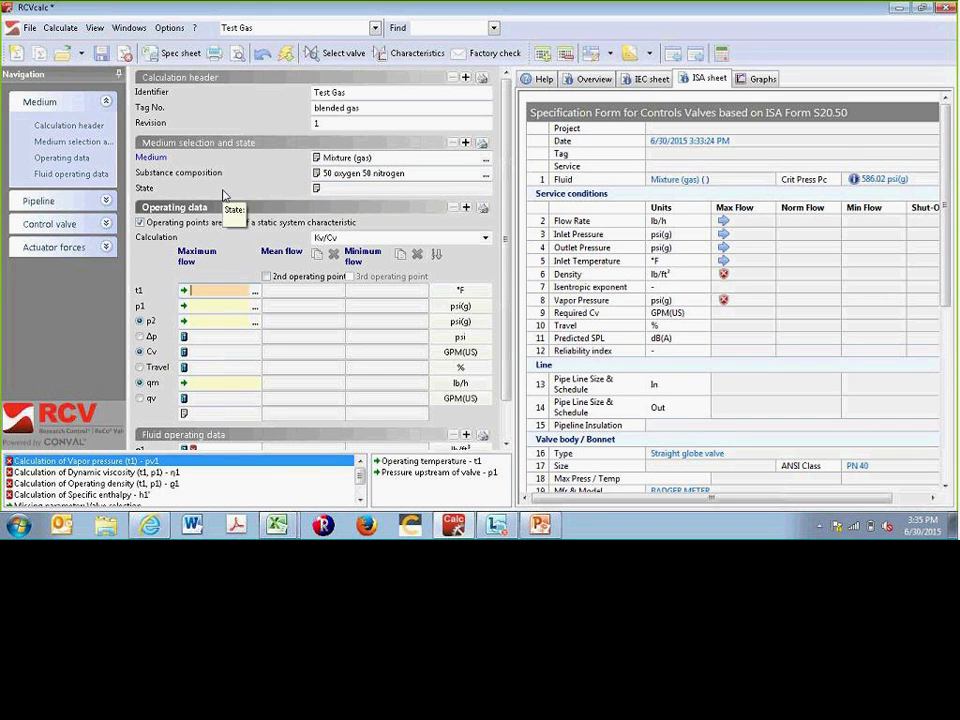
{"action": "type", "text": "75"}
{"action": "key", "text": "Return"}
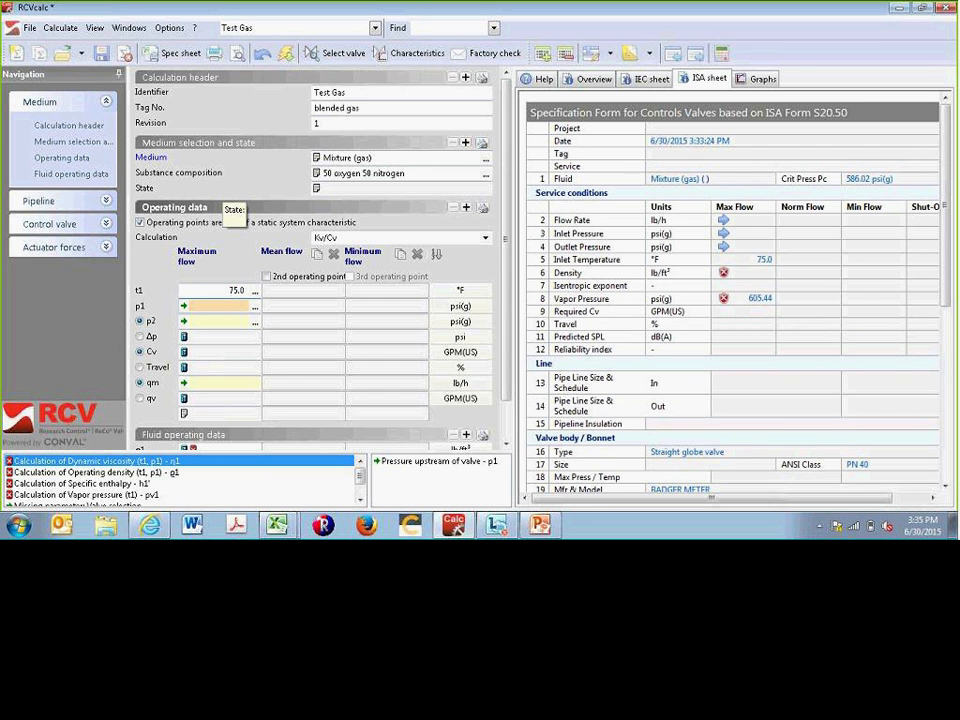
{"action": "type", "text": "200"}
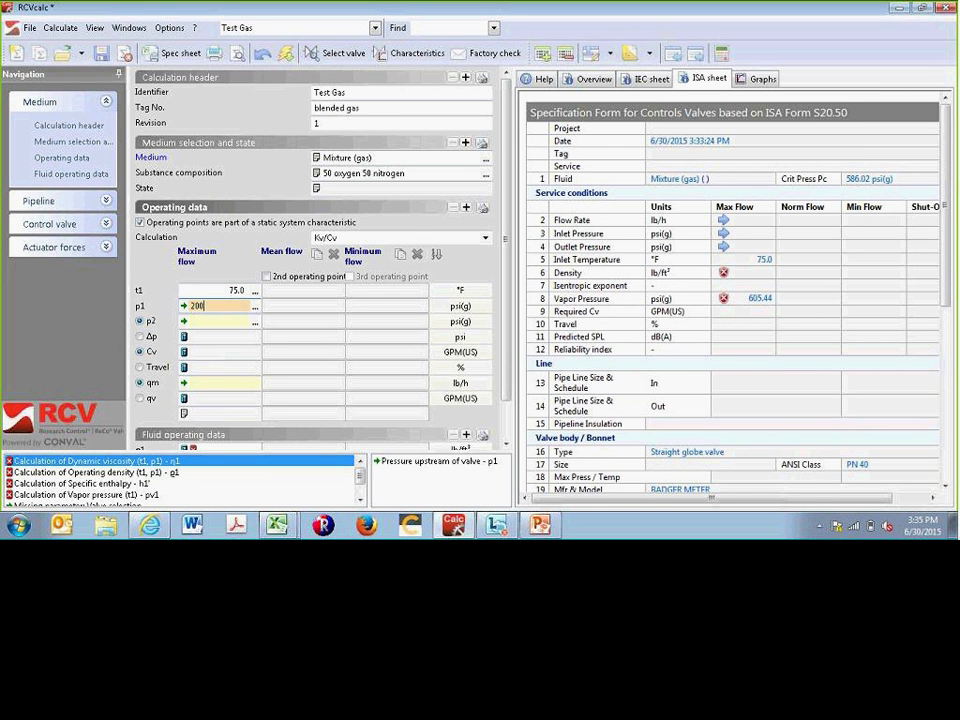
{"action": "key", "text": "Return"}
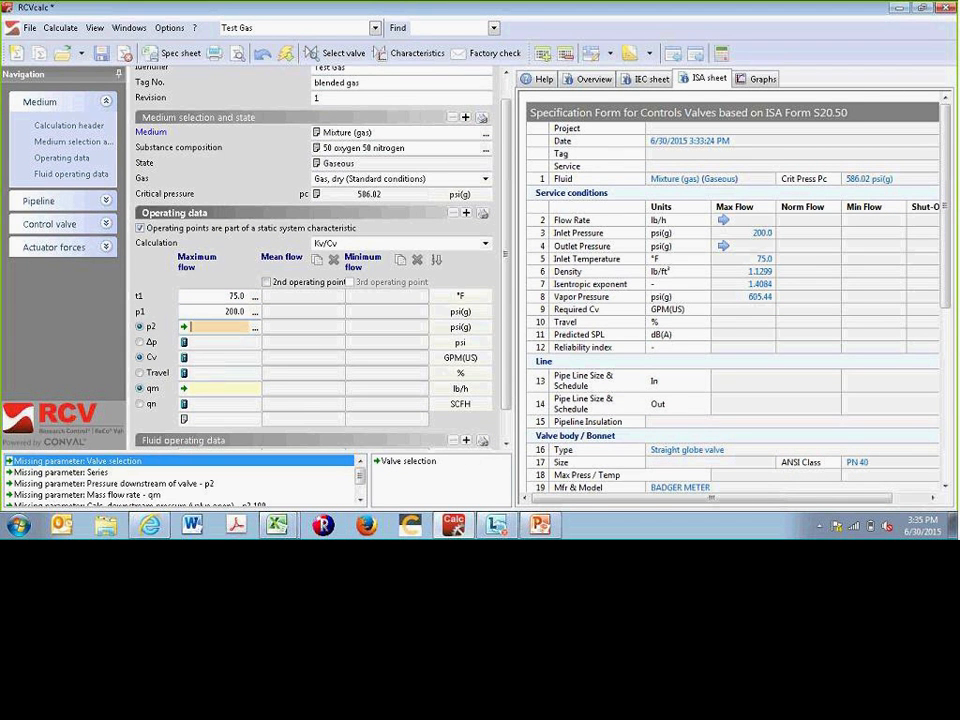
{"action": "type", "text": "100"}
{"action": "key", "text": "Return"}
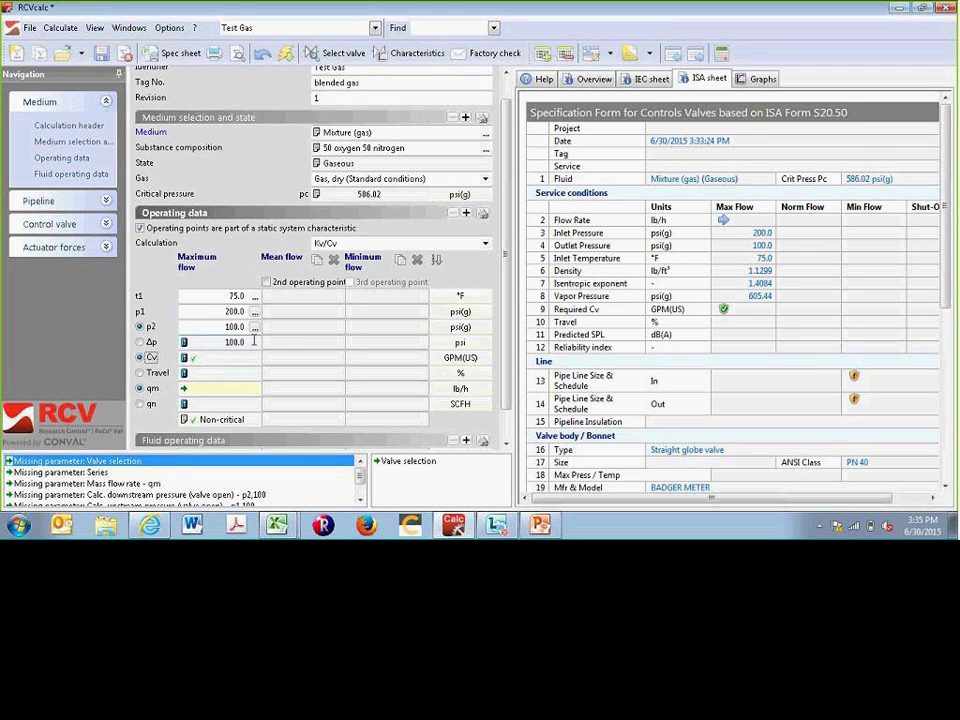
Specify the maximum flow as standard volume flow qn of 10 SCFM, and review the calculated fluid operating data.
{"action": "left_click", "coordinate": [142, 404]}
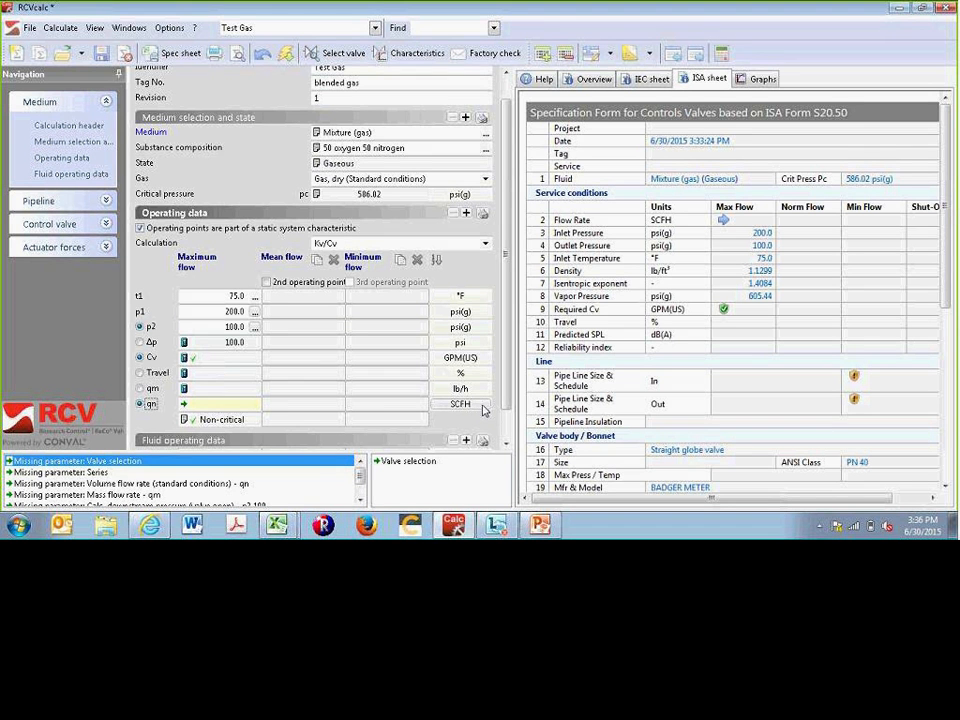
{"action": "left_click", "coordinate": [481, 407]}
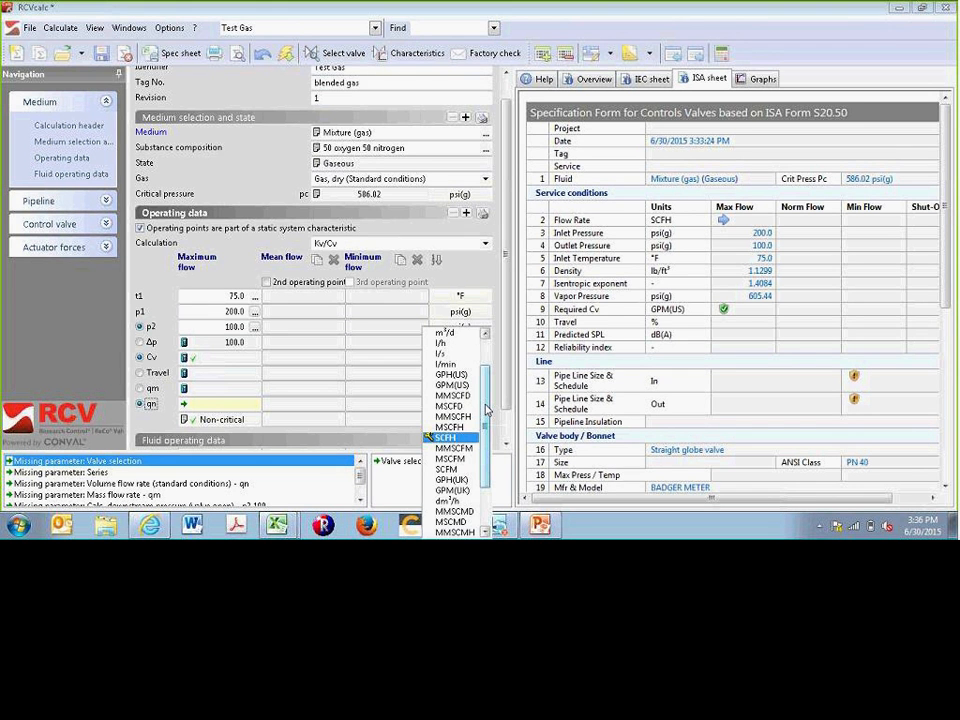
{"action": "scroll", "coordinate": [480, 409], "scroll_direction": "up", "scroll_amount": 1}
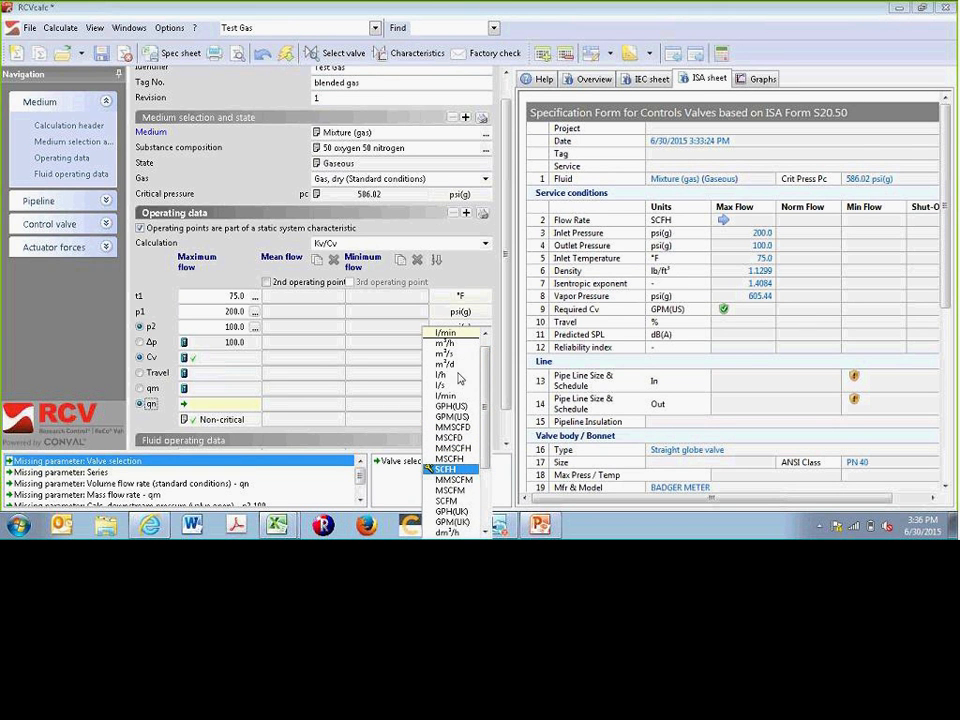
{"action": "scroll", "coordinate": [488, 420], "scroll_direction": "down", "scroll_amount": 1}
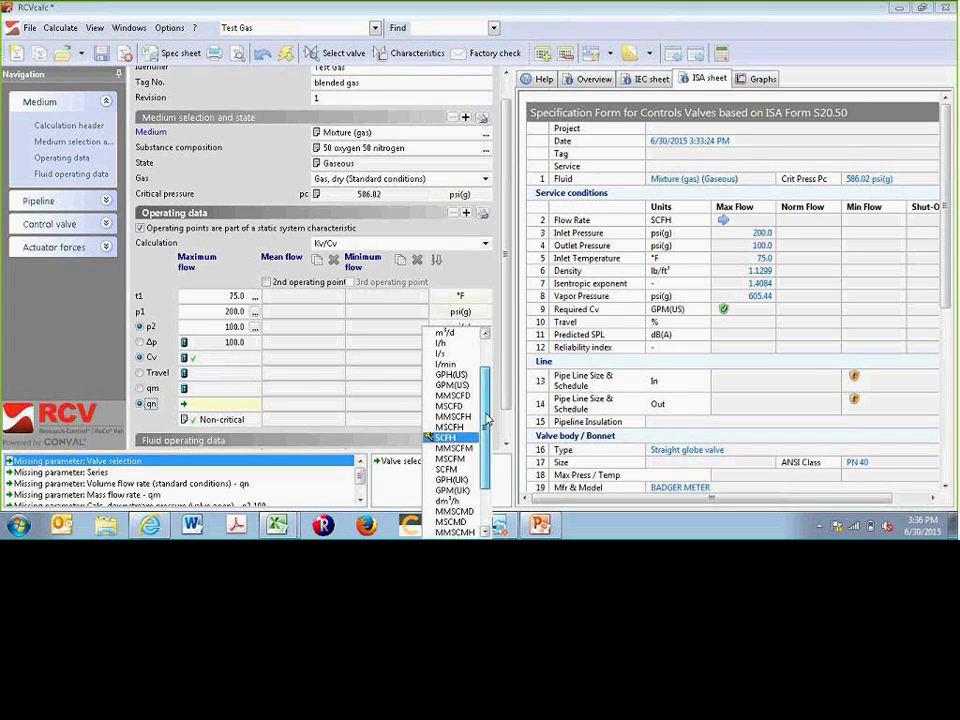
{"action": "left_click", "coordinate": [445, 437]}
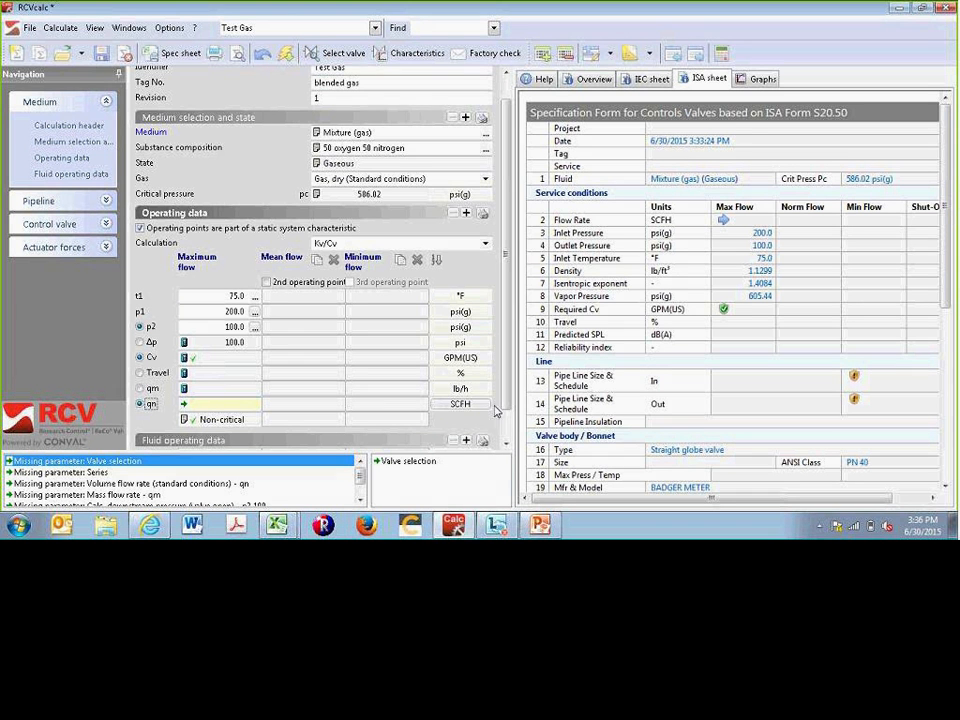
{"action": "left_click", "coordinate": [470, 404]}
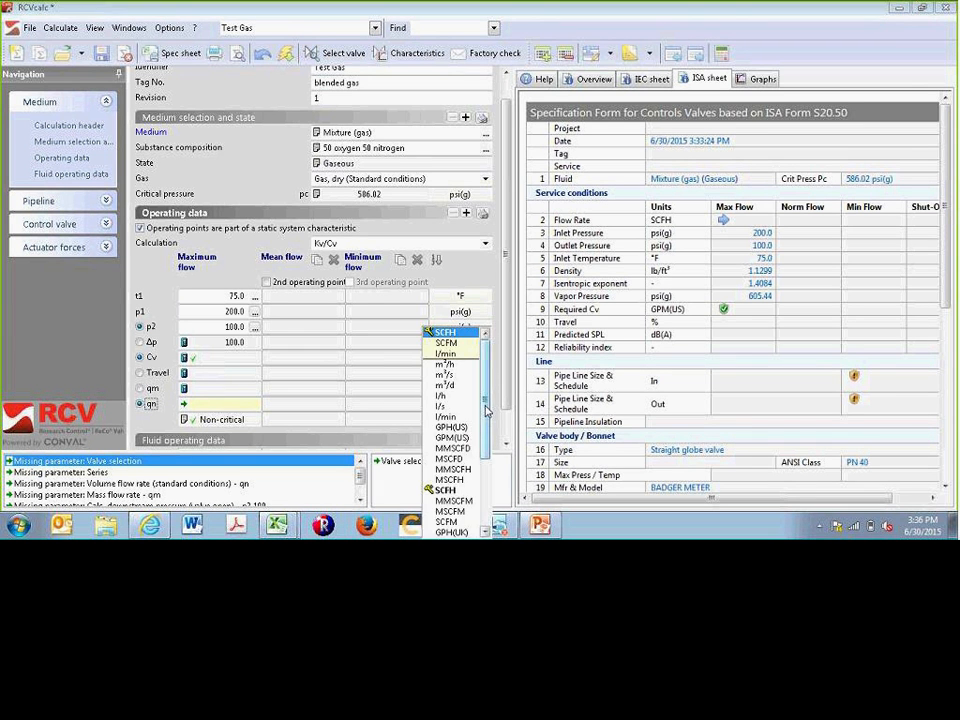
{"action": "left_click", "coordinate": [456, 344]}
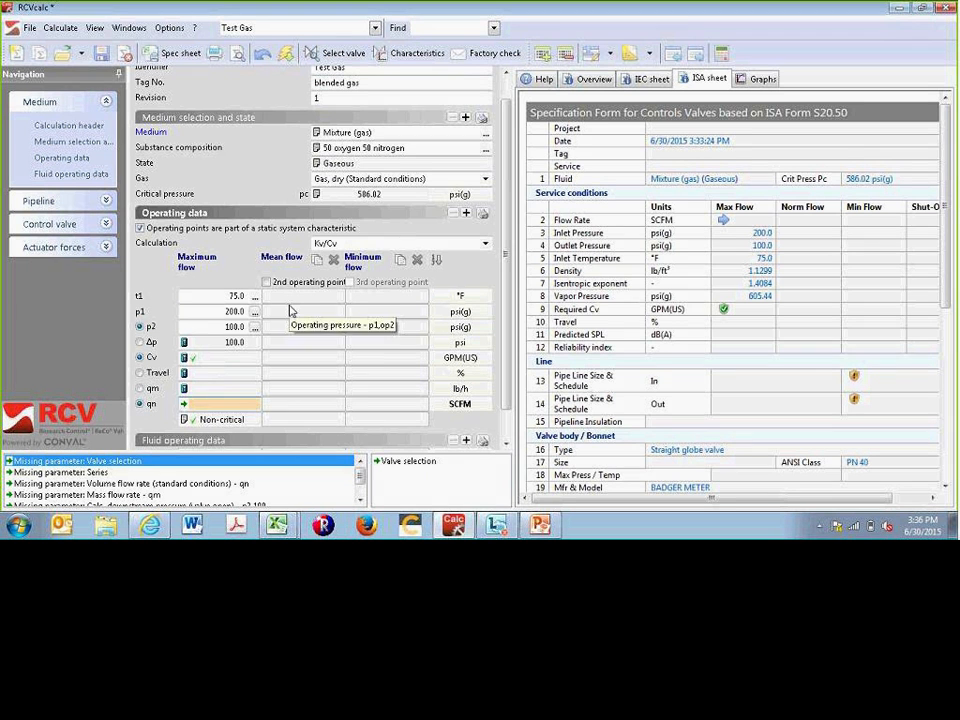
{"action": "type", "text": "10"}
{"action": "key", "text": "Return"}
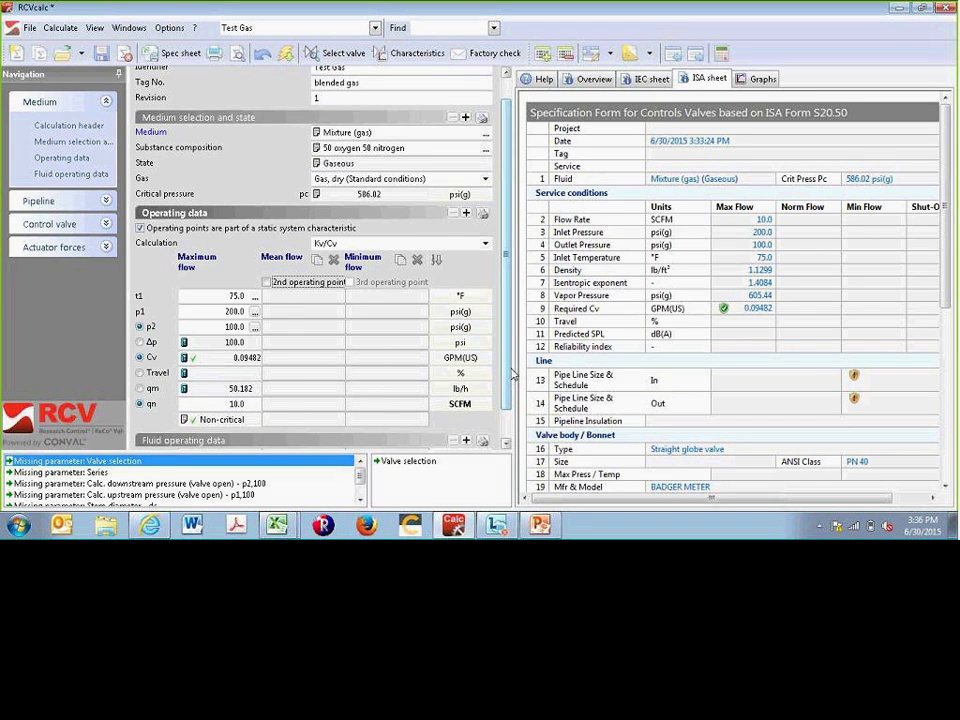
{"action": "scroll", "coordinate": [300, 330], "scroll_direction": "down", "scroll_amount": 1}
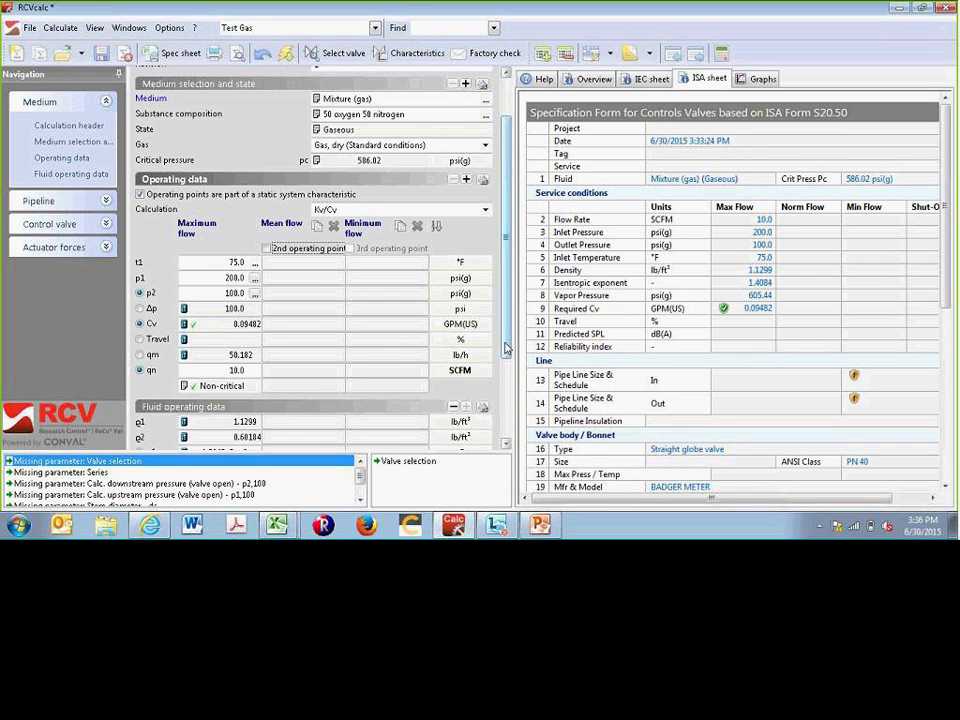
{"action": "left_click_drag", "start_coordinate": [505, 348], "coordinate": [501, 366]}
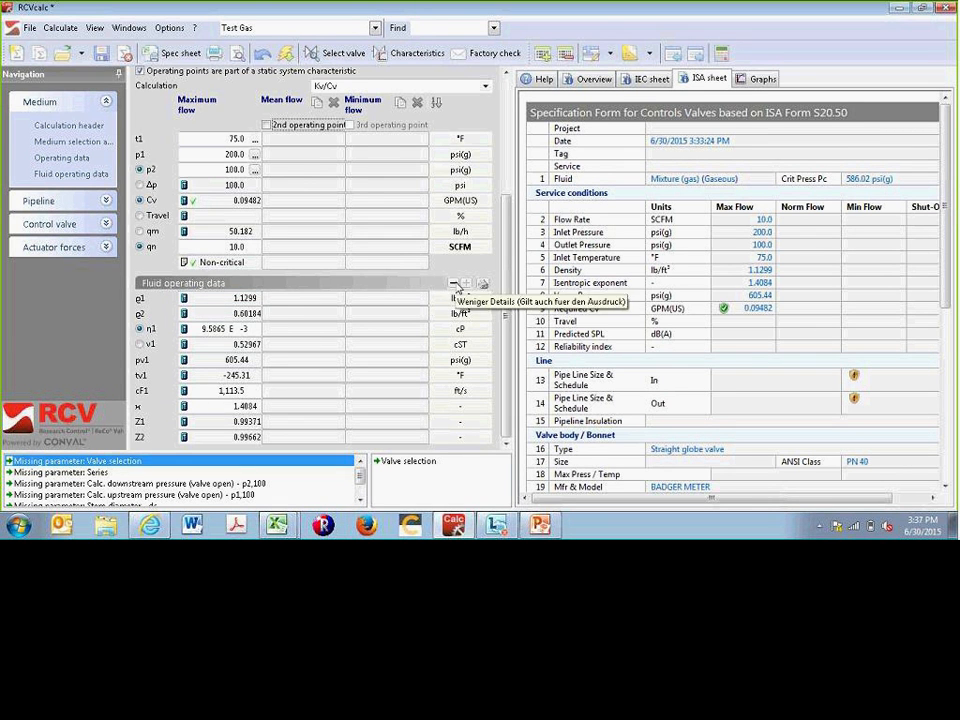
Condense the fluid operating data and enable the second operating point with a mean standard volume flow qn of 8 SCFM.
{"action": "left_click", "coordinate": [453, 284]}
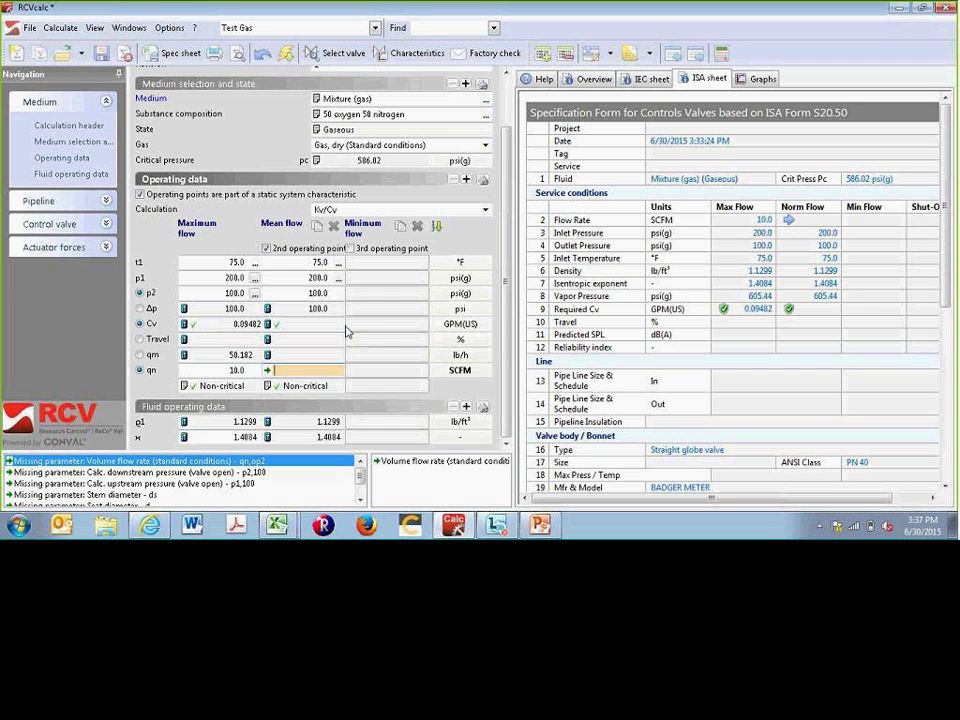
{"action": "type", "text": "8"}
{"action": "key", "text": "Return"}
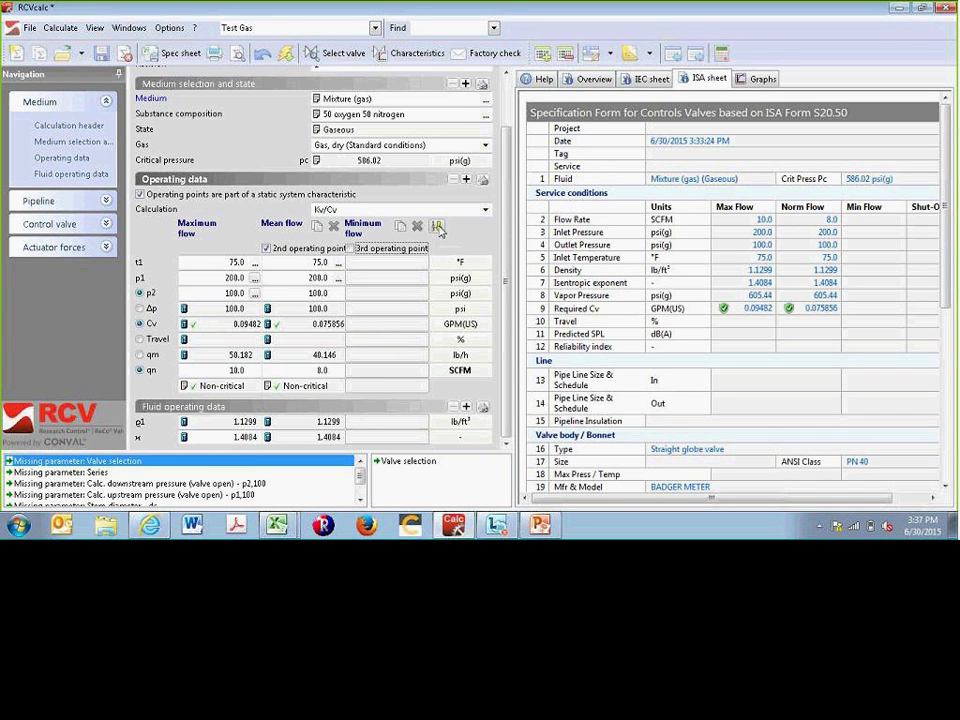
Enable the third operating point and set its minimum standard volume flow qn to 5 SCFM.
{"action": "left_click", "coordinate": [402, 229]}
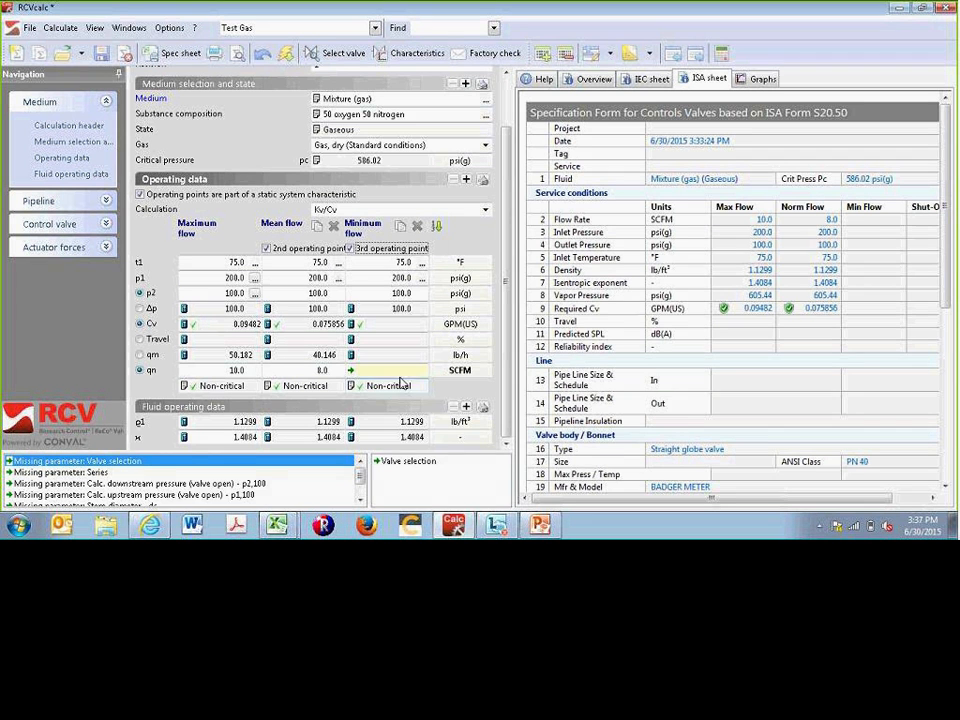
{"action": "left_click", "coordinate": [402, 368]}
{"action": "type", "text": "5"}
{"action": "key", "text": "Return"}
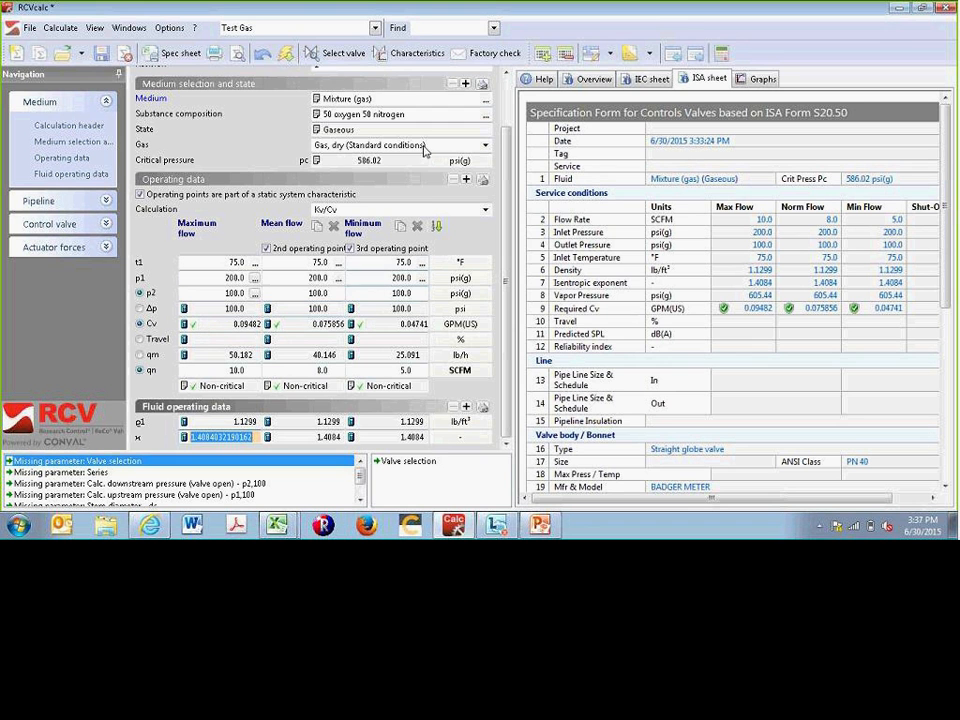
Select the RCV series control valve 1/4", 0.13 H, Linear for the calculation.
{"action": "left_click", "coordinate": [340, 53]}
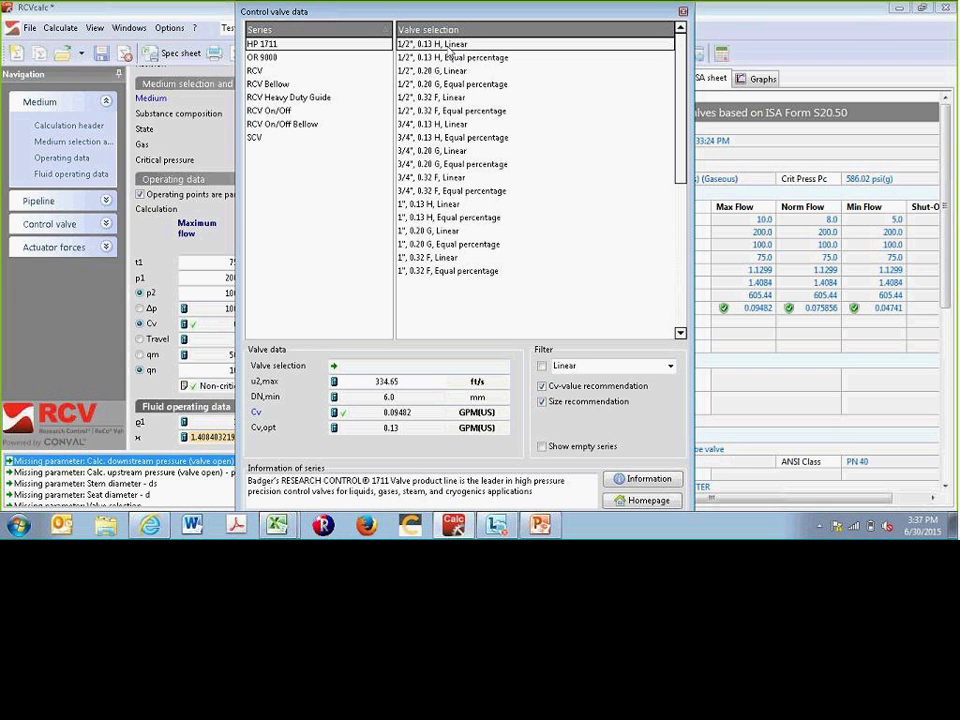
{"action": "left_click", "coordinate": [257, 72]}
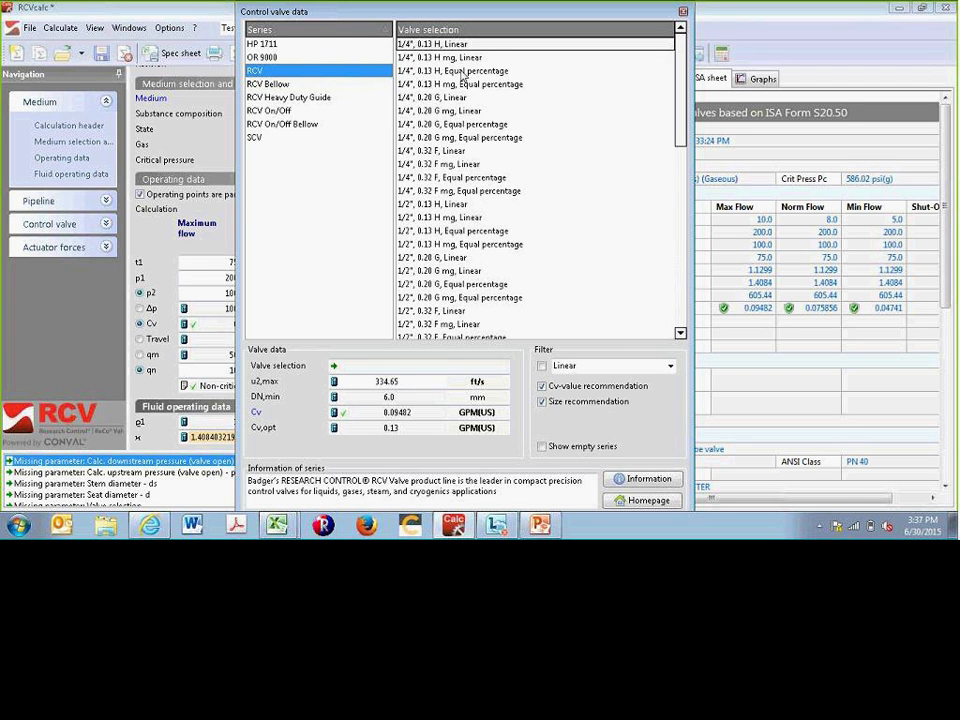
{"action": "left_click", "coordinate": [424, 45]}
{"action": "double_click", "coordinate": [424, 45]}
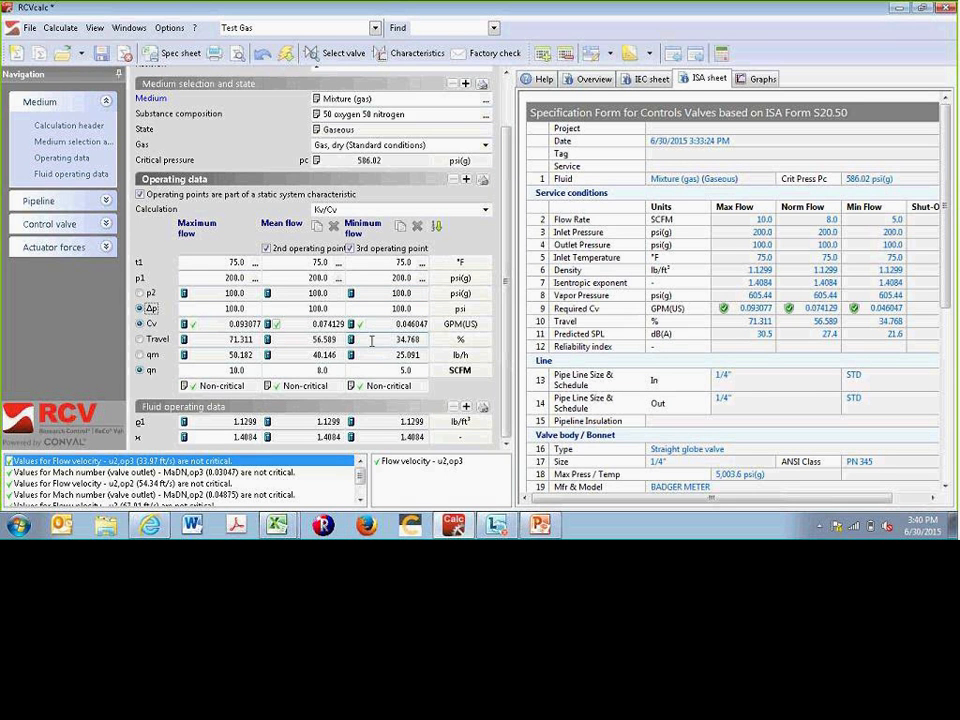
Compare the valve's characteristic curve with the RCV 1/4", 0.32 F mg, Equal percentage valve and apply that valve to the calculation.
{"action": "left_click", "coordinate": [416, 56]}
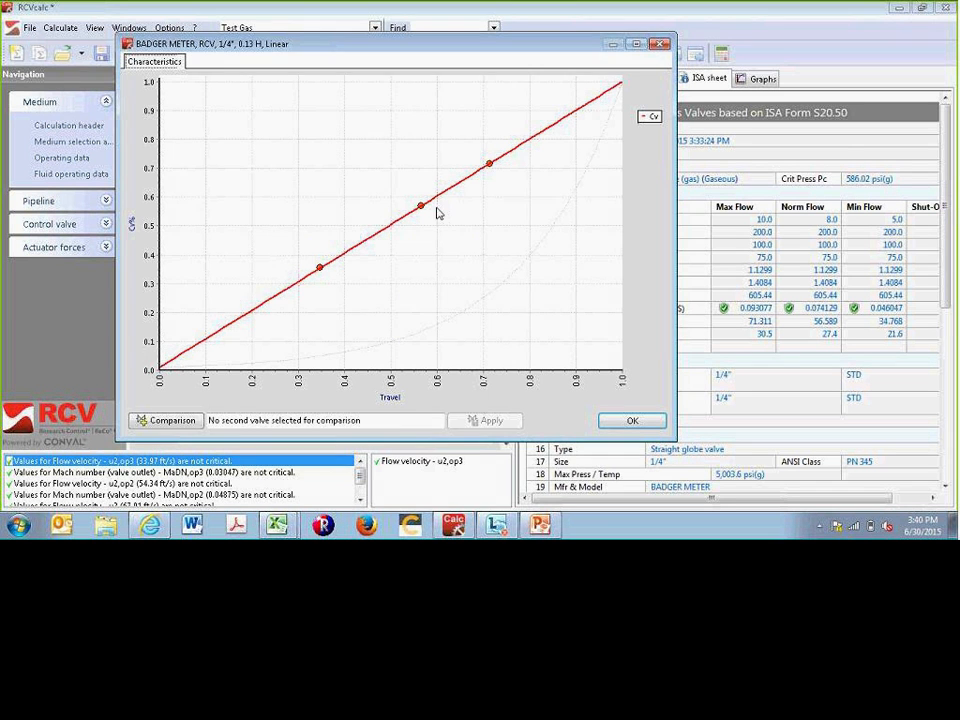
{"action": "left_click", "coordinate": [165, 420]}
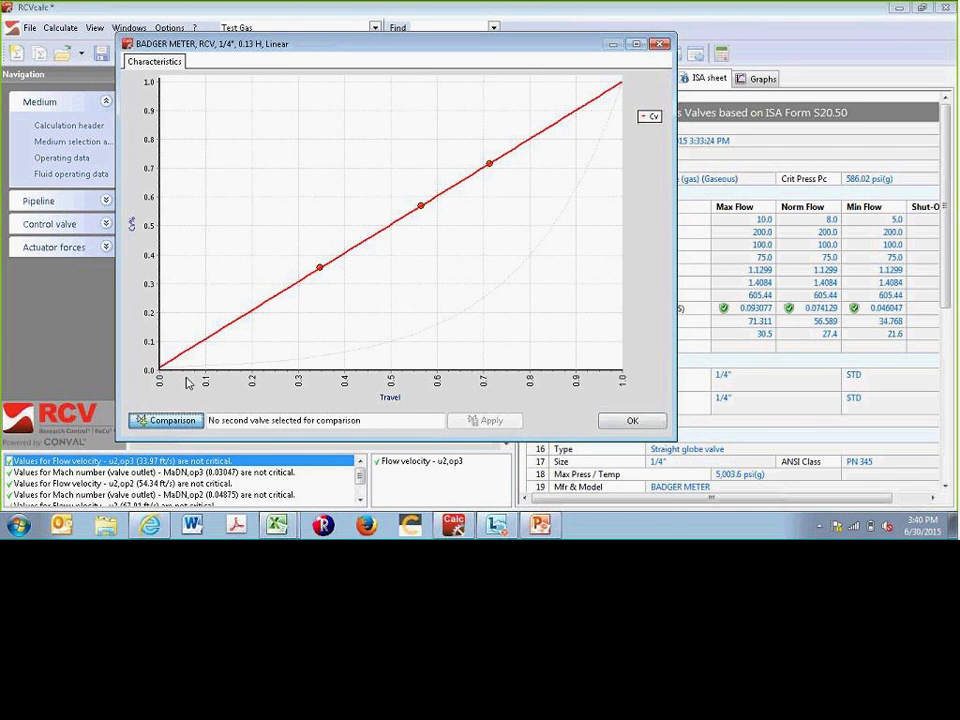
{"action": "left_click", "coordinate": [281, 72]}
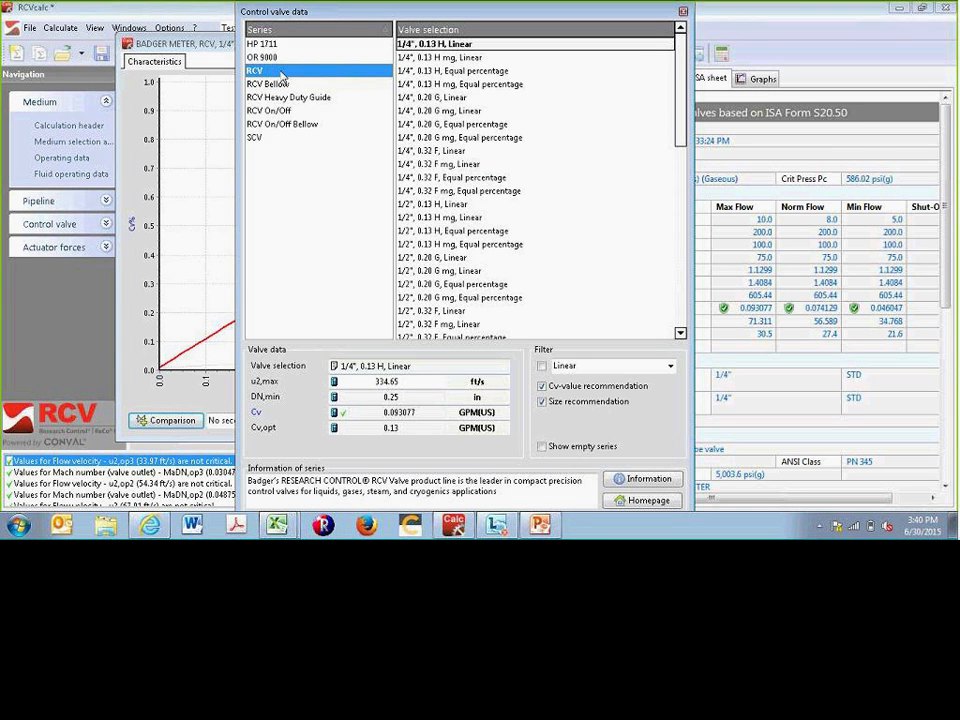
{"action": "left_click", "coordinate": [484, 191]}
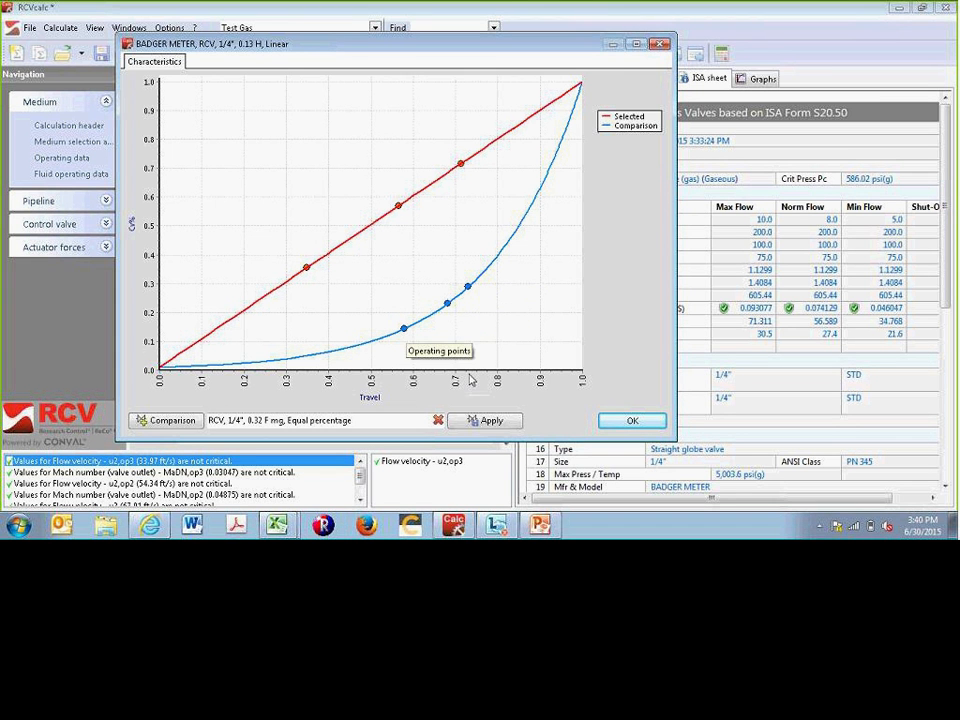
{"action": "left_click", "coordinate": [482, 421]}
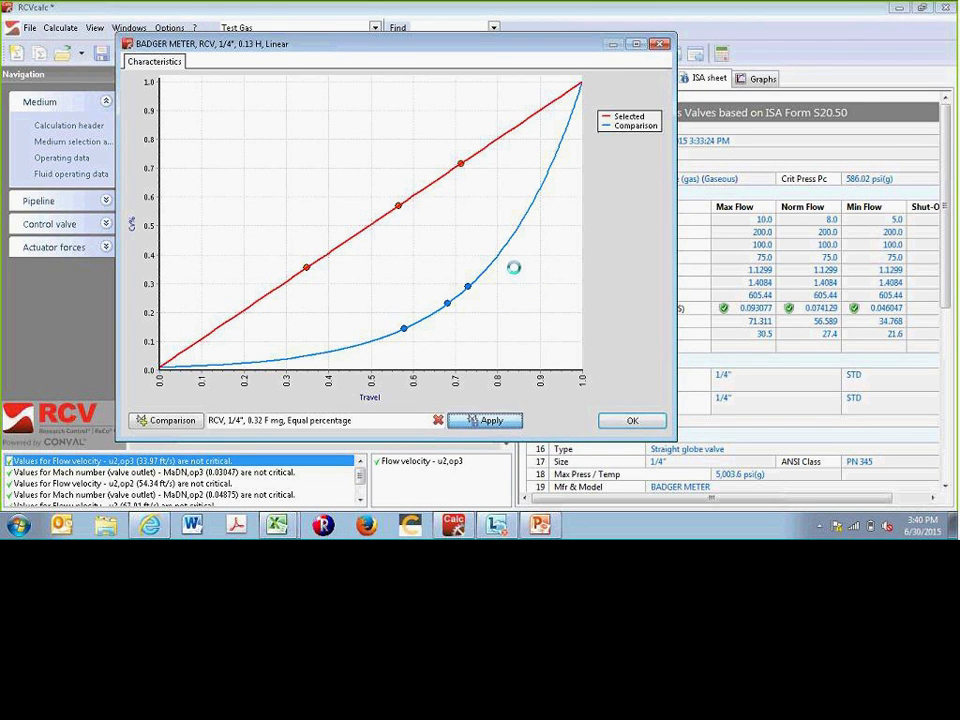
{"action": "left_click", "coordinate": [645, 421]}
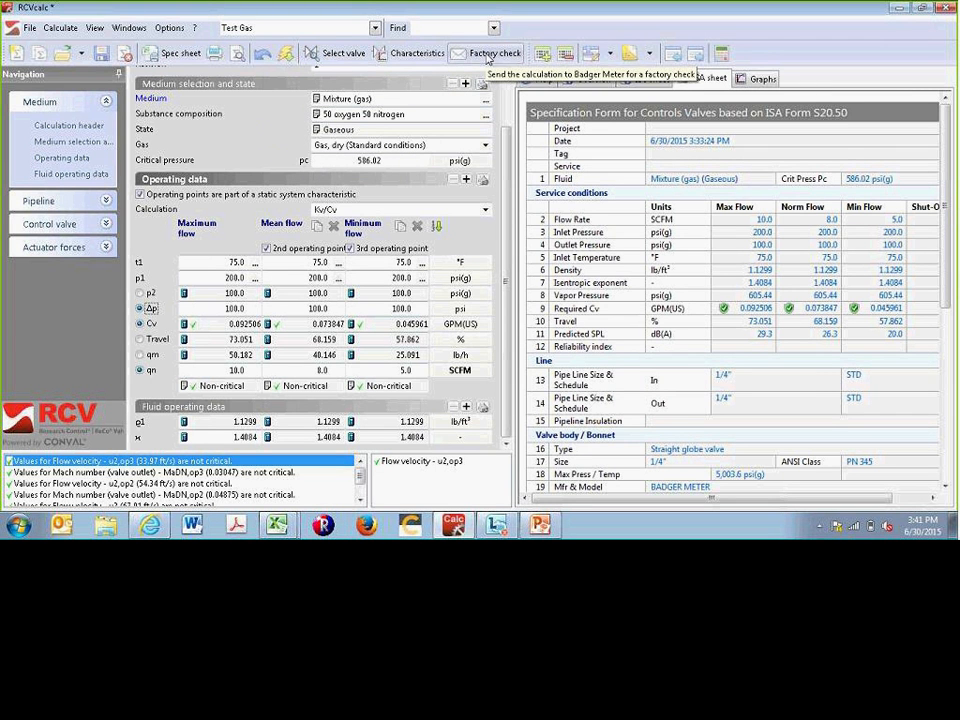
Generate the factory check e-mail for the Test Gas calculation and close the message without sending it.
{"action": "left_click", "coordinate": [489, 58]}
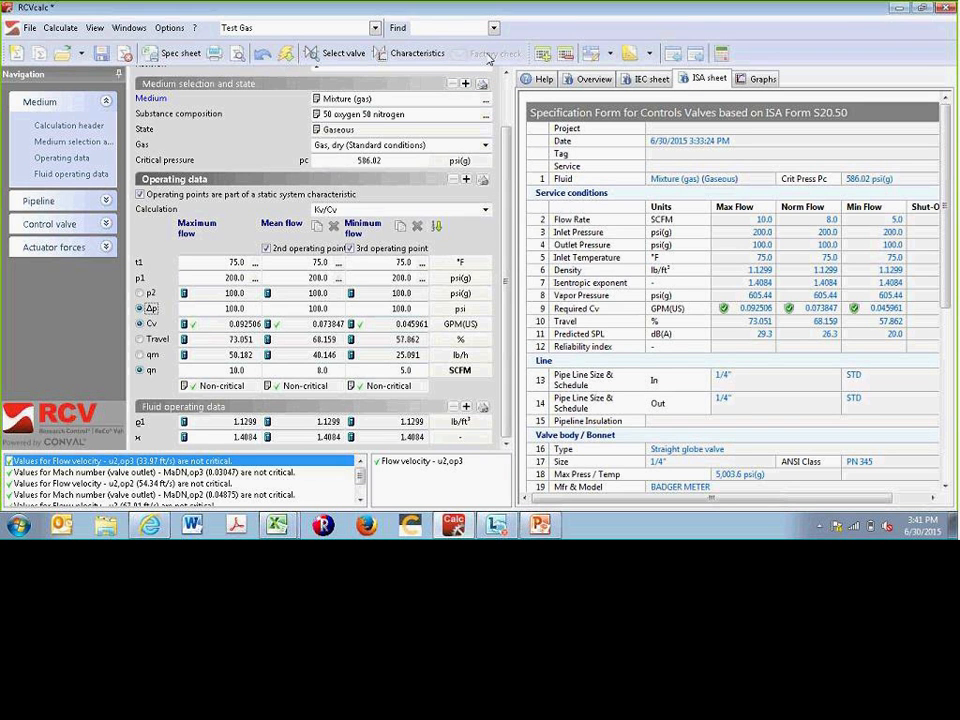
{"action": "left_click", "coordinate": [446, 281]}
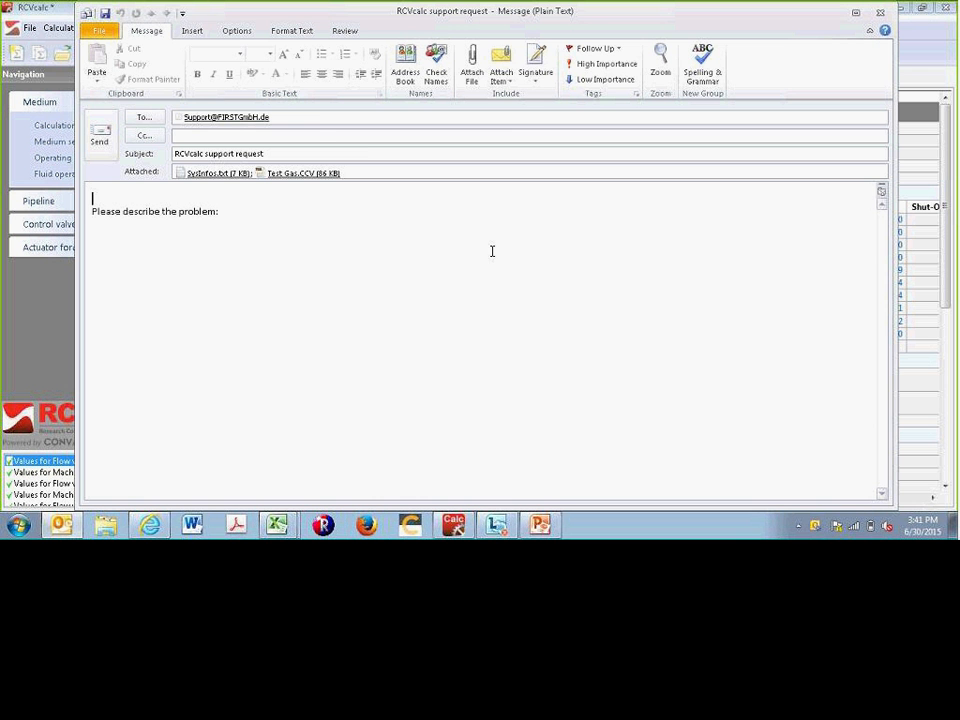
{"action": "left_click", "coordinate": [880, 12]}
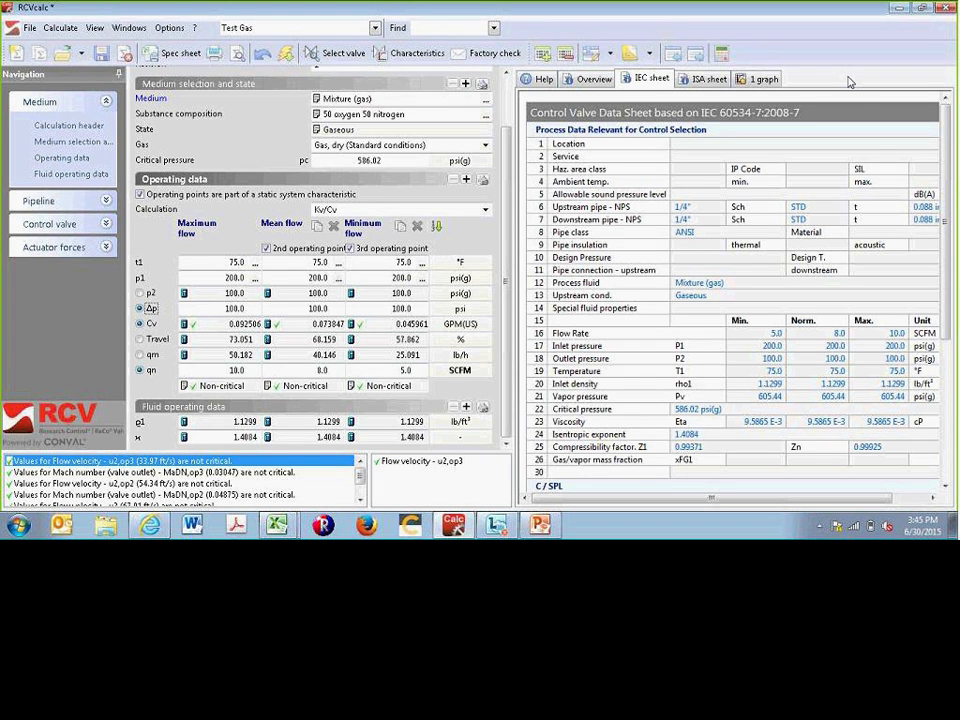
Plot the maximum-flow Cv against pressure difference Δp from 50 to 200 psi and retain the graph with the calculation.
{"action": "left_click", "coordinate": [185, 327]}
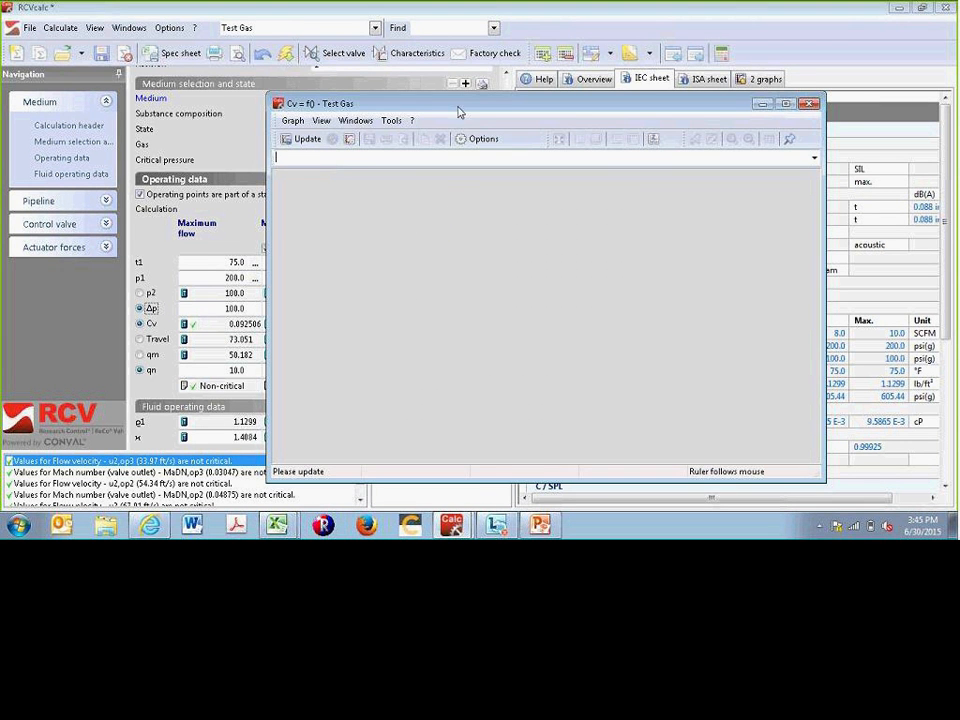
{"action": "left_click_drag", "start_coordinate": [457, 109], "coordinate": [440, 93]}
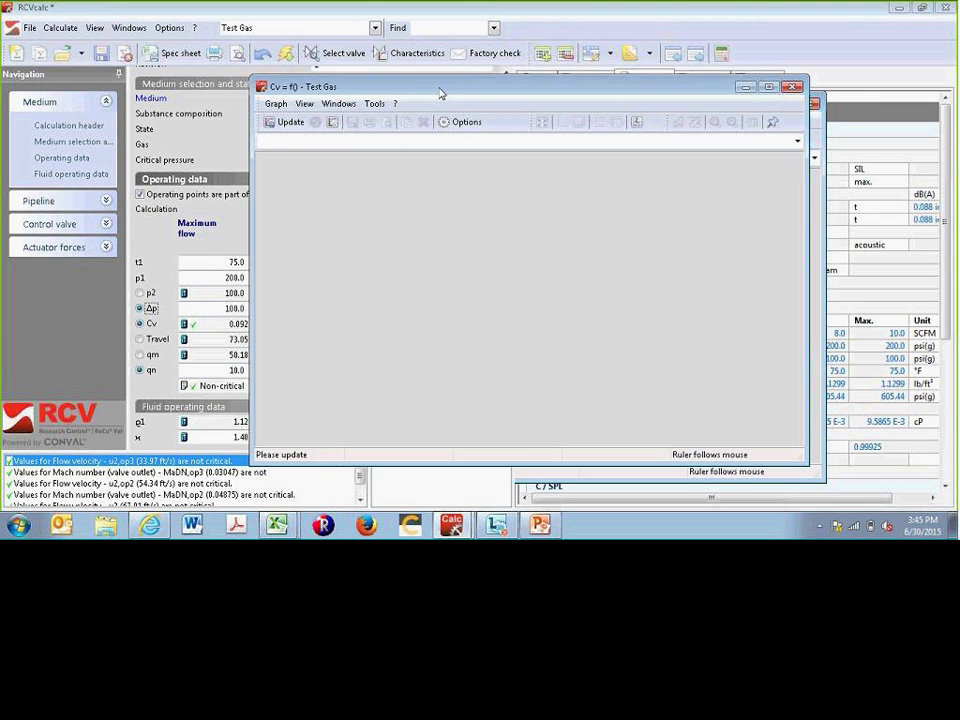
{"action": "left_click", "coordinate": [799, 142]}
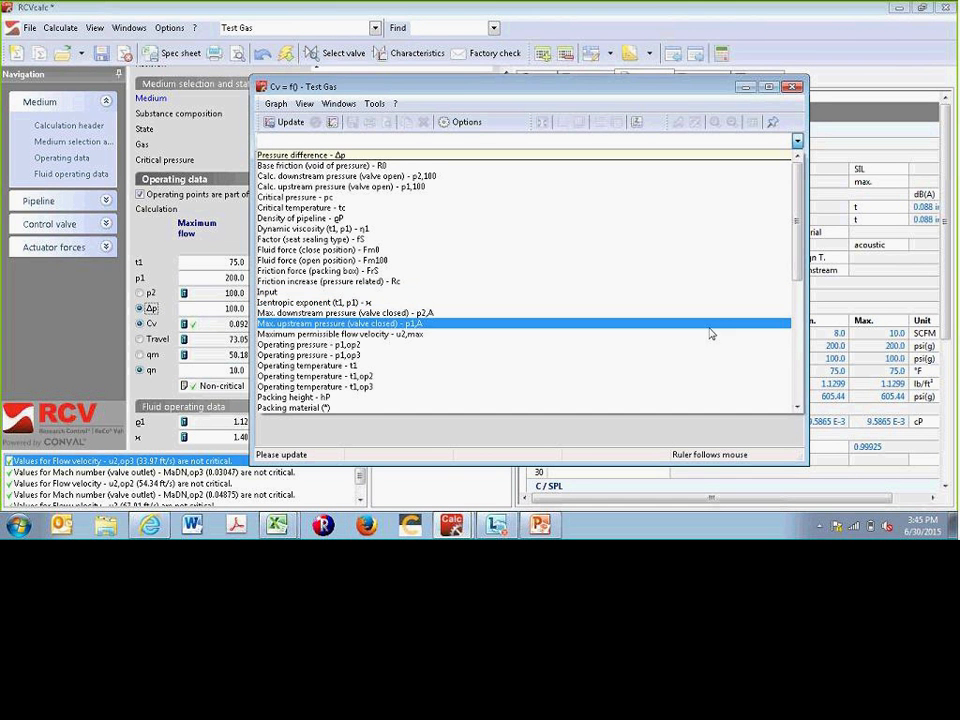
{"action": "scroll", "coordinate": [670, 320], "scroll_direction": "down", "scroll_amount": 2}
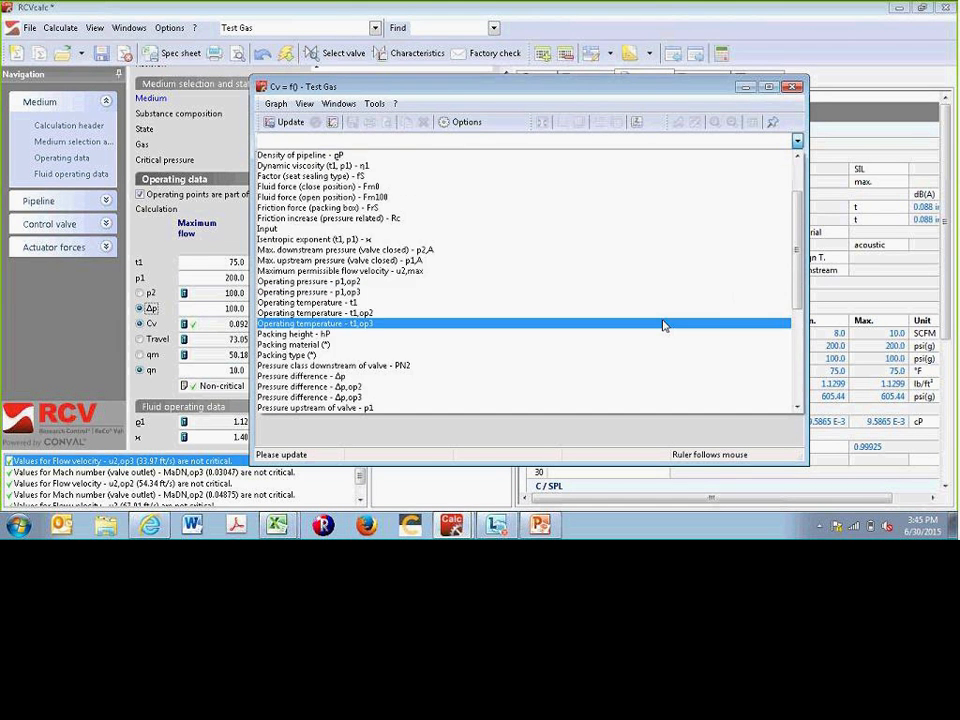
{"action": "scroll", "coordinate": [662, 325], "scroll_direction": "down", "scroll_amount": 1}
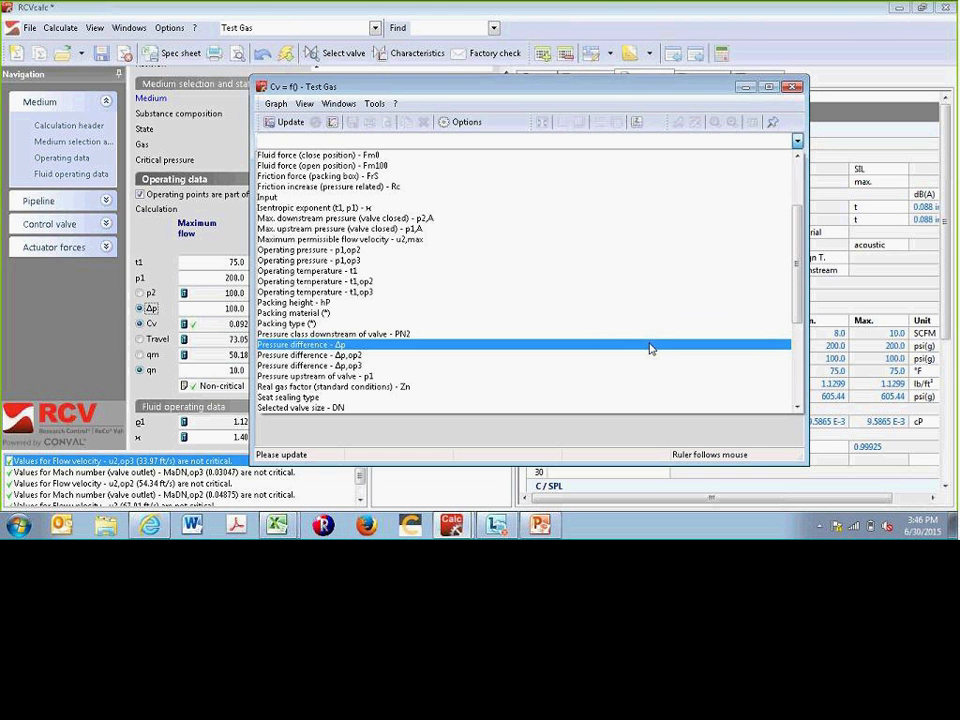
{"action": "left_click", "coordinate": [650, 346]}
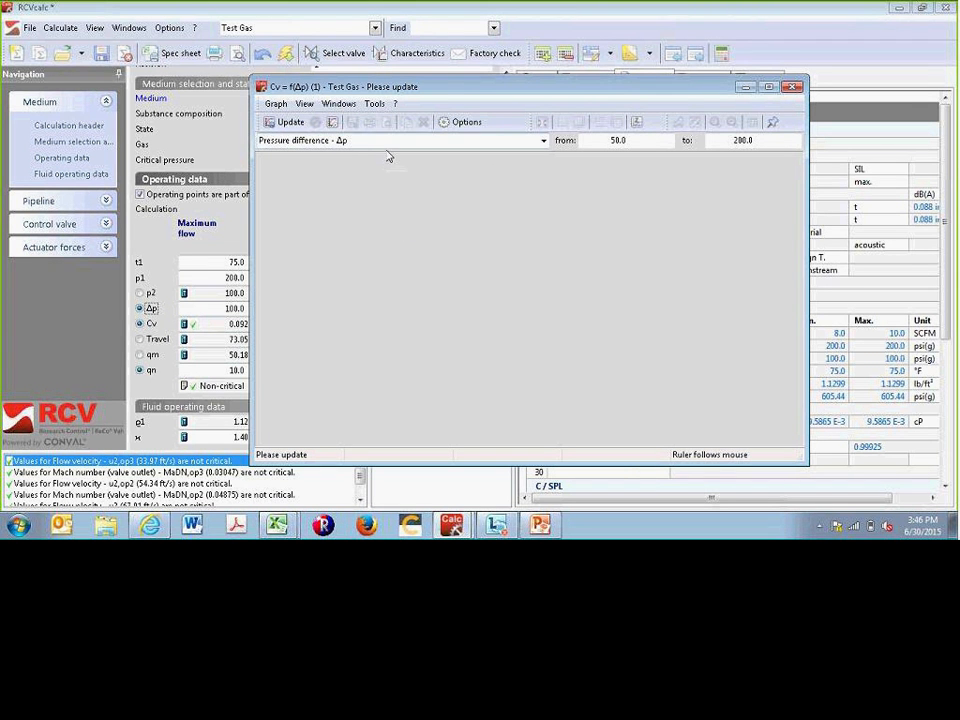
{"action": "left_click", "coordinate": [285, 122]}
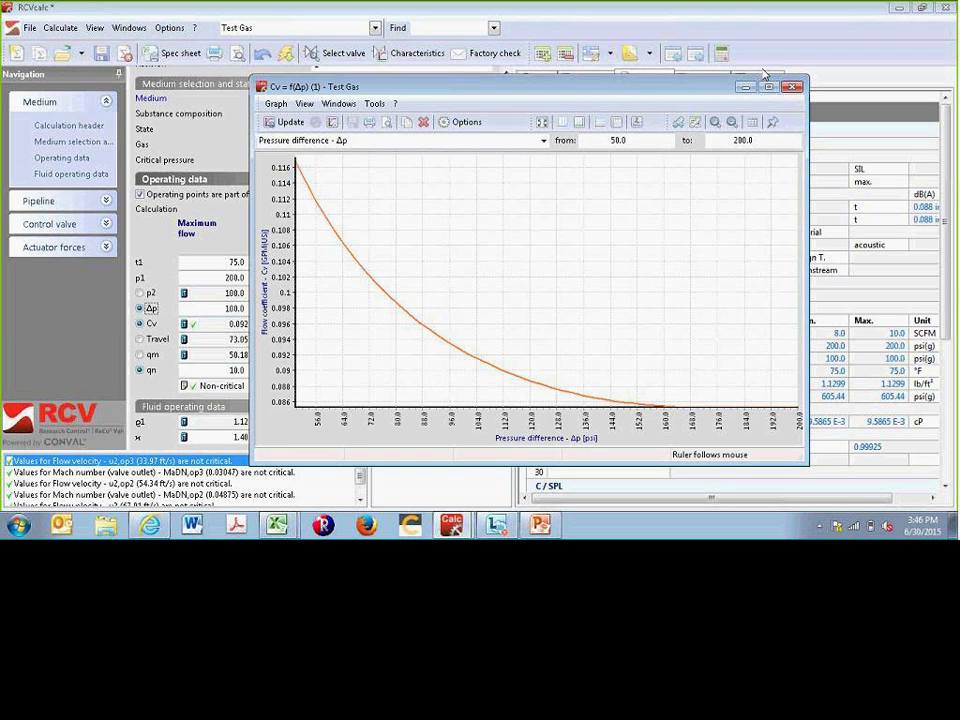
{"action": "left_click", "coordinate": [792, 87]}
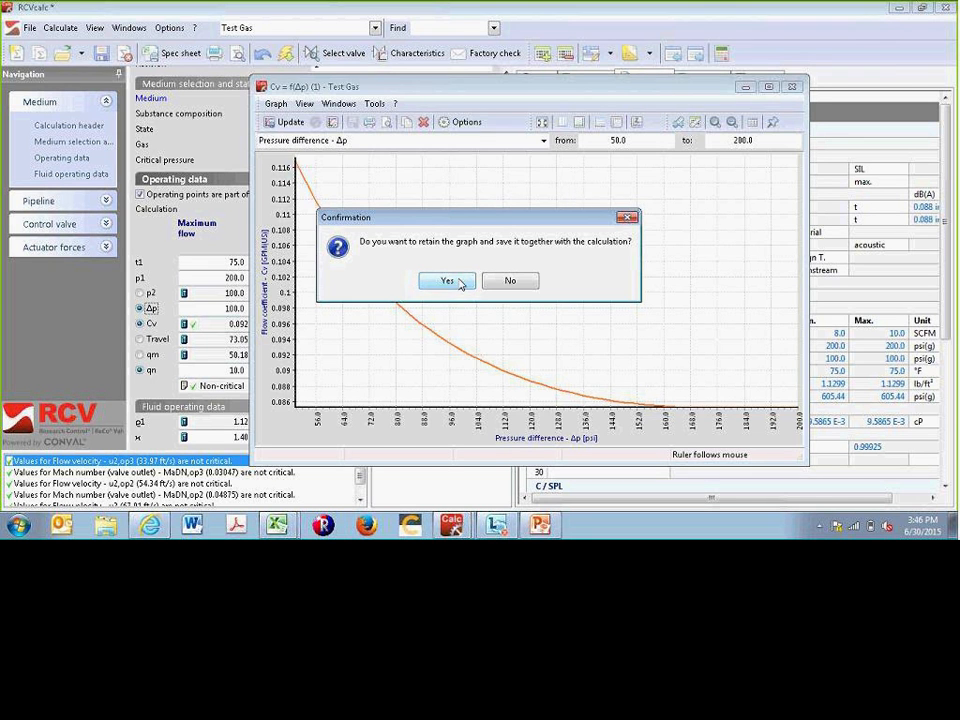
{"action": "left_click", "coordinate": [459, 283]}
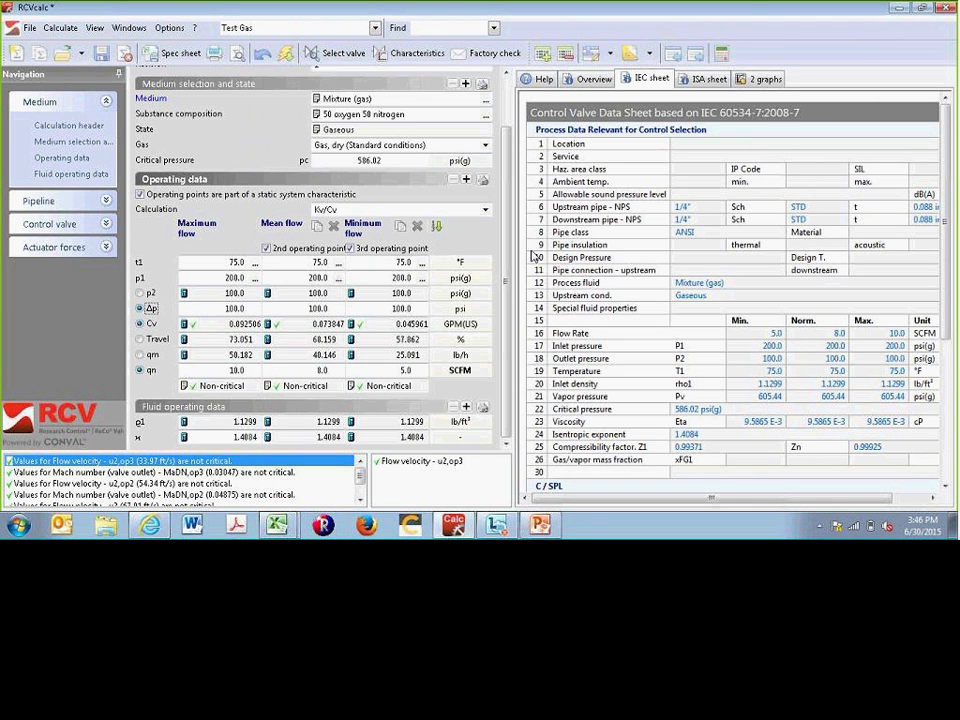
Reopen the saved graph Cv = f(Δp) (1), update it to view its curve, and close it.
{"action": "left_click", "coordinate": [761, 79]}
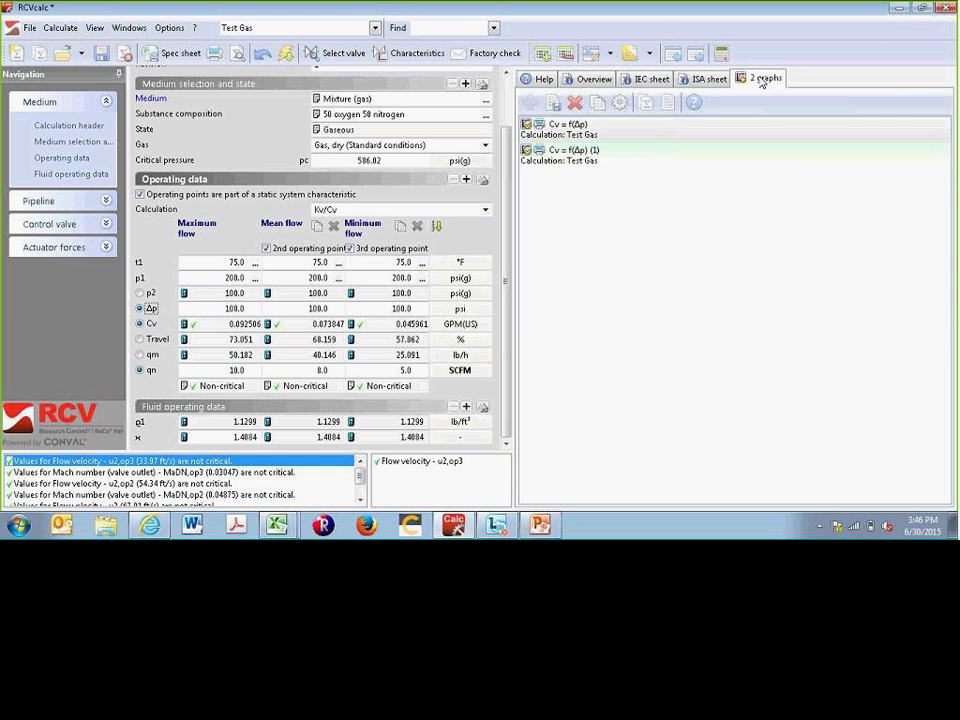
{"action": "left_click", "coordinate": [587, 157]}
{"action": "double_click", "coordinate": [587, 157]}
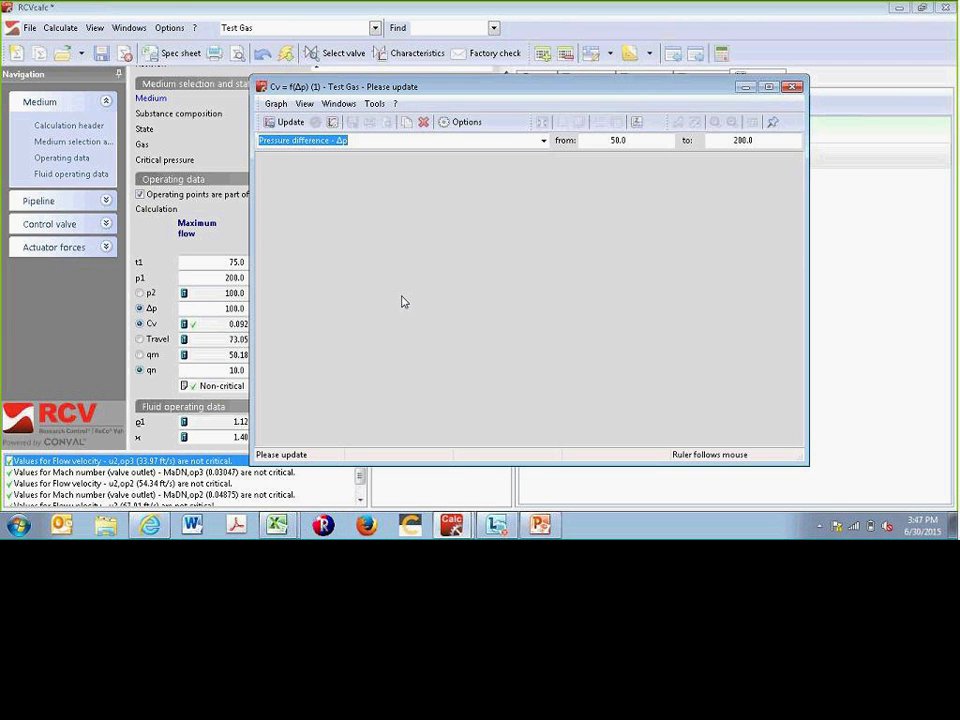
{"action": "left_click", "coordinate": [288, 123]}
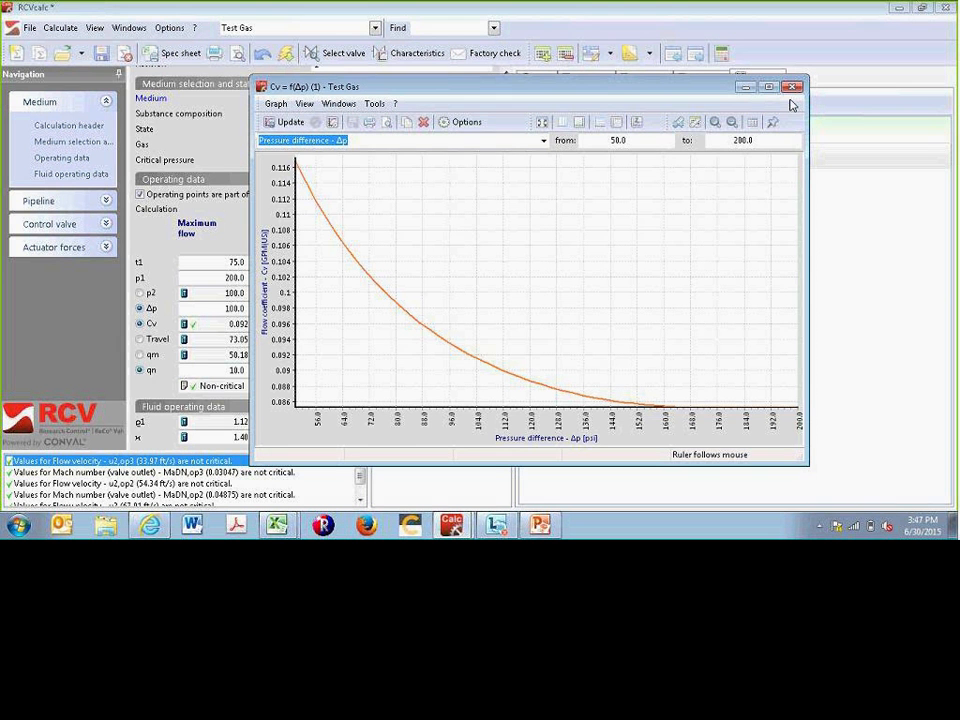
{"action": "left_click", "coordinate": [792, 87]}
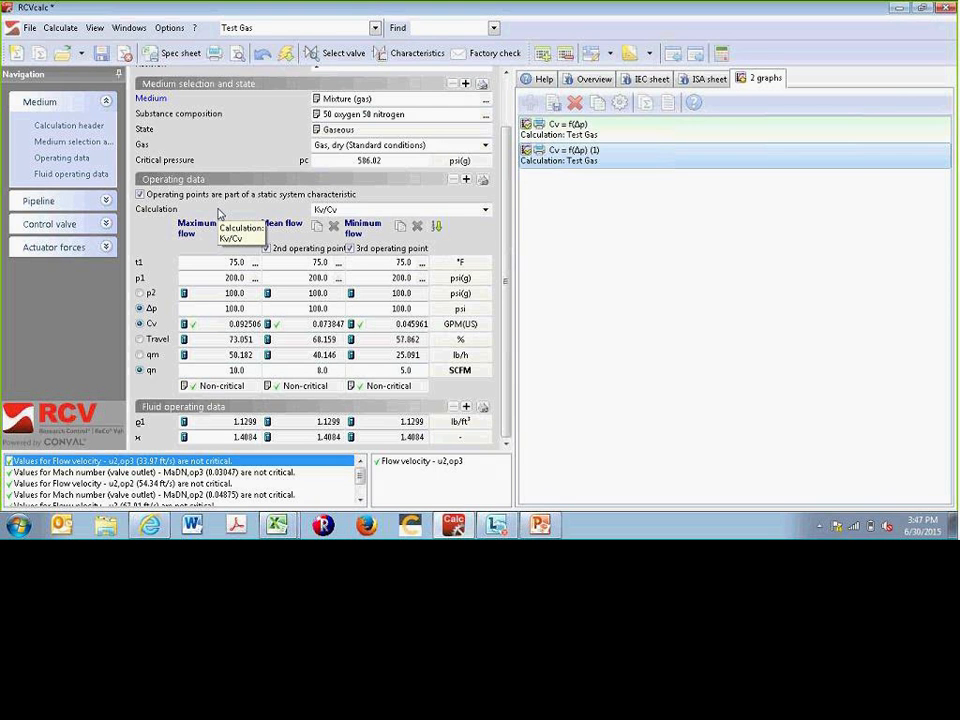
Switch the calculation to qm, use travel as the input with 100 % at maximum flow, and show the calculation overview.
{"action": "left_click", "coordinate": [485, 210]}
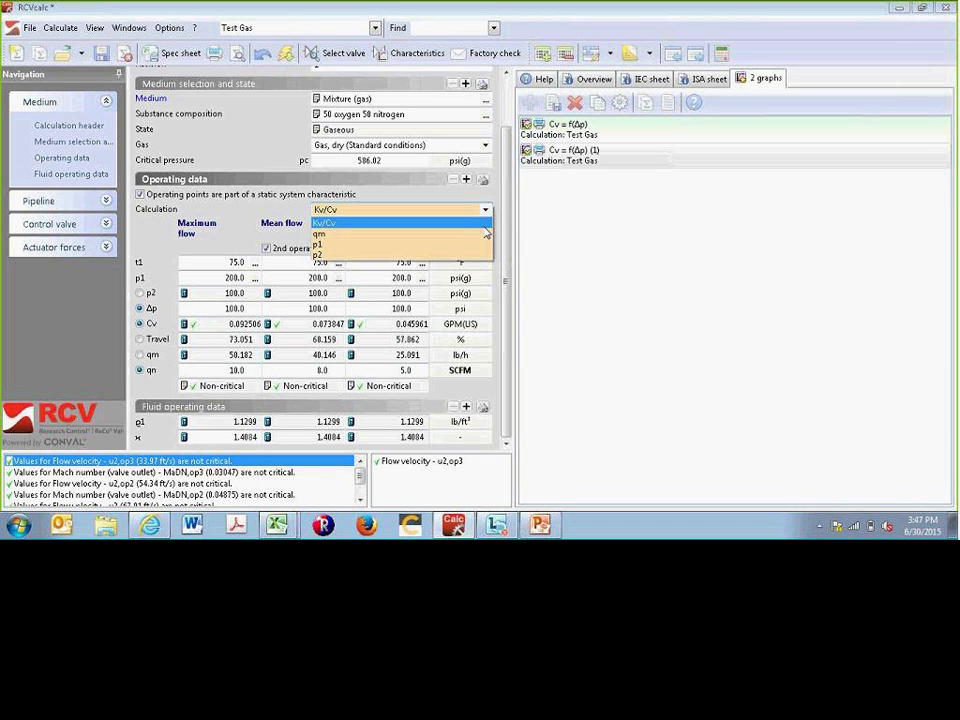
{"action": "left_click", "coordinate": [410, 235]}
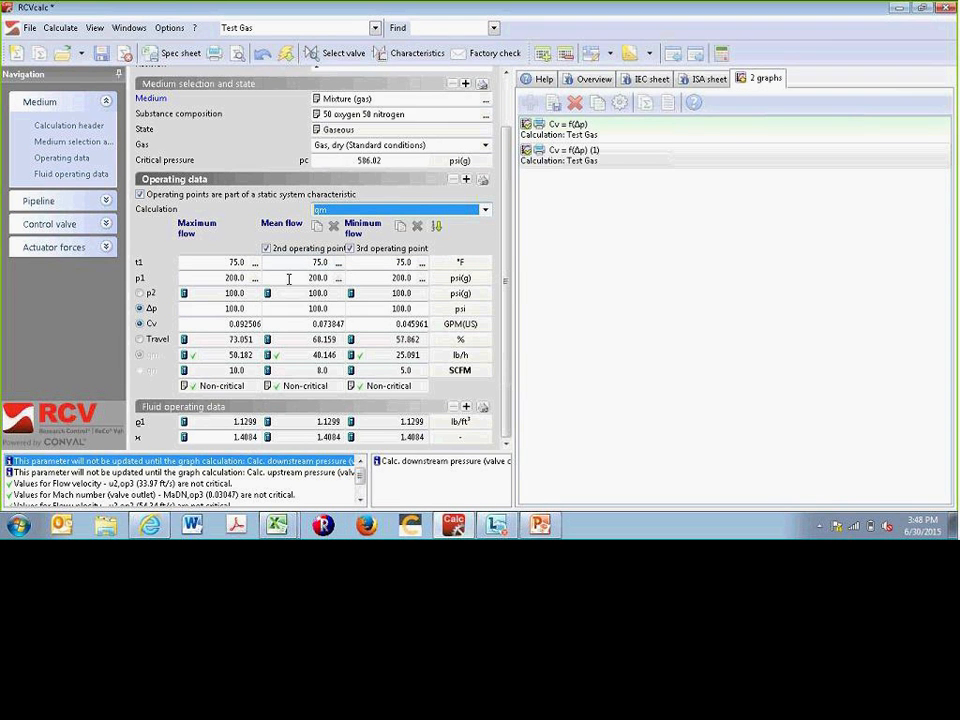
{"action": "left_click", "coordinate": [141, 340]}
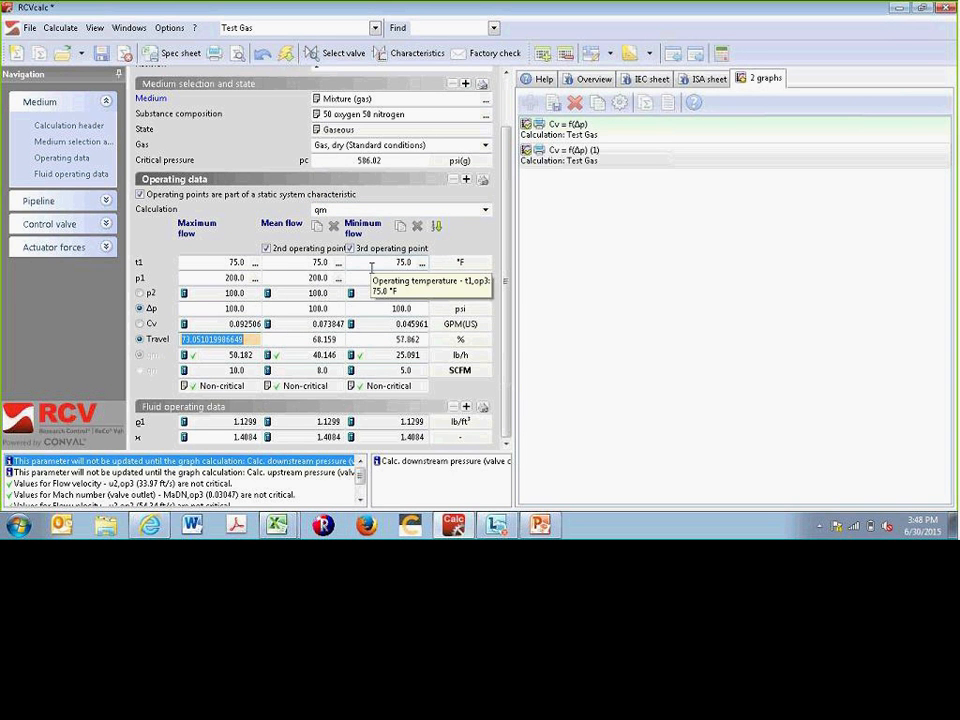
{"action": "type", "text": "100"}
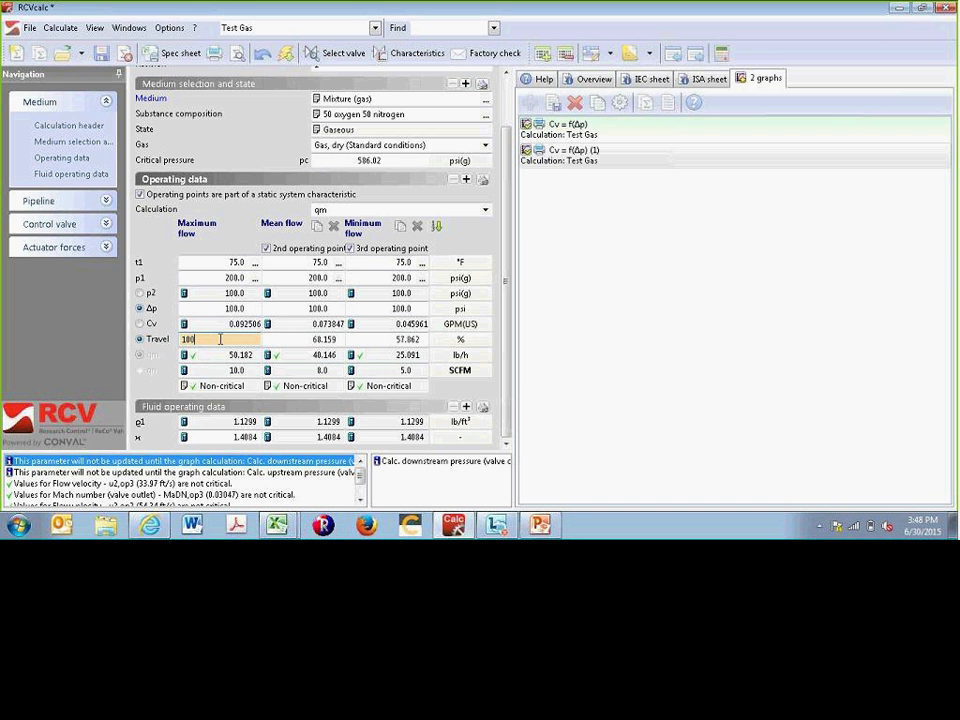
{"action": "key", "text": "Tab"}
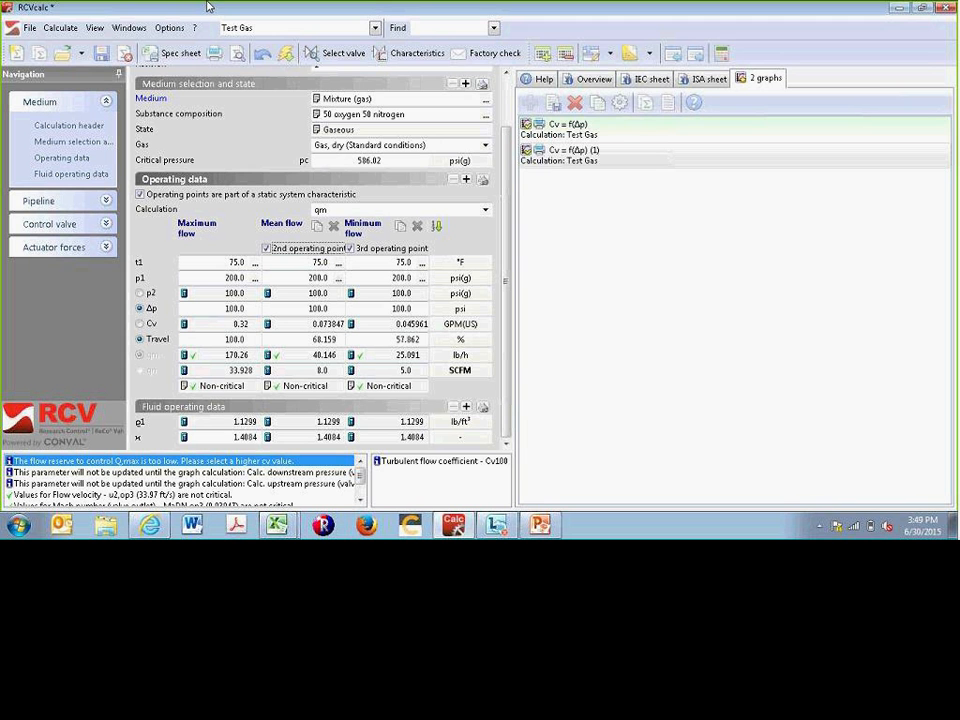
{"action": "left_click", "coordinate": [592, 78]}
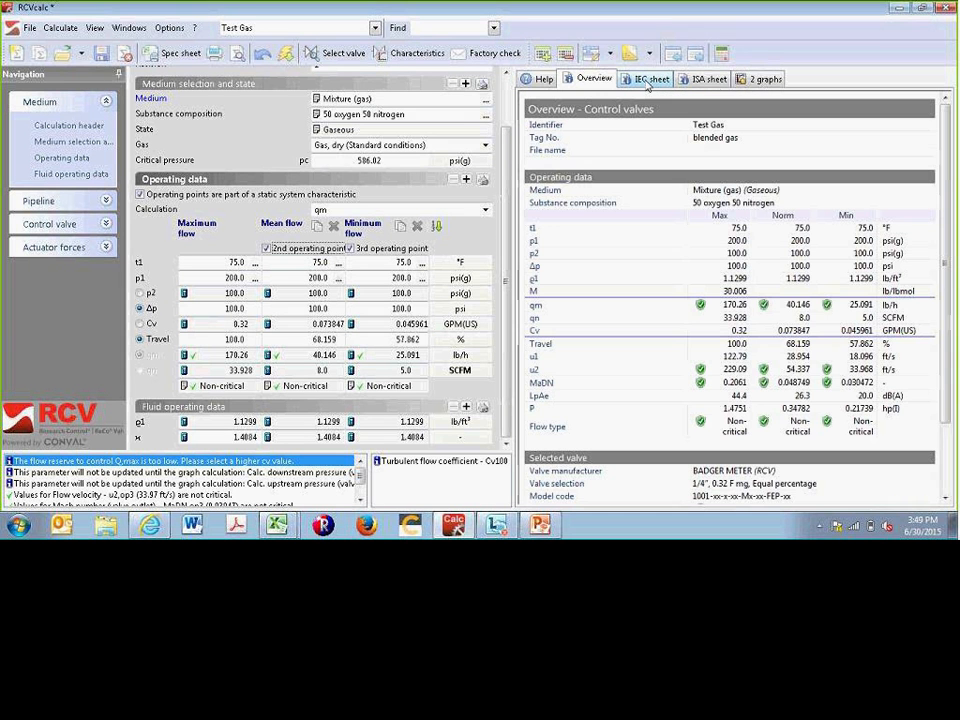